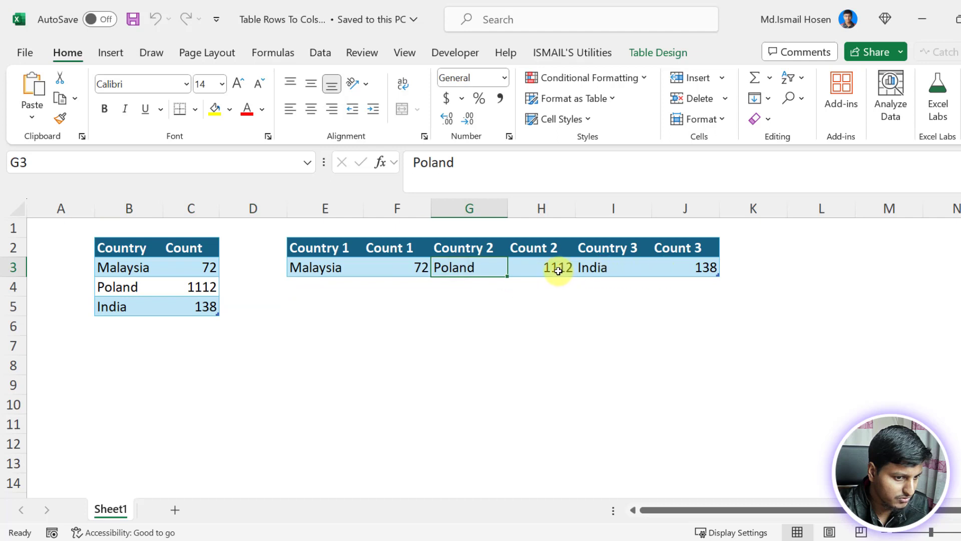
pyautogui.click(556, 271)
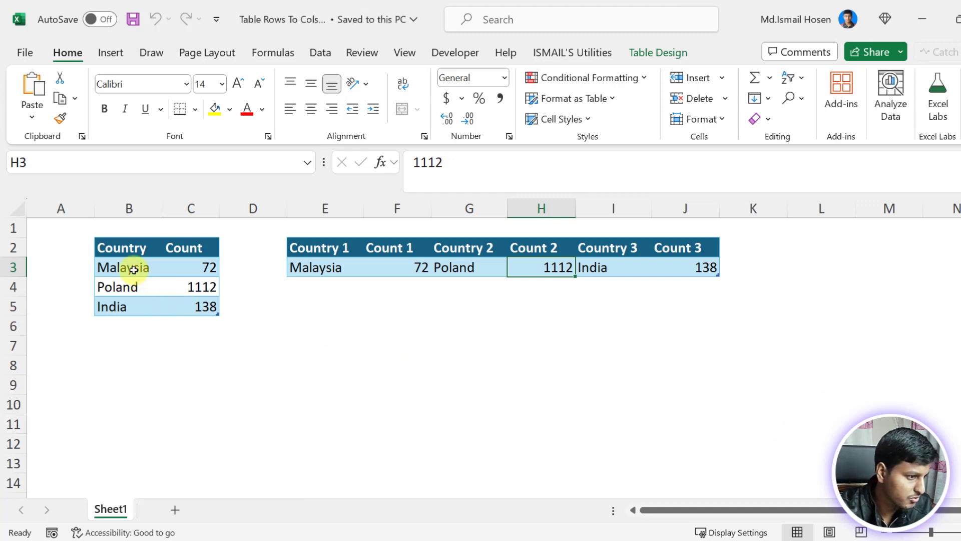
pyautogui.moveTo(142, 264); pyautogui.dragTo(178, 260)
pyautogui.click(160, 291)
pyautogui.moveTo(171, 292); pyautogui.dragTo(208, 289)
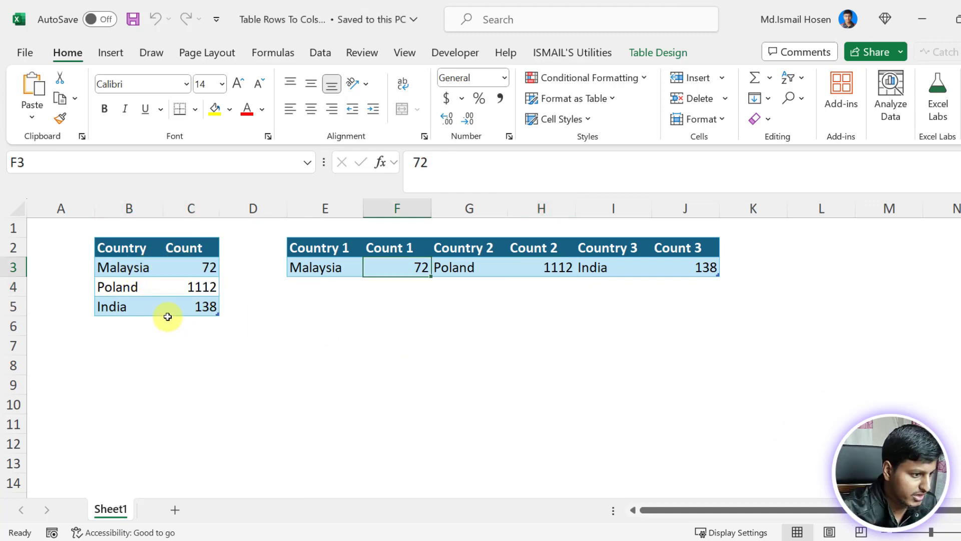
# - Load the Country and Count source table into the Power Query Editor
pyautogui.click(168, 302)
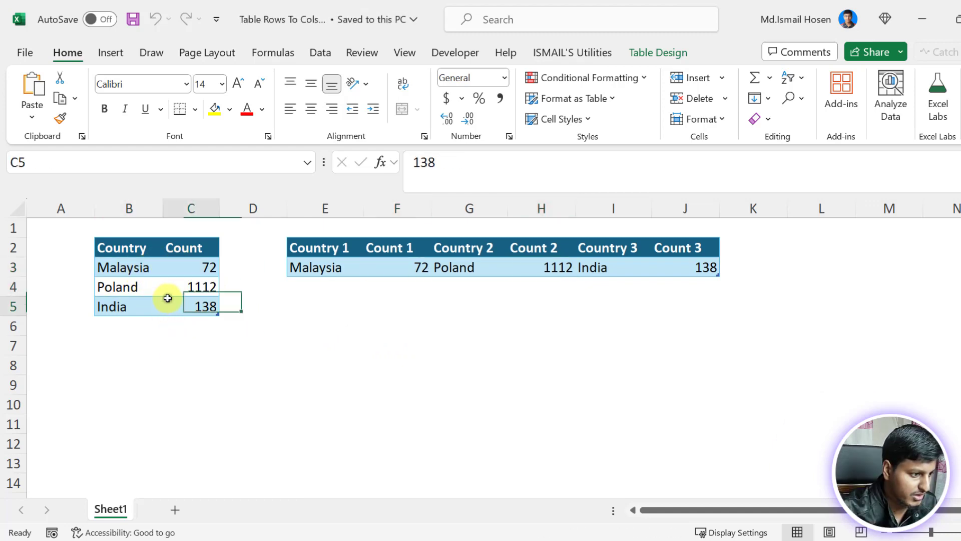
pyautogui.click(323, 53)
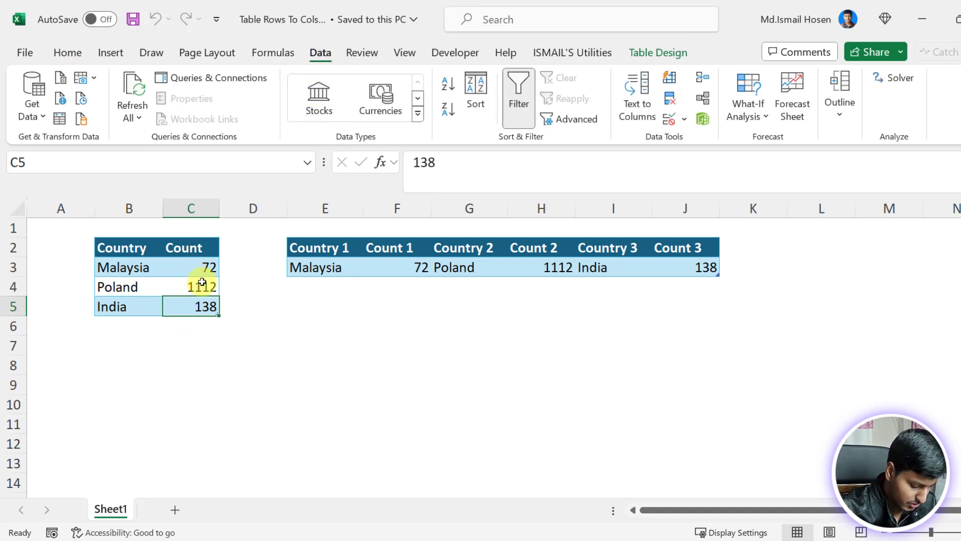
pyautogui.press('alt')
pyautogui.press('a')
pyautogui.press('p')
pyautogui.press('t')
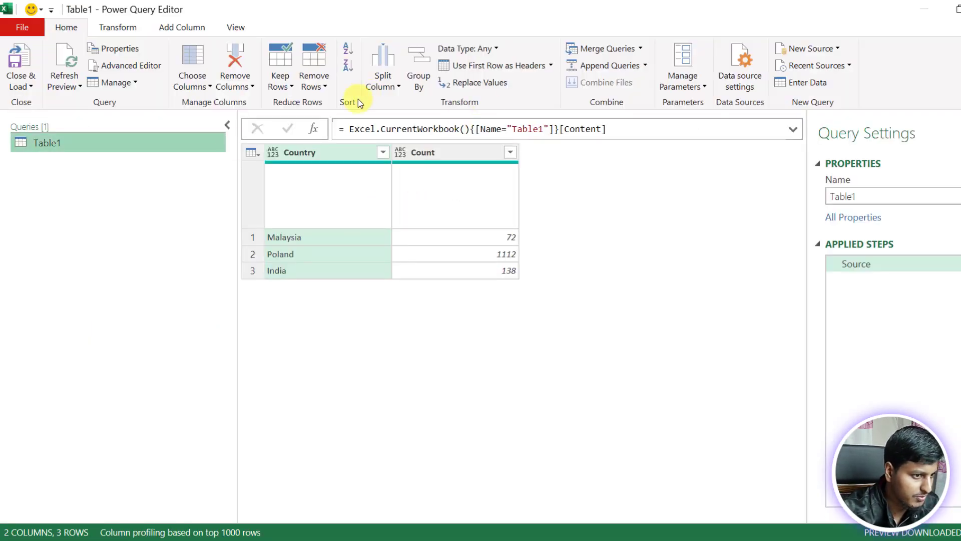
pyautogui.click(349, 129)
pyautogui.moveTo(349, 129); pyautogui.dragTo(646, 130)
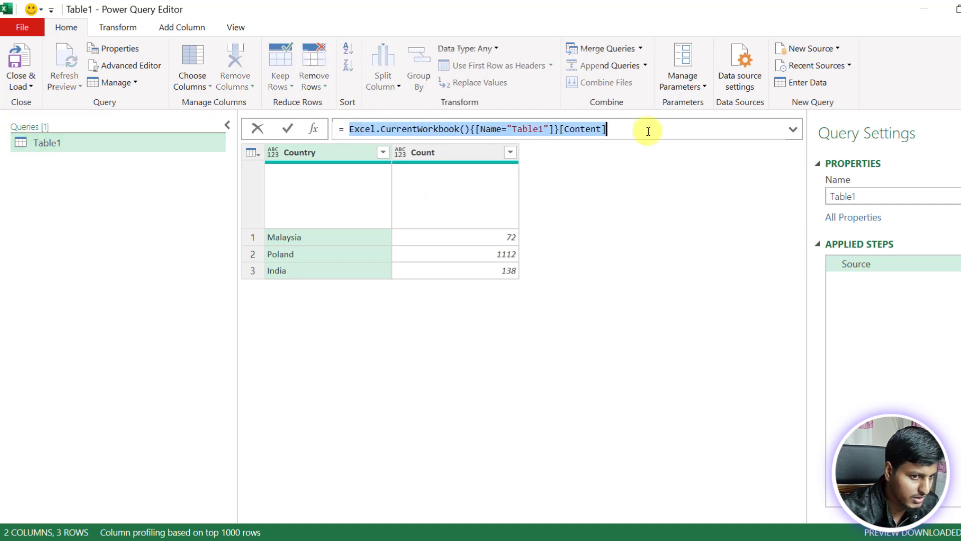
pyautogui.click(293, 124)
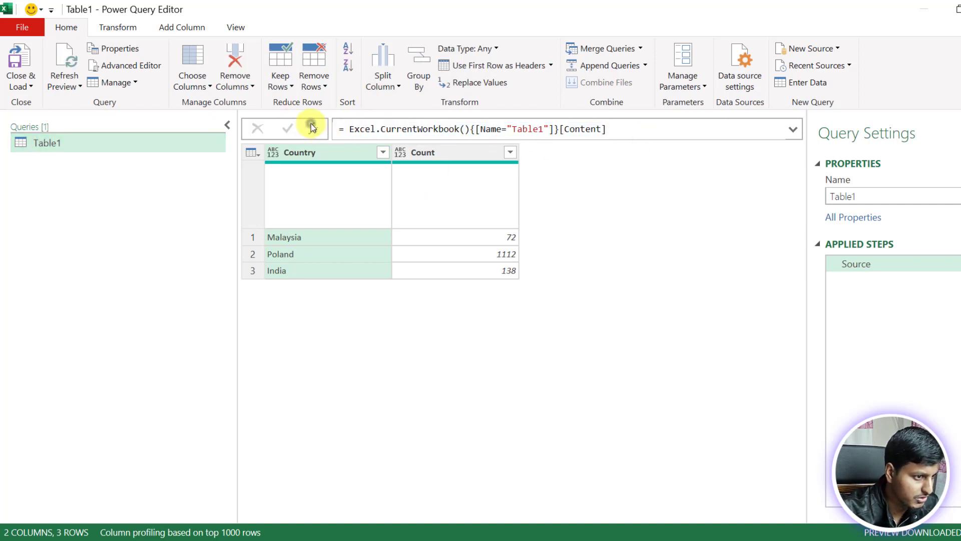
# - Add a custom step after Source with the formula = #table({},{{}}) in place of the Source reference
pyautogui.click(311, 123)
pyautogui.click(337, 130)
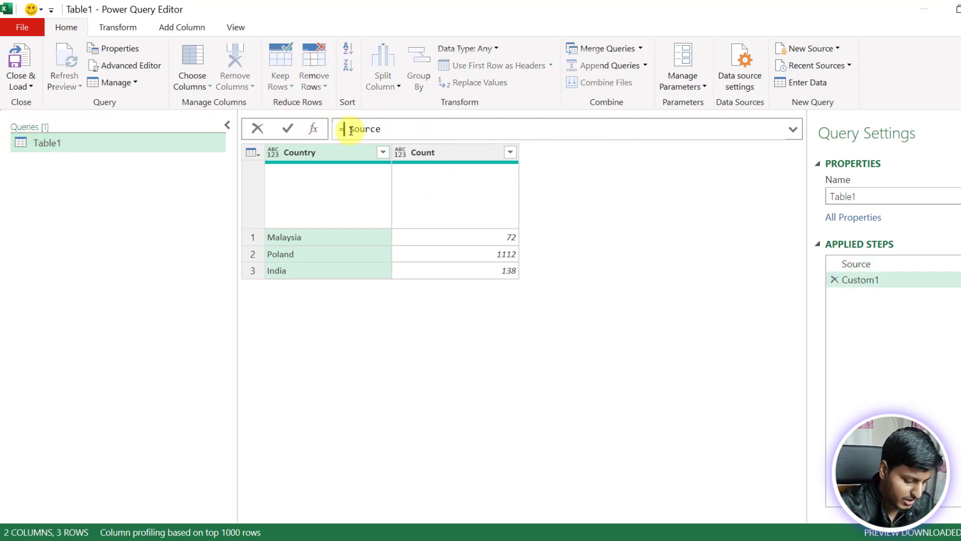
pyautogui.write('#Table')
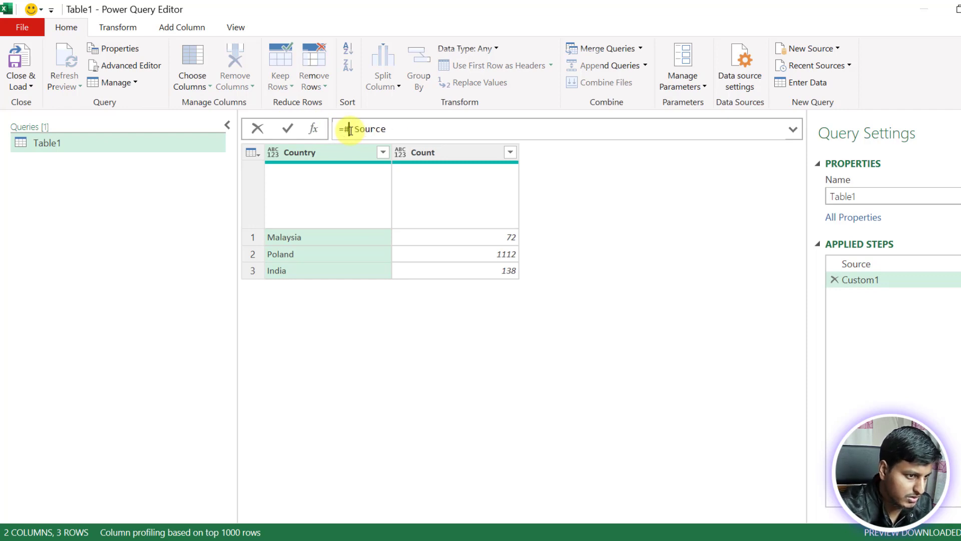
pyautogui.write('({')
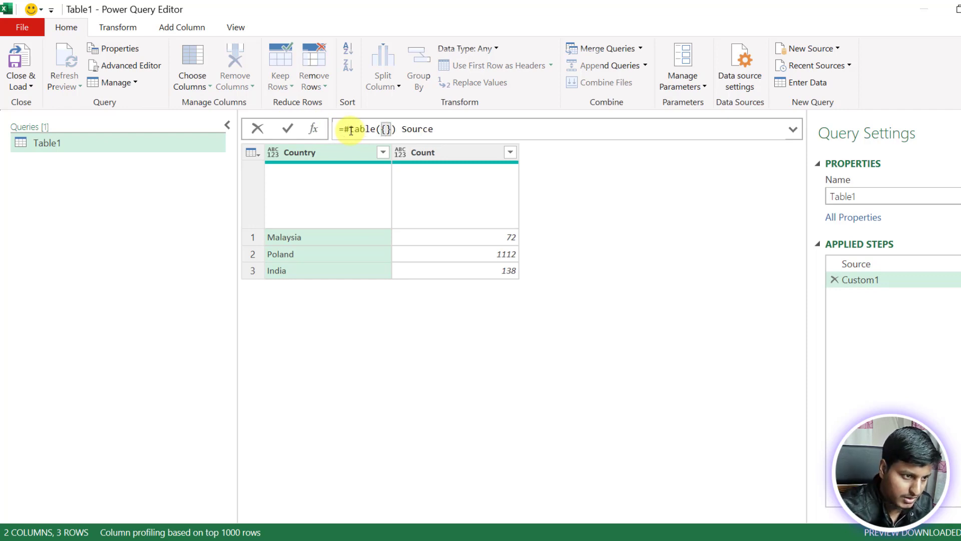
pyautogui.press('Right')
pyautogui.write(',{{')
pyautogui.press('Right')
pyautogui.press('Right')
pyautogui.press('Right')
pyautogui.hotkey('shift', 'End')
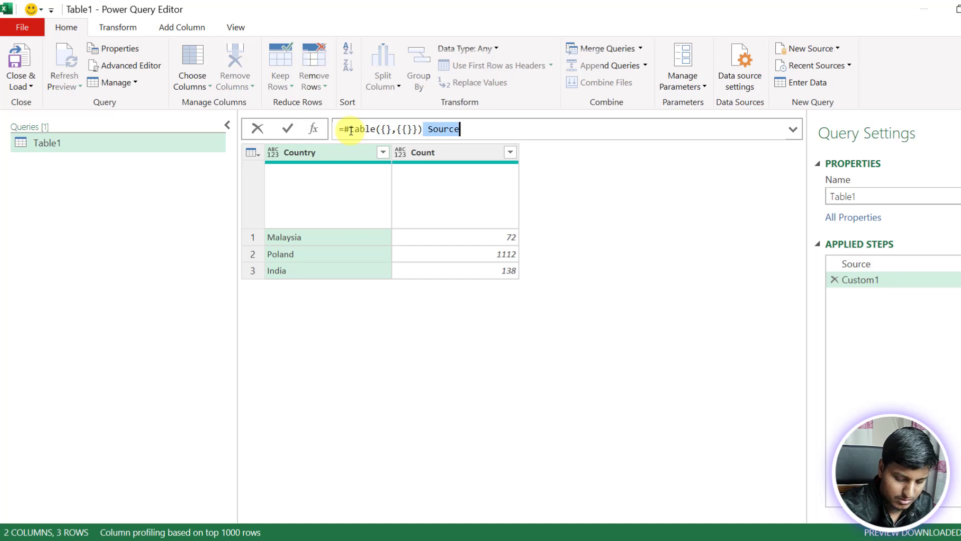
pyautogui.press('BackSpace')
pyautogui.press('Return')
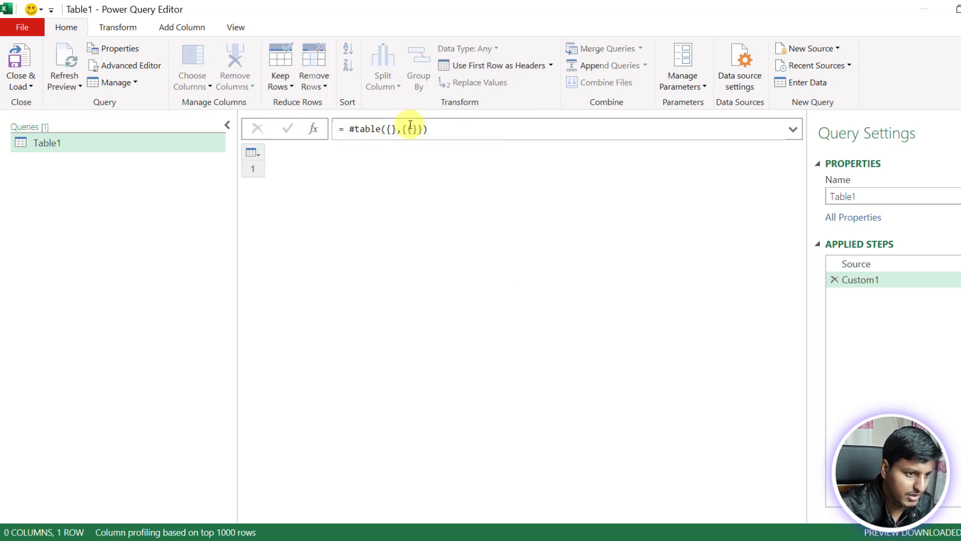
# - Give the empty table one column named "Col" and one row holding the value 1: #table({"Col"},{{1}})
pyautogui.click(392, 129)
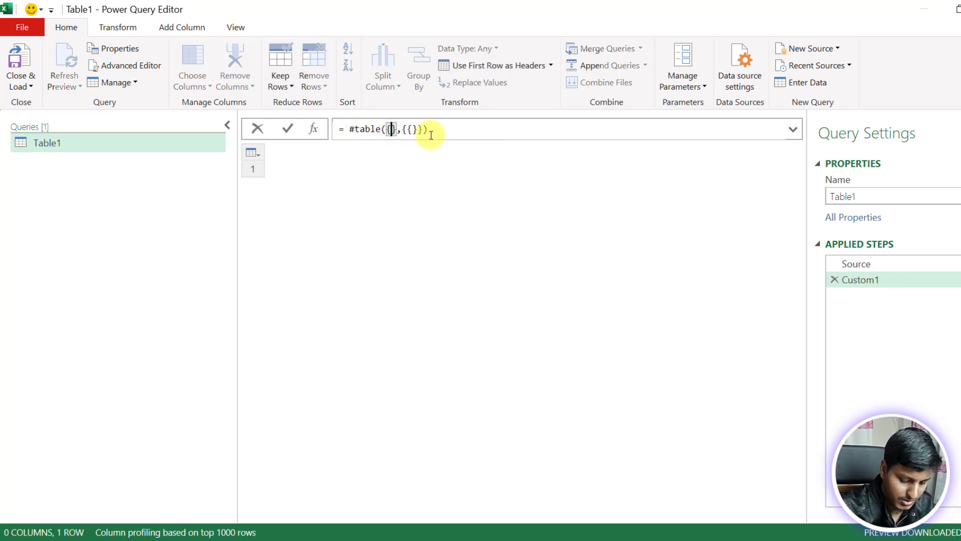
pyautogui.write('"Col')
pyautogui.press('Right')
pyautogui.press('Right')
pyautogui.press('Right')
pyautogui.press('Right')
pyautogui.press('Right')
pyautogui.write('1')
pyautogui.press('Return')
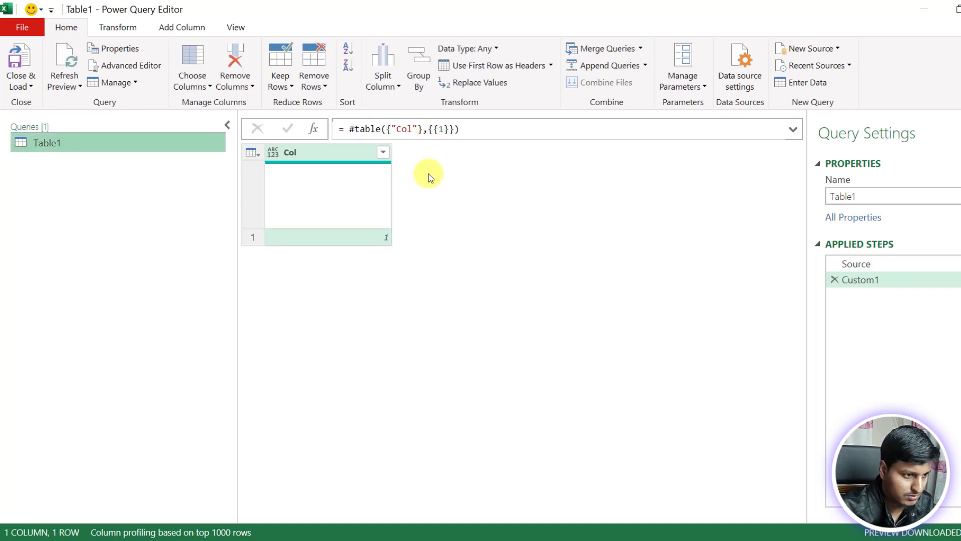
pyautogui.click(329, 236)
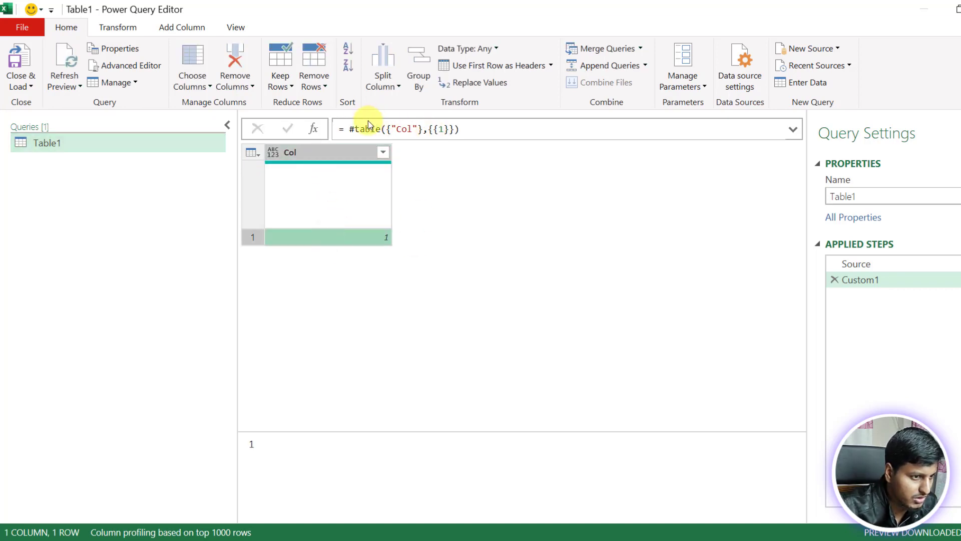
pyautogui.moveTo(346, 129)
pyautogui.mouseDown()
pyautogui.moveTo(505, 129)
pyautogui.moveTo(360, 129)
pyautogui.mouseUp()
pyautogui.press('Escape')
pyautogui.press('Escape')
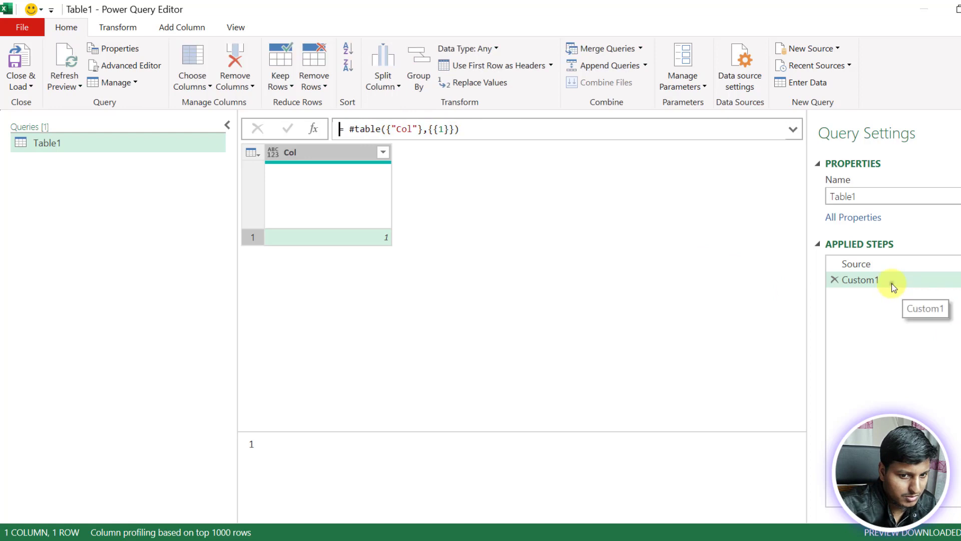
# - Rename the custom #table step as InitialTable
pyautogui.rightClick(896, 279)
pyautogui.click(907, 313)
pyautogui.write('I')
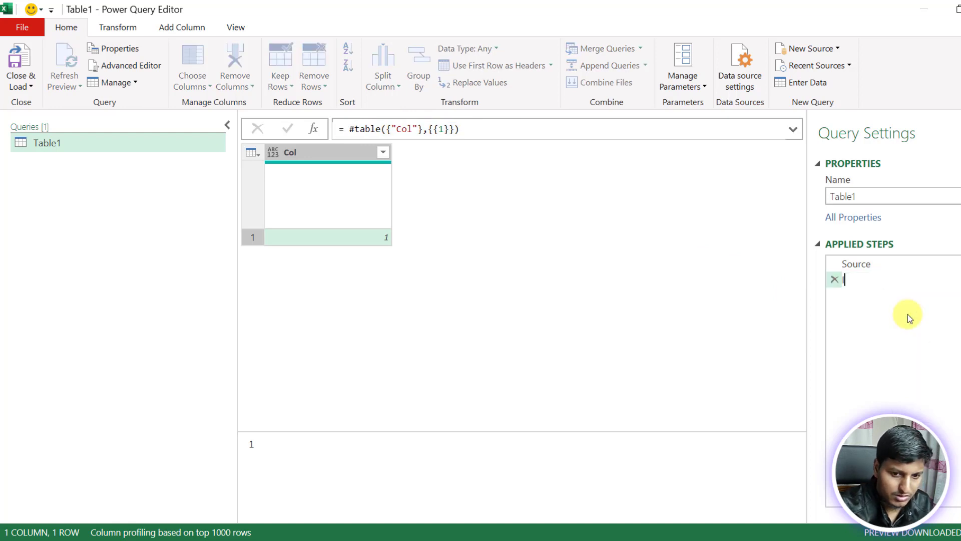
pyautogui.write('nitialTable')
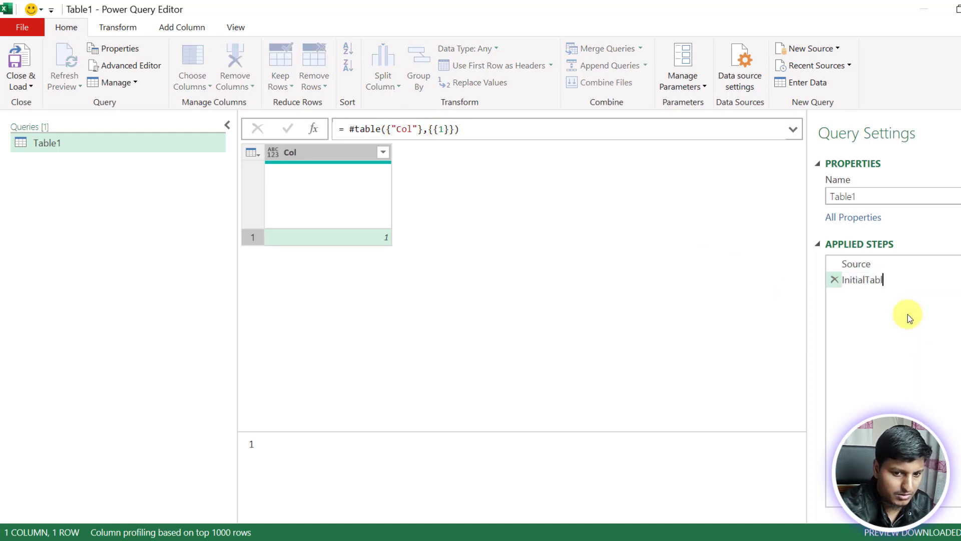
pyautogui.press('Return')
# - Go back to the Source step and preview its first row
pyautogui.click(887, 264)
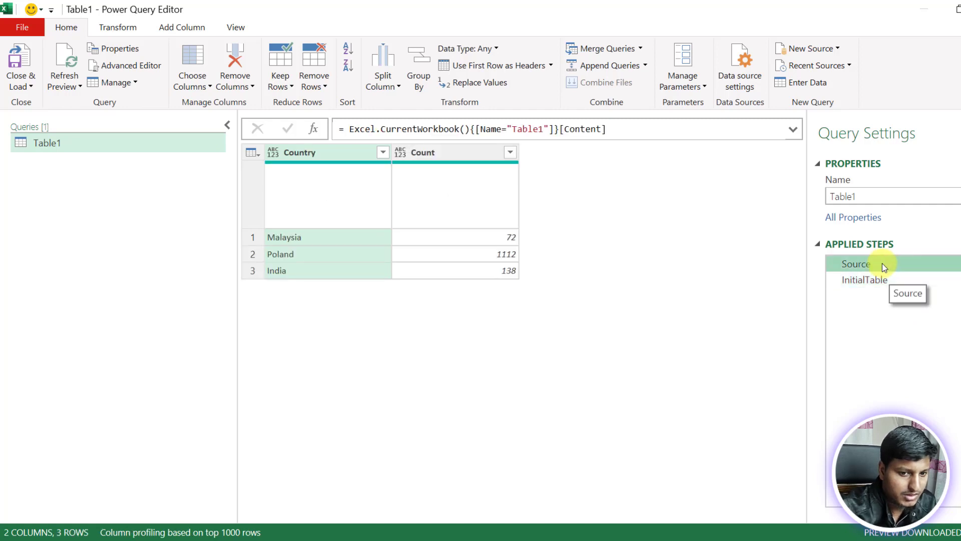
pyautogui.click(269, 241)
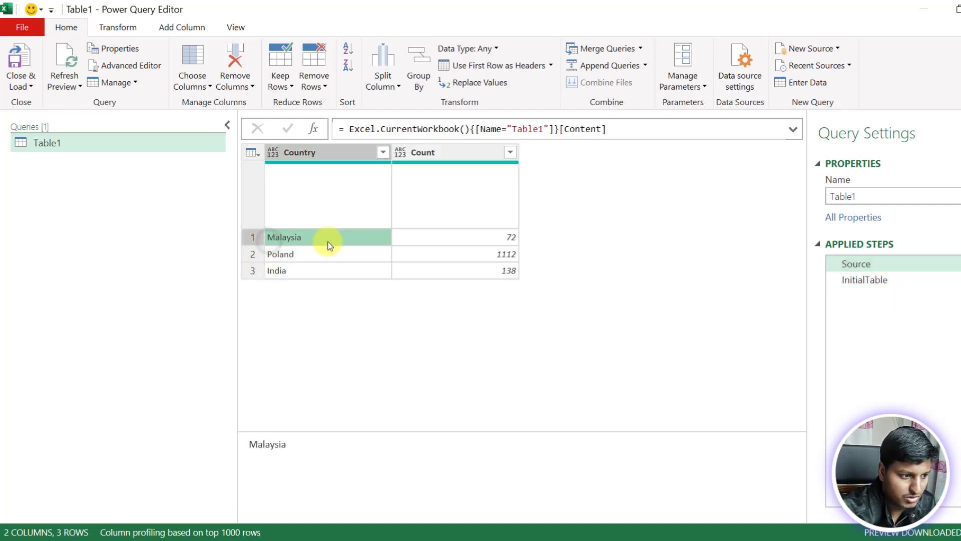
pyautogui.click(253, 240)
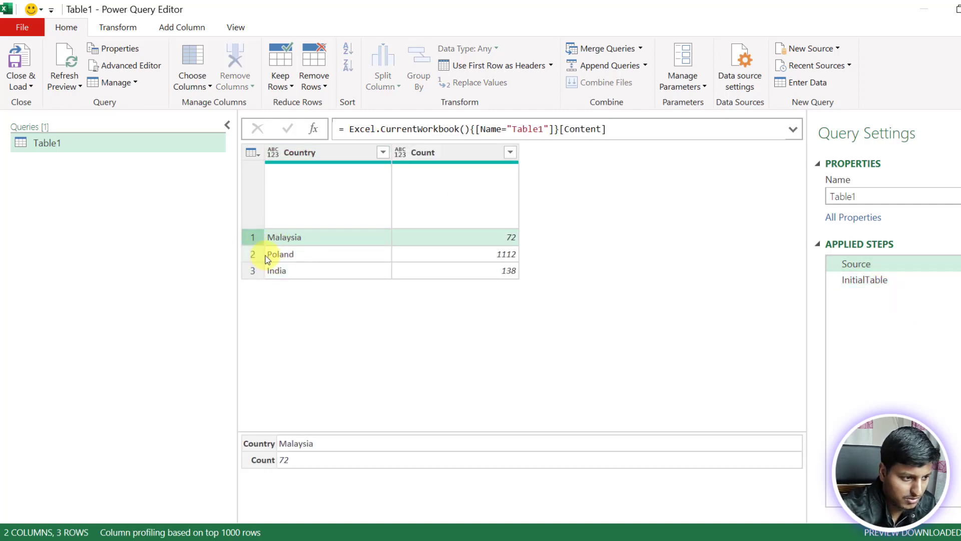
# - Add a custom step after InitialTable with the formula = Table.ToRows(Source)
pyautogui.click(865, 279)
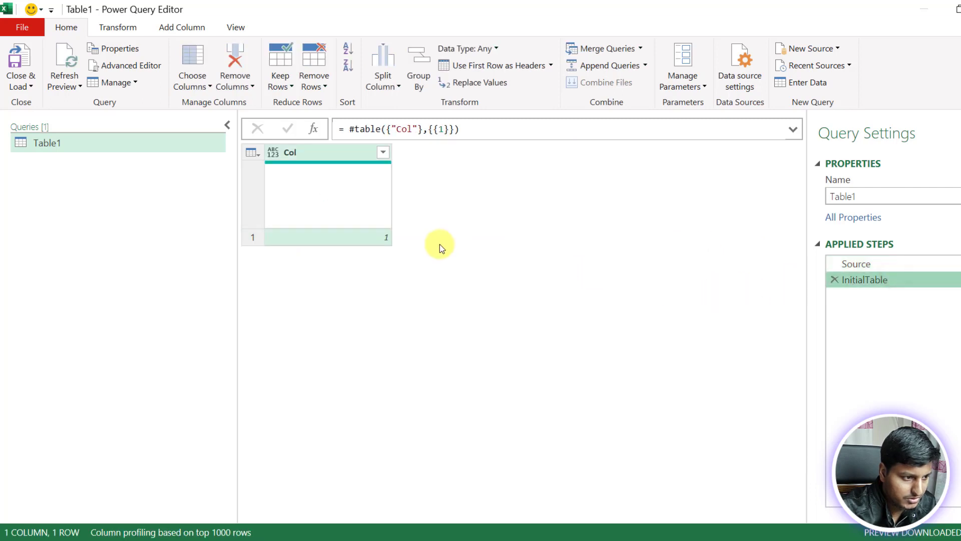
pyautogui.click(312, 130)
pyautogui.click(344, 125)
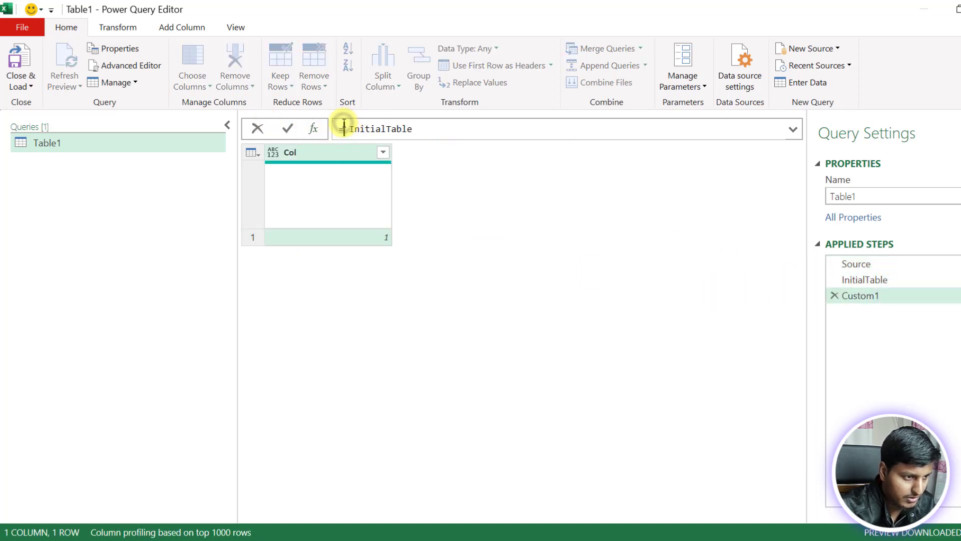
pyautogui.write('t.tr')
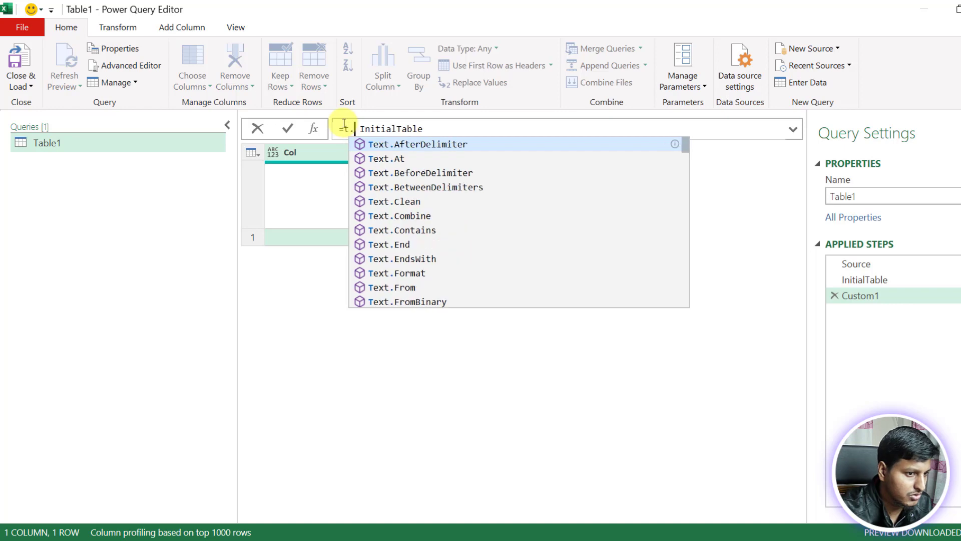
pyautogui.write('o')
pyautogui.press('Tab')
pyautogui.write('(')
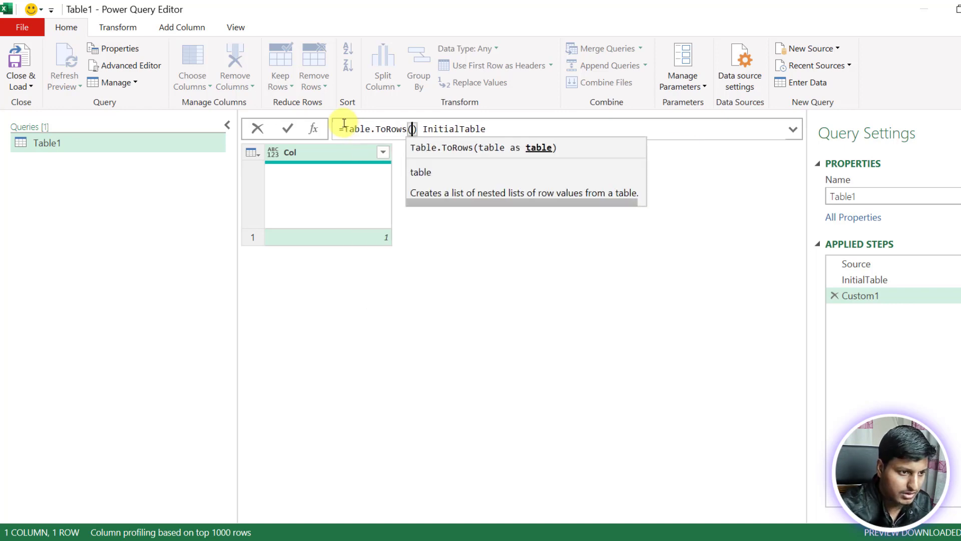
pyautogui.write('s')
pyautogui.press('Tab')
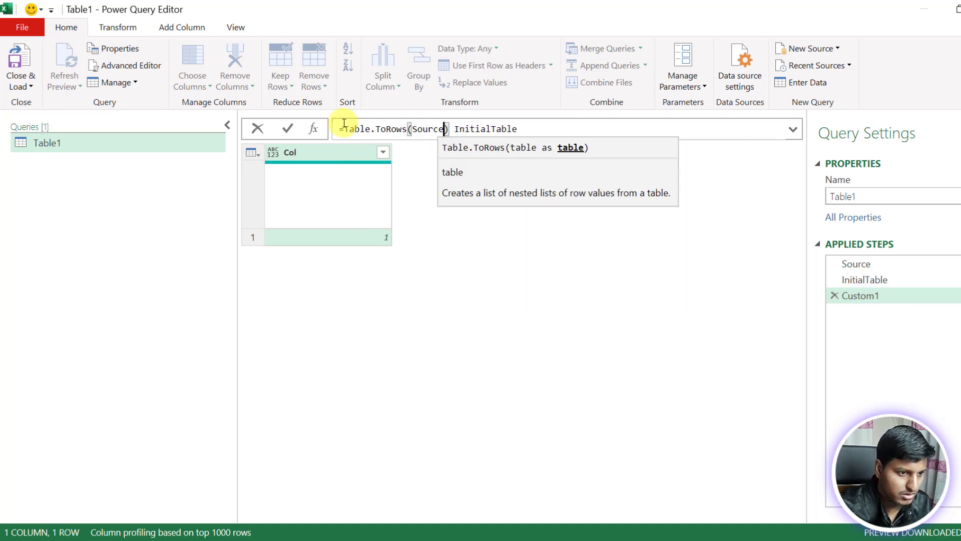
pyautogui.press('Right')
pyautogui.hotkey('shift', 'End')
pyautogui.press('Delete')
pyautogui.press('Return')
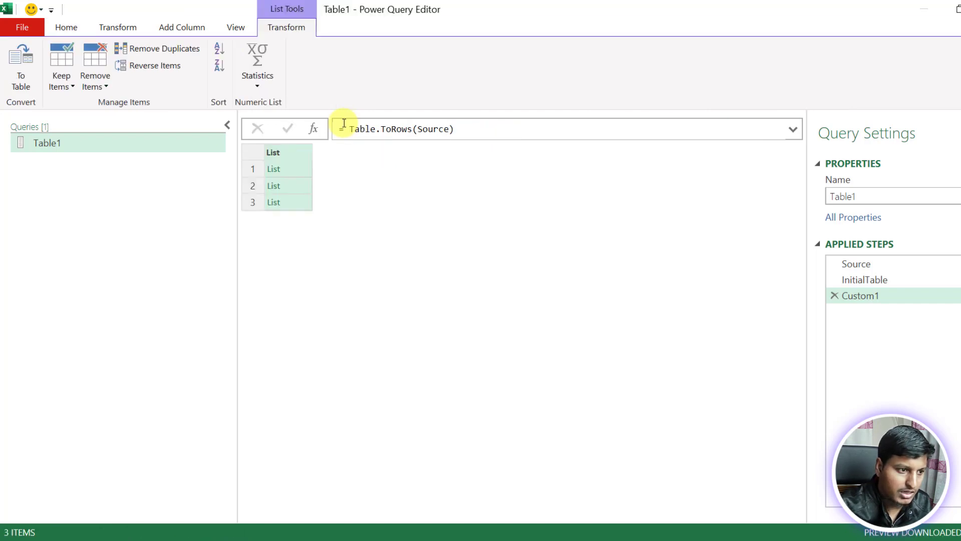
# - Preview the contents of each nested list produced from the source rows
pyautogui.click(300, 169)
pyautogui.click(301, 186)
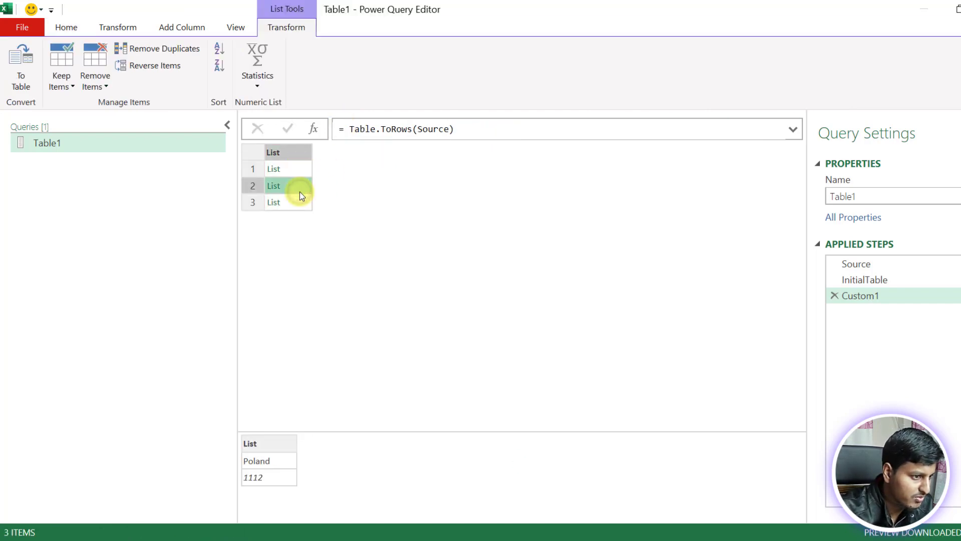
pyautogui.click(300, 198)
pyautogui.click(299, 188)
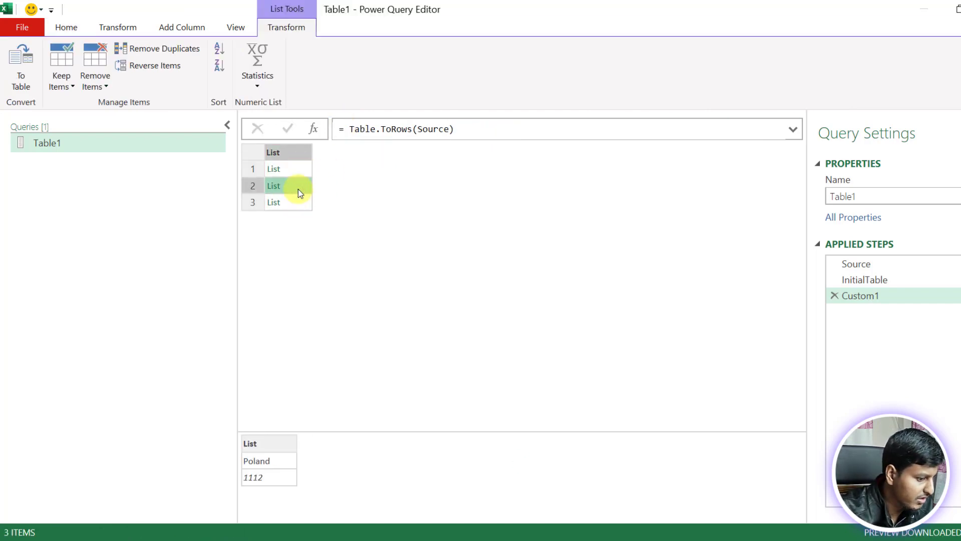
pyautogui.click(296, 170)
pyautogui.click(303, 187)
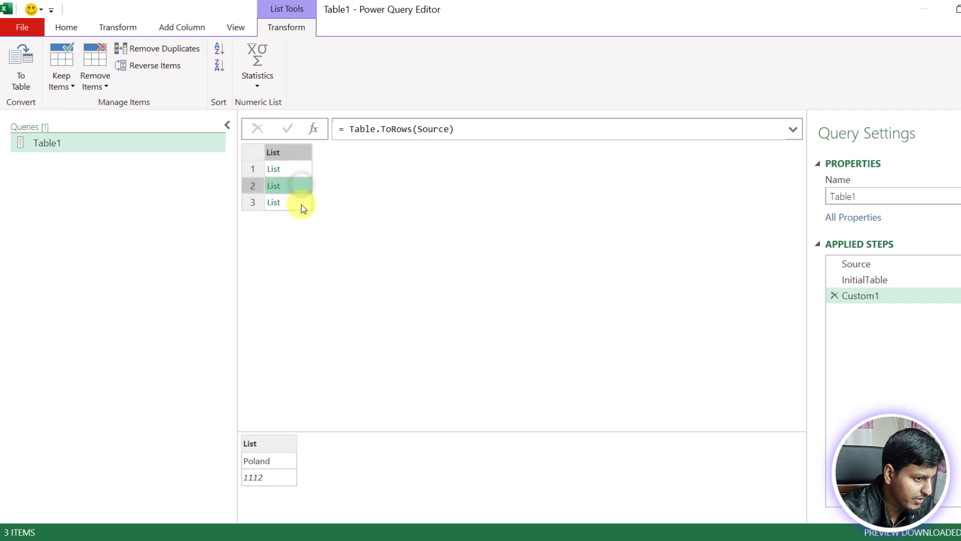
pyautogui.click(303, 203)
pyautogui.click(301, 170)
pyautogui.click(302, 197)
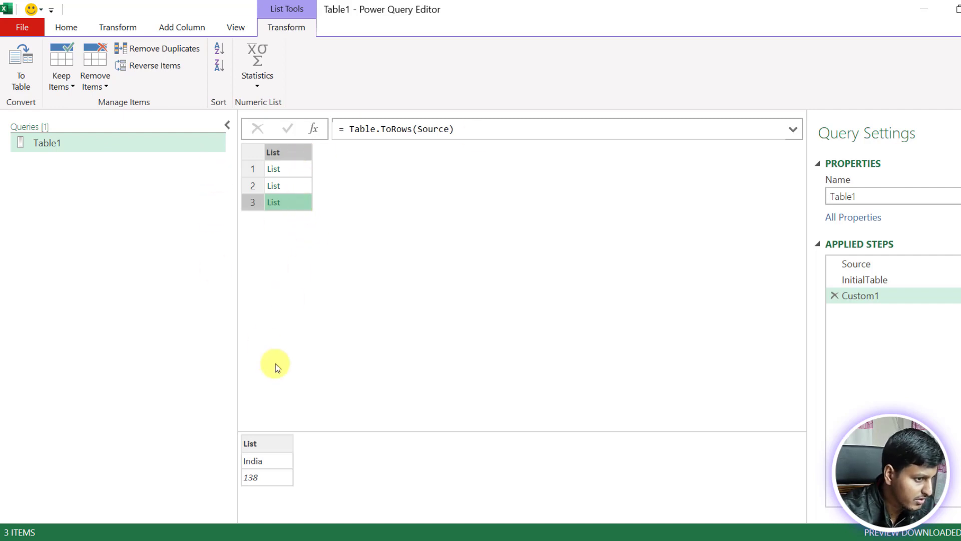
# - Add a custom step after Custom1 that starts a List.Accumulate formula with Custom1 as the list and InitialTable as the seed
pyautogui.click(313, 129)
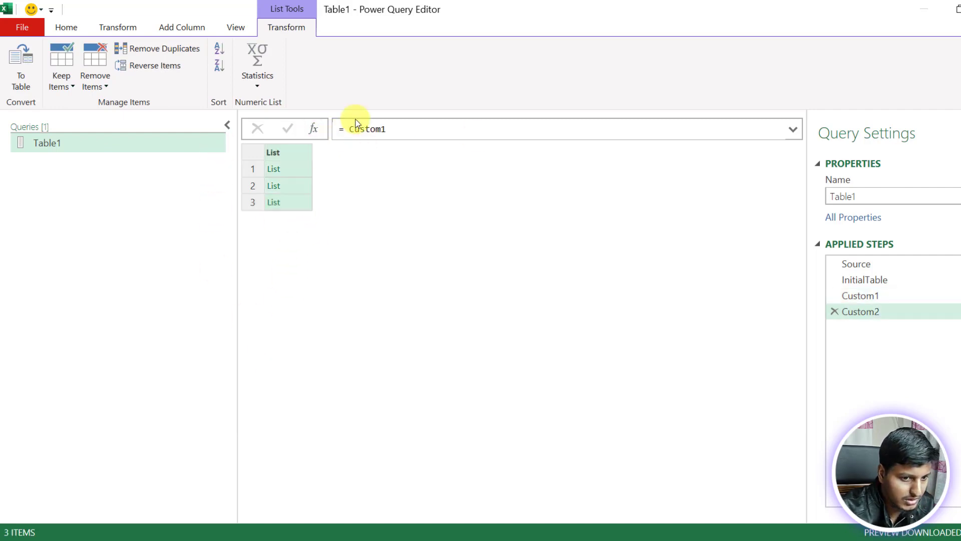
pyautogui.click(344, 129)
pyautogui.write('ac')
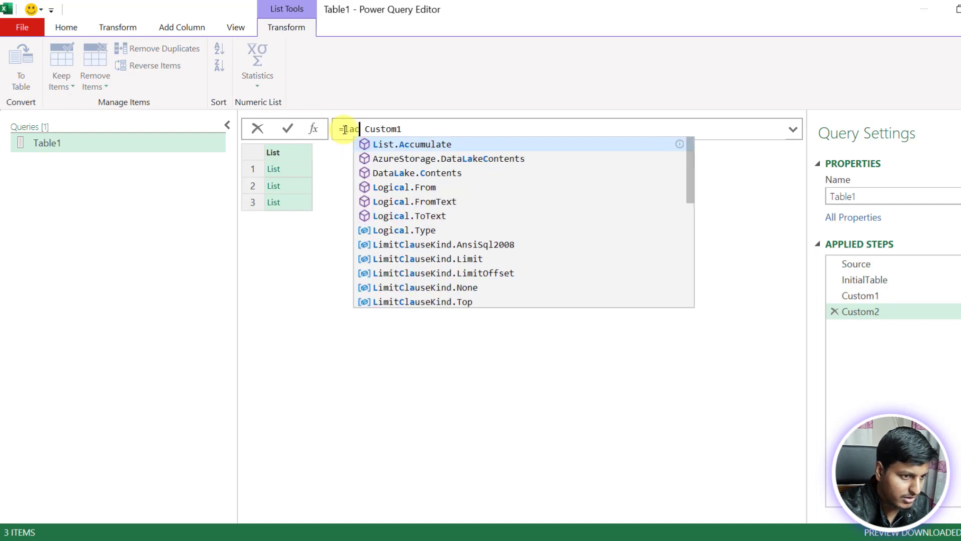
pyautogui.press('Tab')
pyautogui.write('(')
pyautogui.hotkey('shift', 'Right')
pyautogui.hotkey('shift', 'Right')
pyautogui.press('Delete')
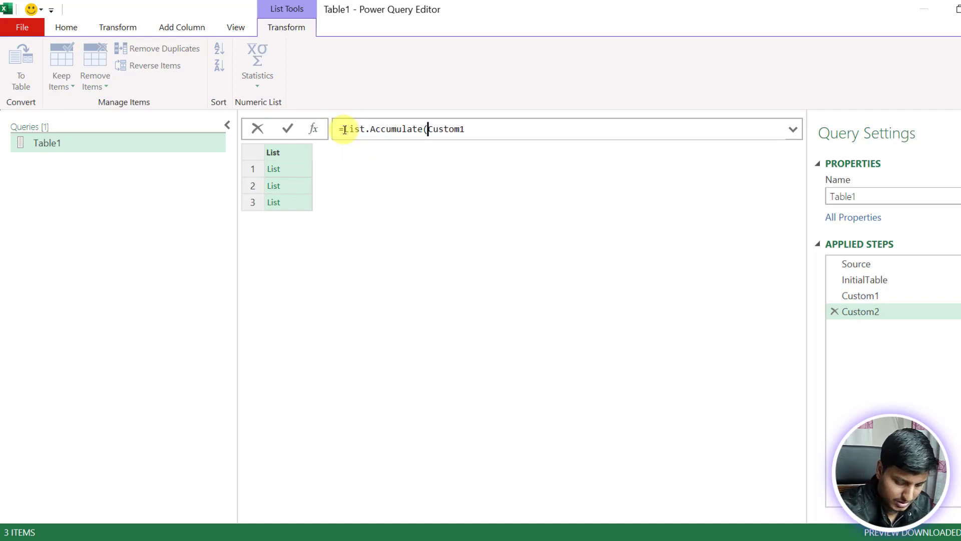
pyautogui.press('End')
pyautogui.write(',')
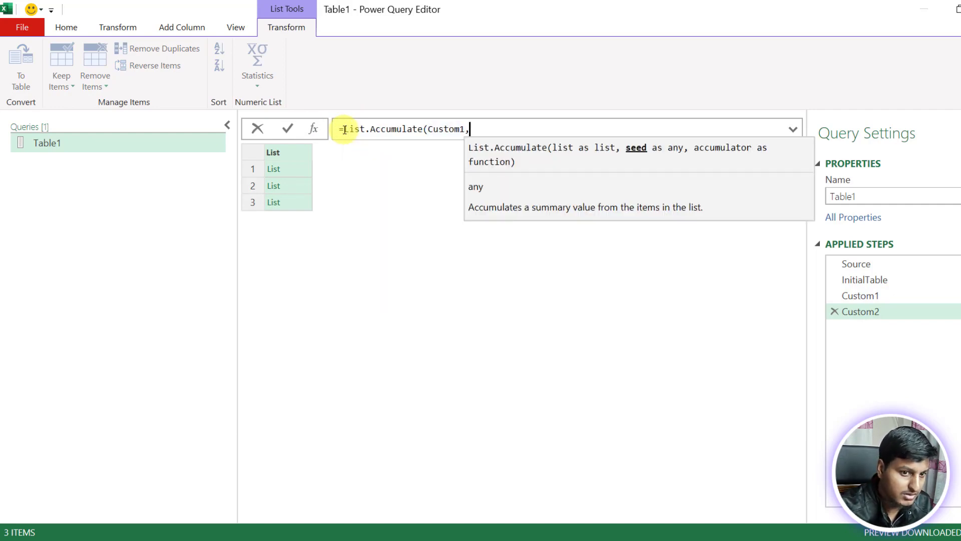
pyautogui.write('InitialTable')
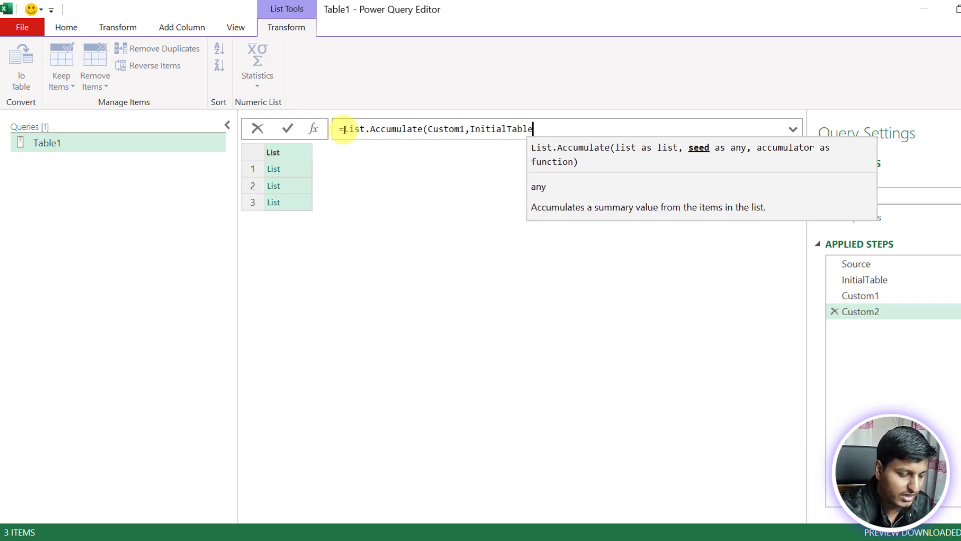
pyautogui.write(',')
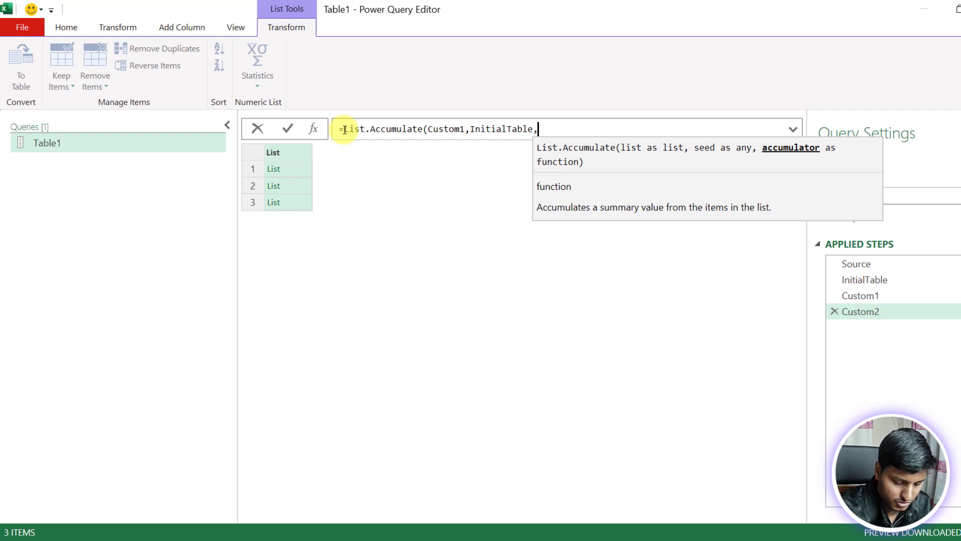
# - Begin the accumulator function of List.Accumulate with the parameters (OuterState,Row)=>
pyautogui.write('(')
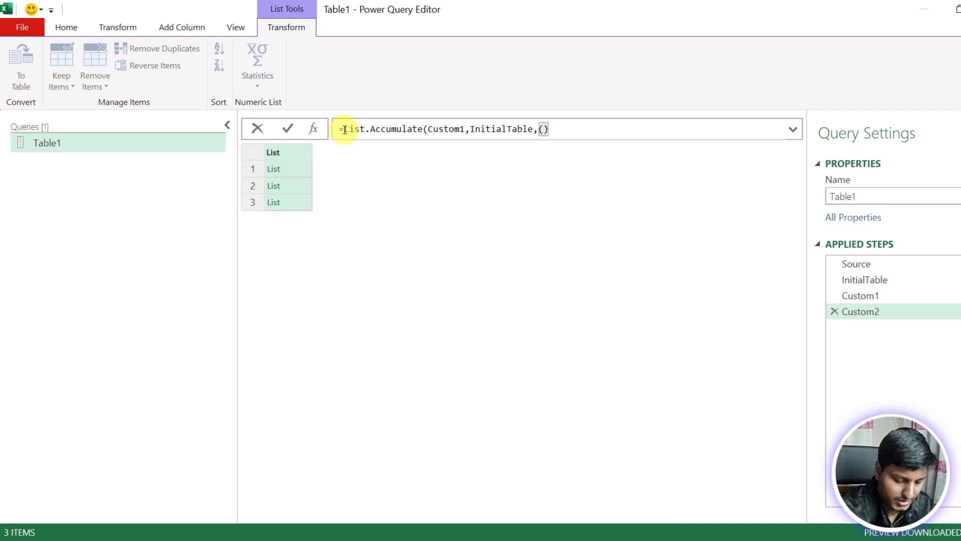
pyautogui.write('OuterSt')
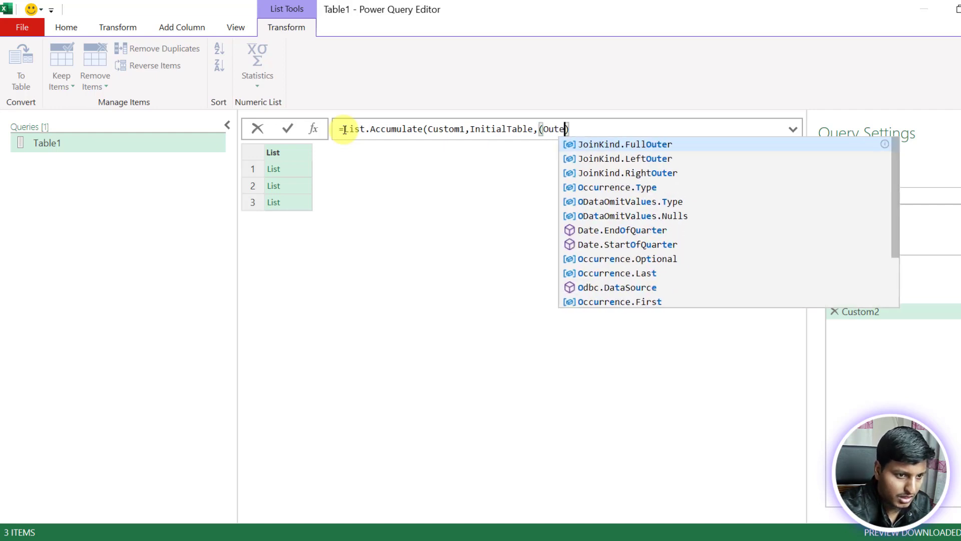
pyautogui.write('ate,')
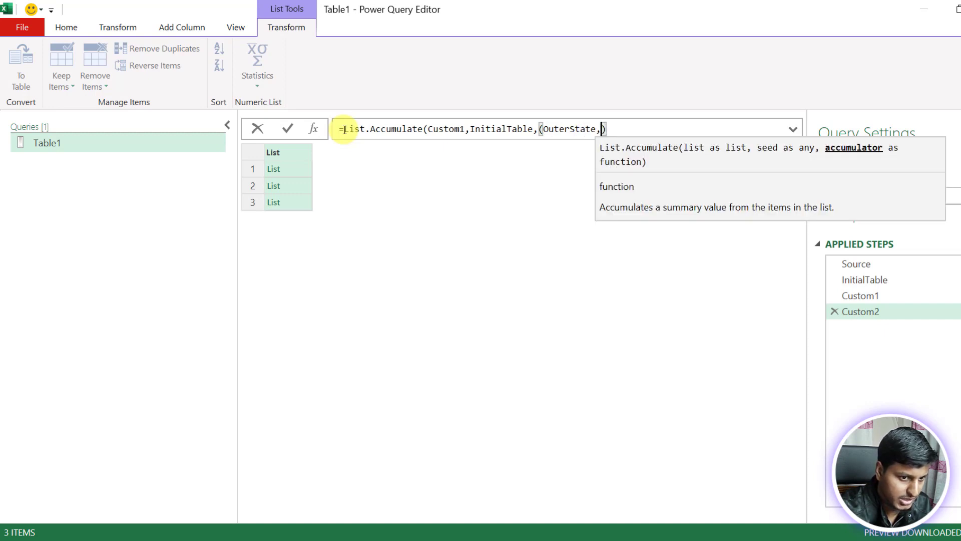
pyautogui.write('O')
pyautogui.press('BackSpace')
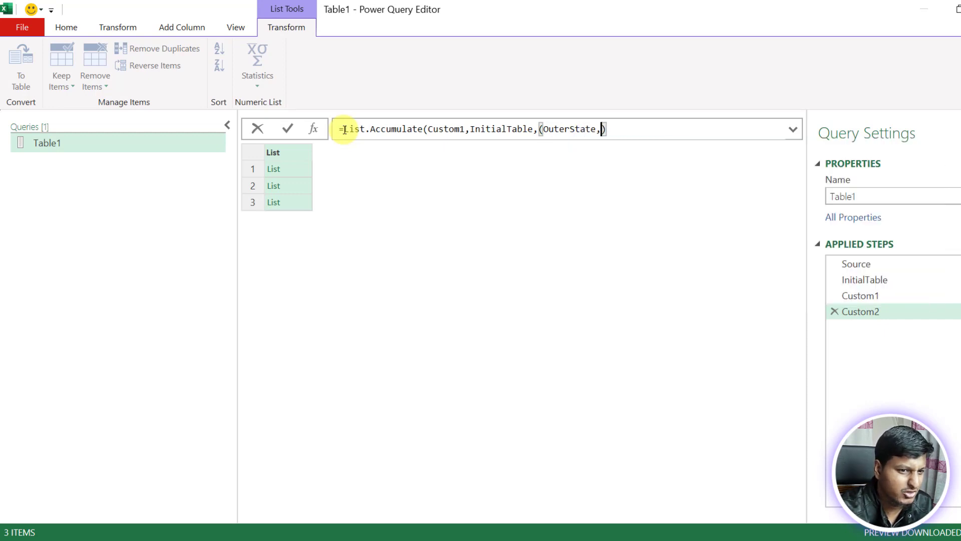
pyautogui.write('Row')
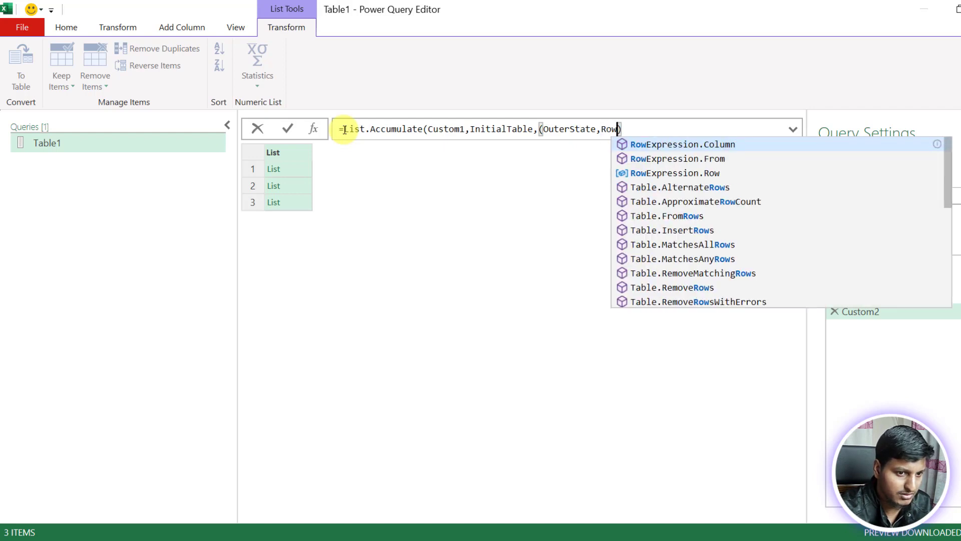
pyautogui.write(')')
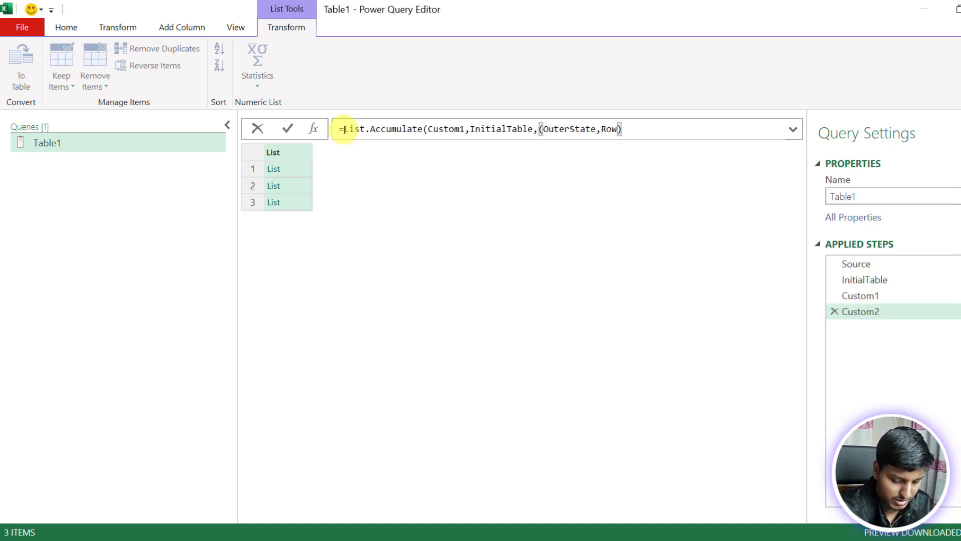
pyautogui.write('=>')
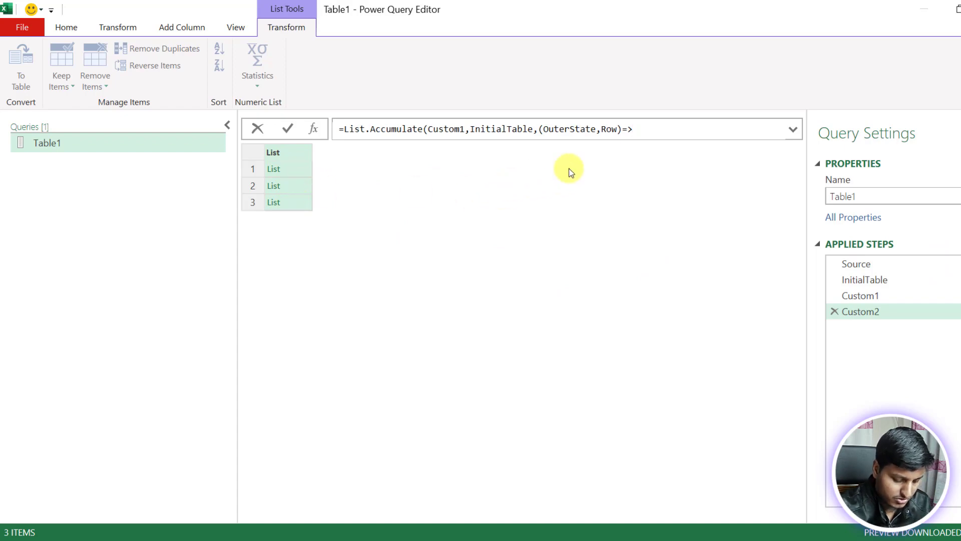
# - Nest a second List.Accumulate inside the accumulator function, with Row as its list and OuterState as its seed
pyautogui.write('List.Accumulate')
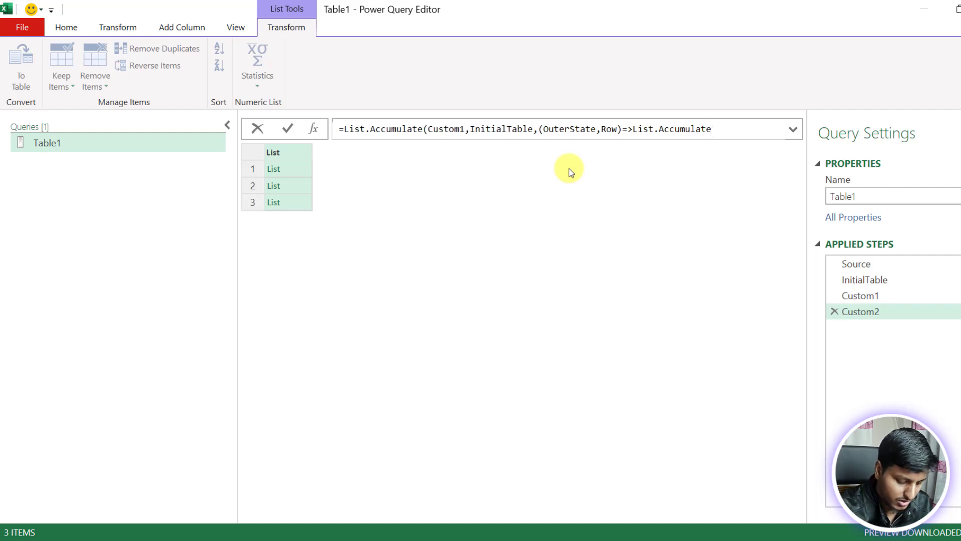
pyautogui.write('(')
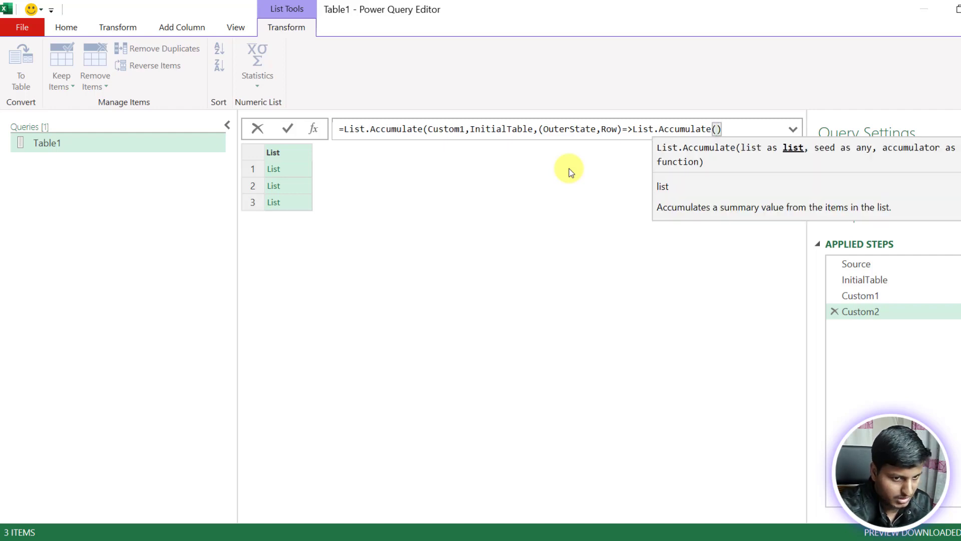
pyautogui.write('Row,')
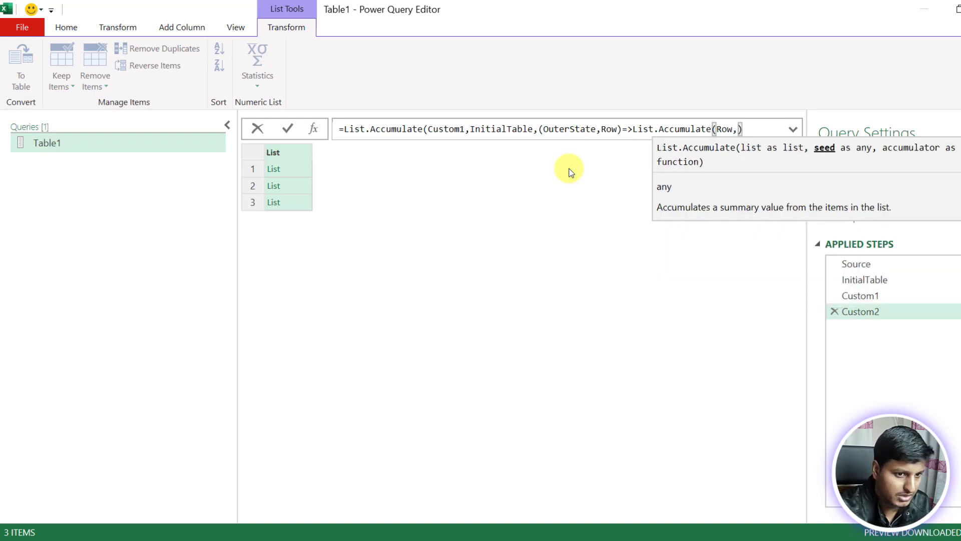
pyautogui.write('OuterState')
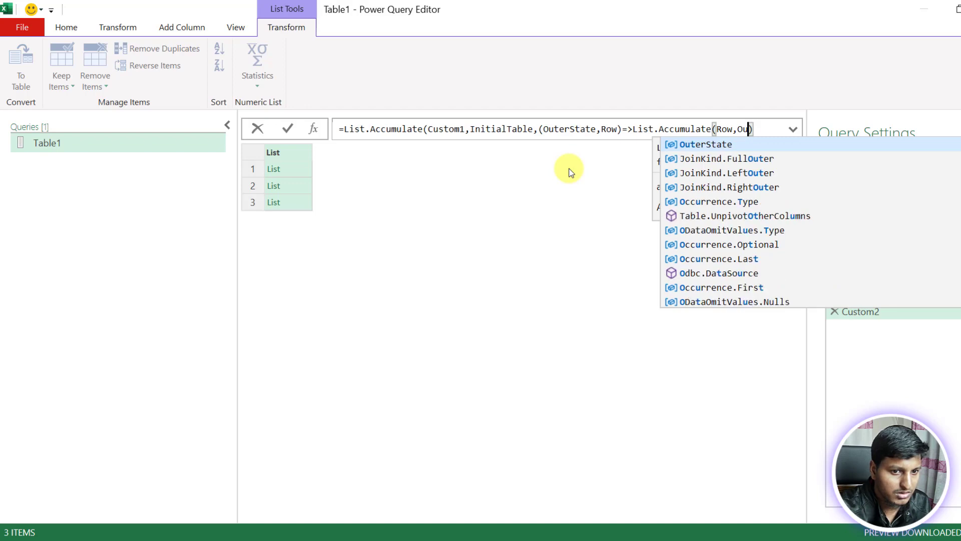
pyautogui.press('Return')
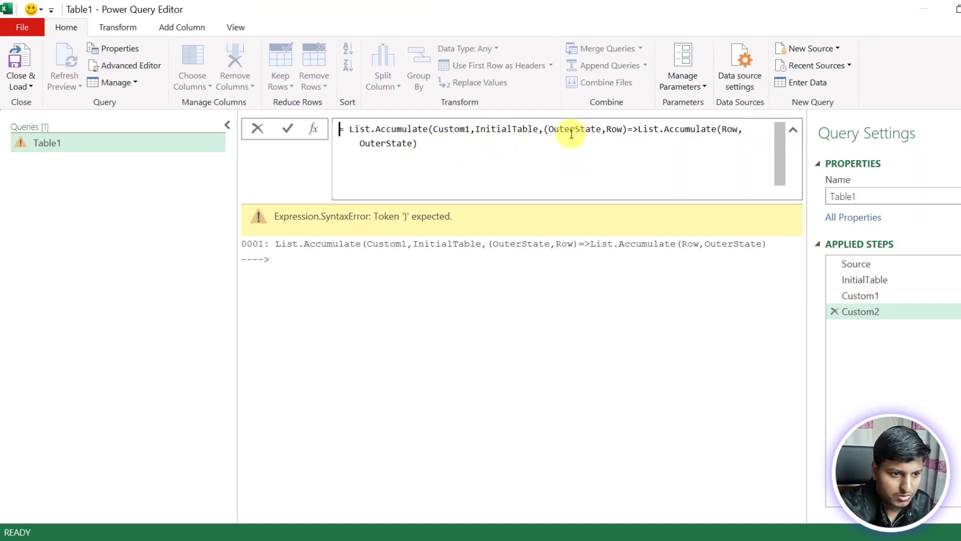
# - Add an accumulator argument with the parameters (InnerState,Item) to the nested List.Accumulate
pyautogui.click(416, 143)
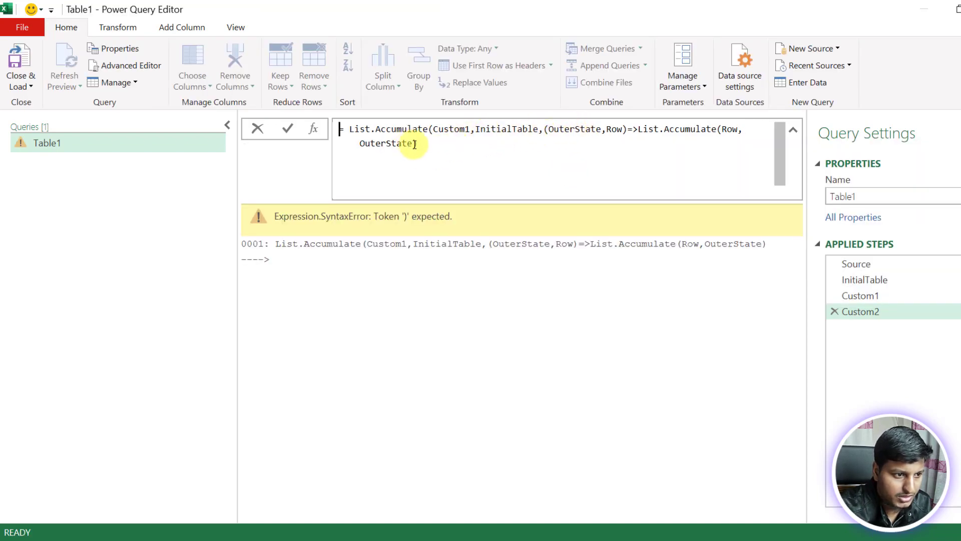
pyautogui.write(',')
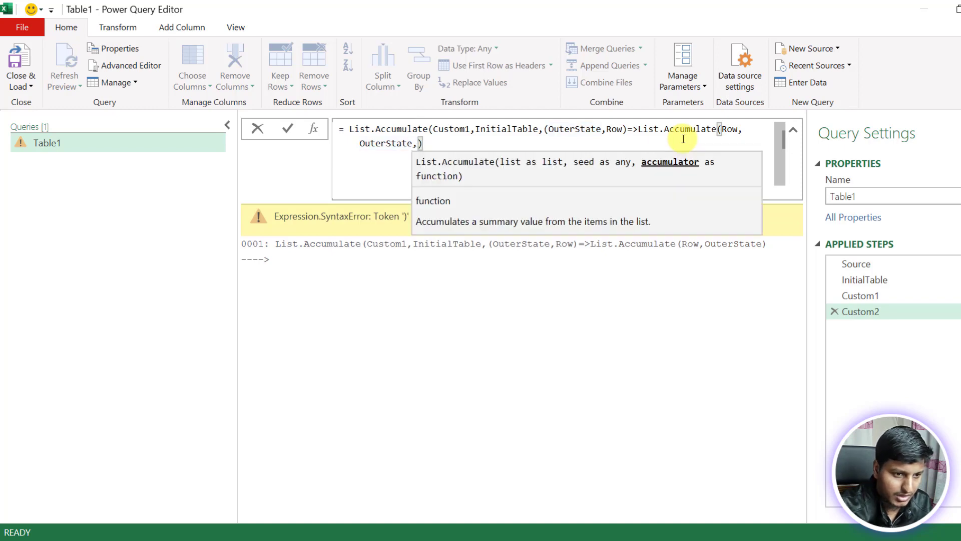
pyautogui.write('(Inner')
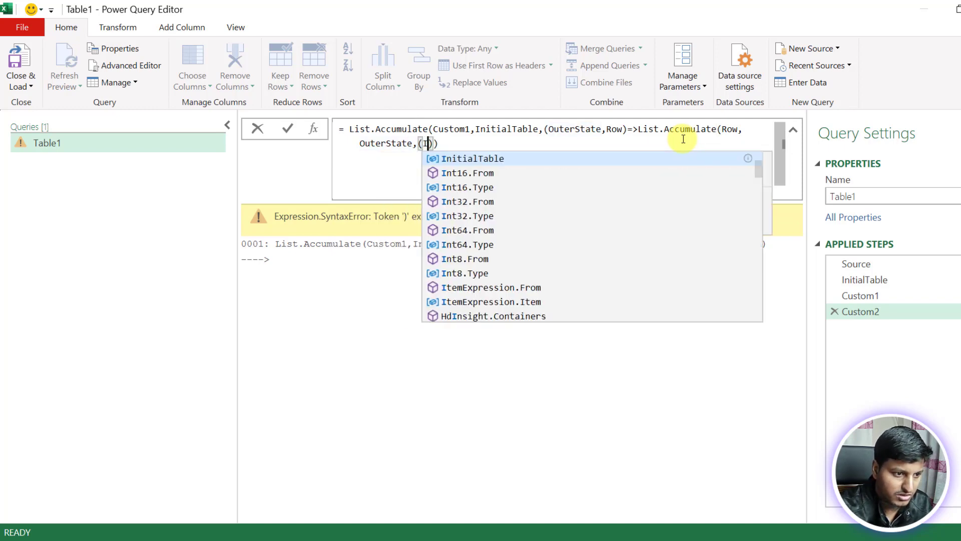
pyautogui.write('State,Item')
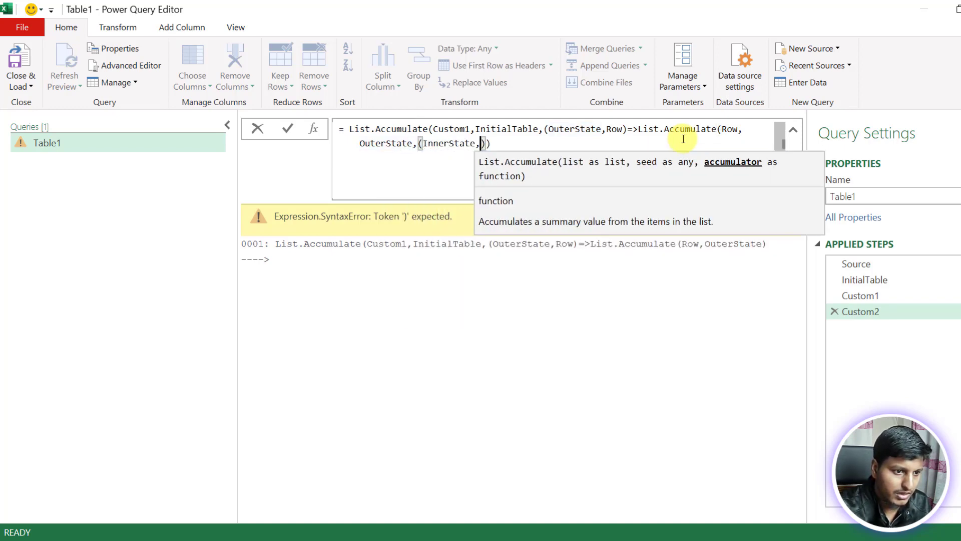
pyautogui.click(729, 128)
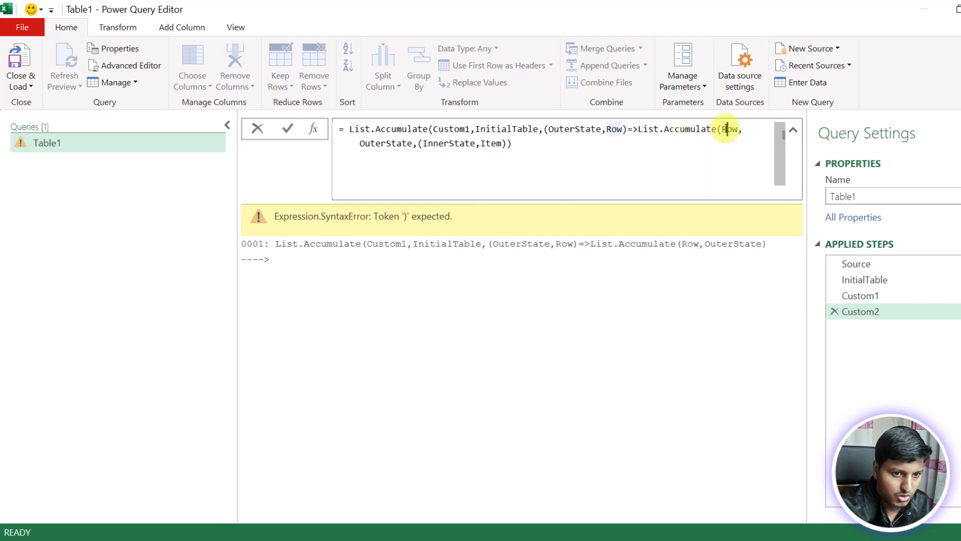
# - Make the inner accumulator function return Table.AddColumn with InnerState as the table argument
pyautogui.click(506, 143)
pyautogui.write('=>tadd')
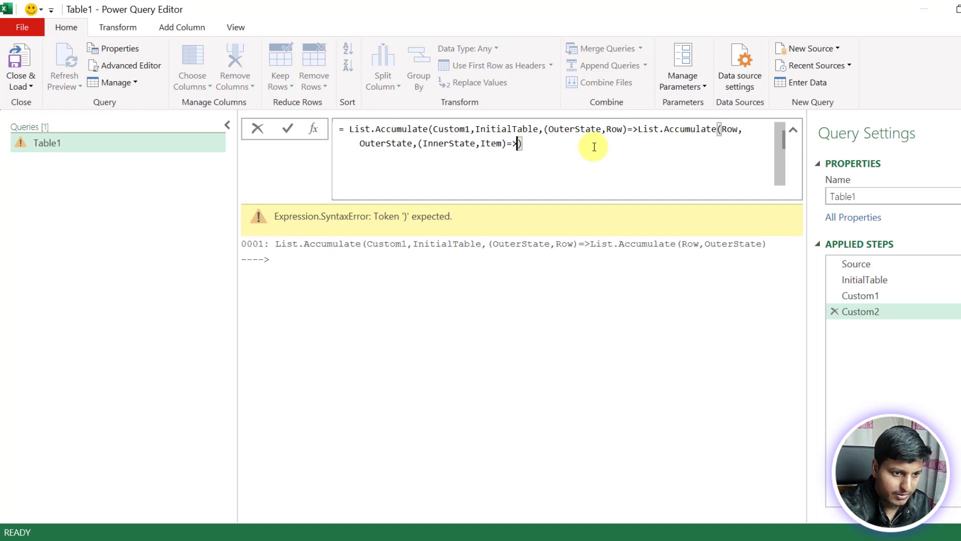
pyautogui.press('Down')
pyautogui.press('Tab')
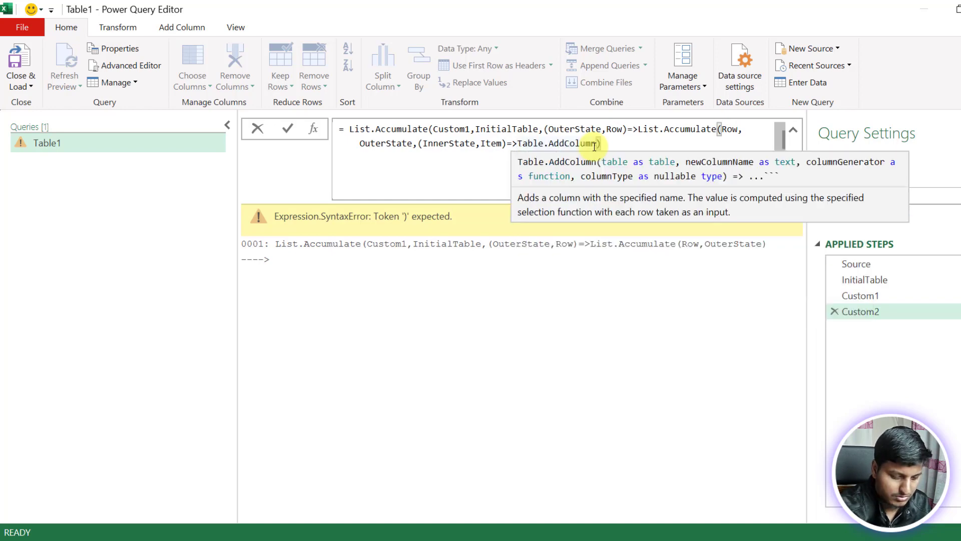
pyautogui.write('(InnerState,')
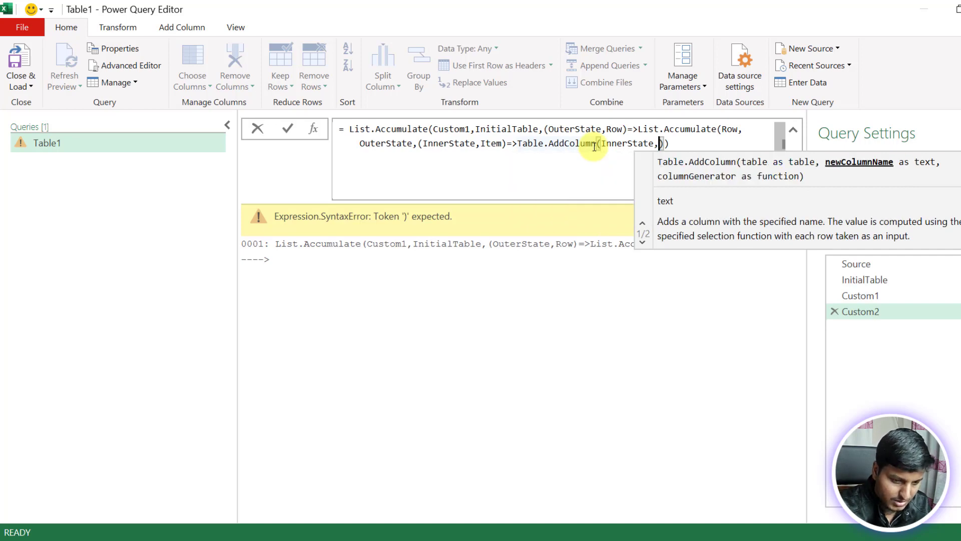
# - Set the new column name in Table.AddColumn to "Col " & Table.ColumnCount(InnerState)
pyautogui.write('"Col')
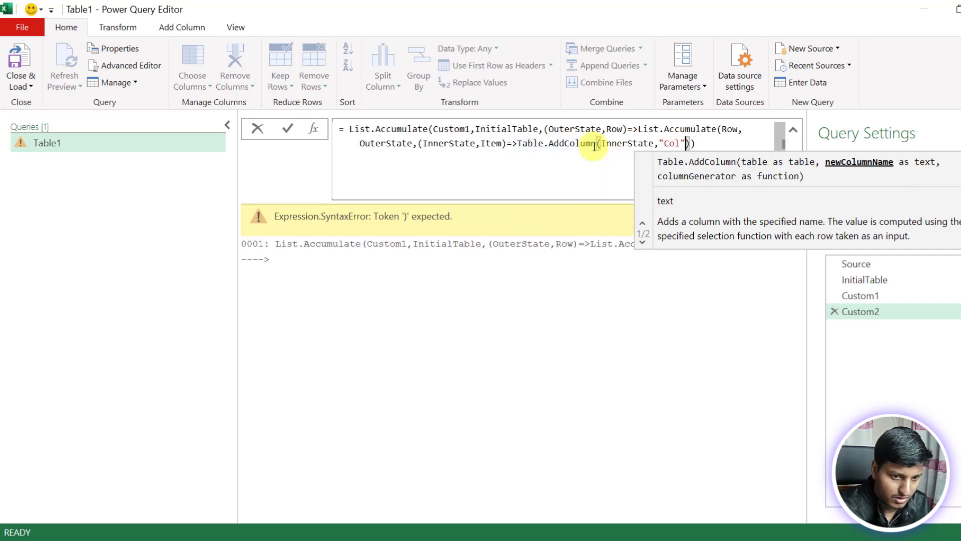
pyautogui.write(' " & t')
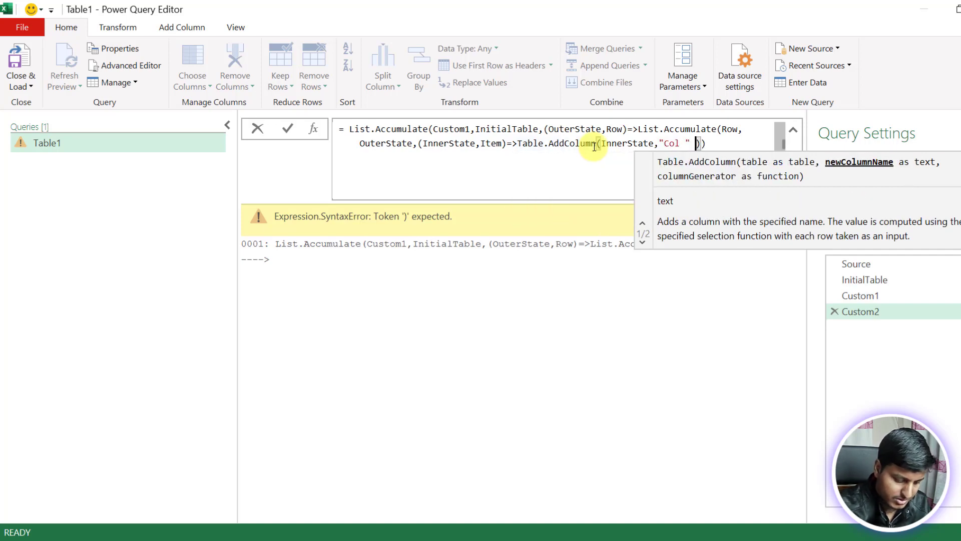
pyautogui.write('able.ColumnCount')
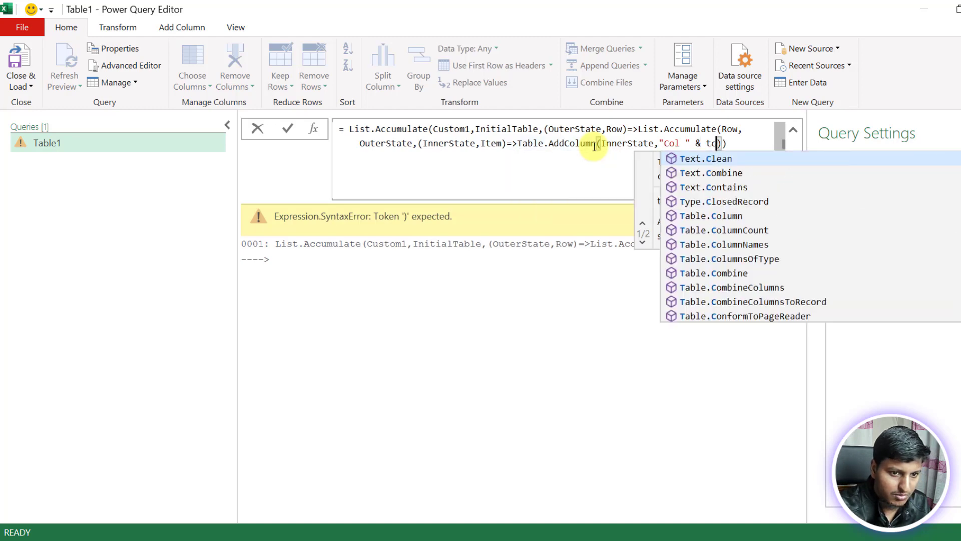
pyautogui.write('(')
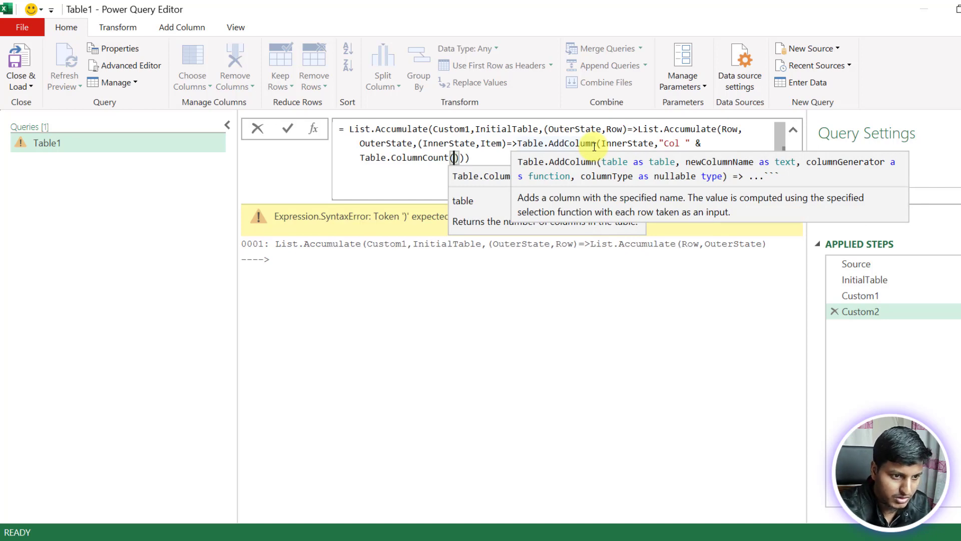
pyautogui.write('InnerState')
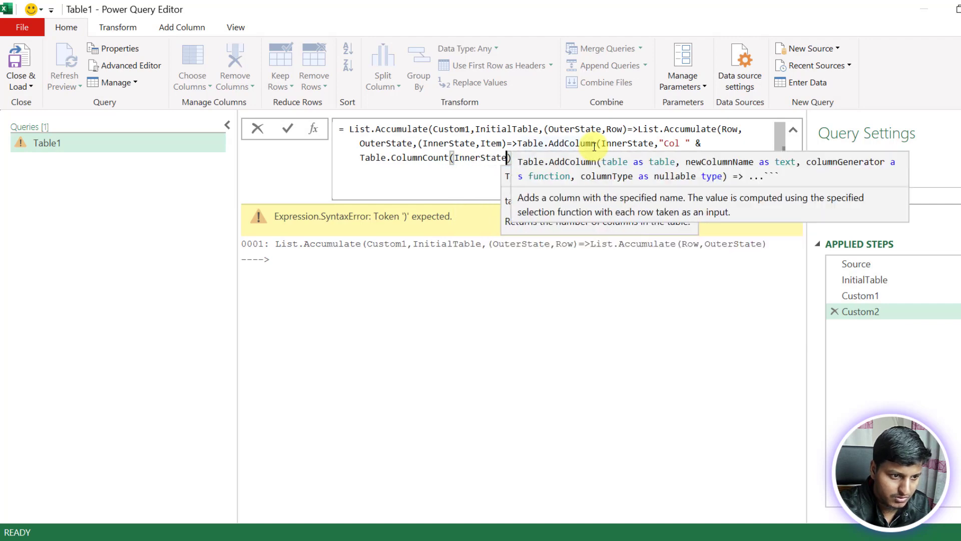
# - Wrap Table.ColumnCount(InnerState) in Text.From so the column number joins the "Col " prefix as text
pyautogui.press('Left')
pyautogui.press('Left')
pyautogui.press('Left')
pyautogui.press('Left')
pyautogui.press('Left')
pyautogui.press('Left')
pyautogui.press('Left')
pyautogui.press('Left')
pyautogui.press('Left')
pyautogui.press('Left')
pyautogui.press('Left')
pyautogui.press('Left')
pyautogui.press('Left')
pyautogui.press('Left')
pyautogui.press('Left')
pyautogui.press('Left')
pyautogui.press('Left')
pyautogui.press('Left')
pyautogui.press('Left')
pyautogui.press('Left')
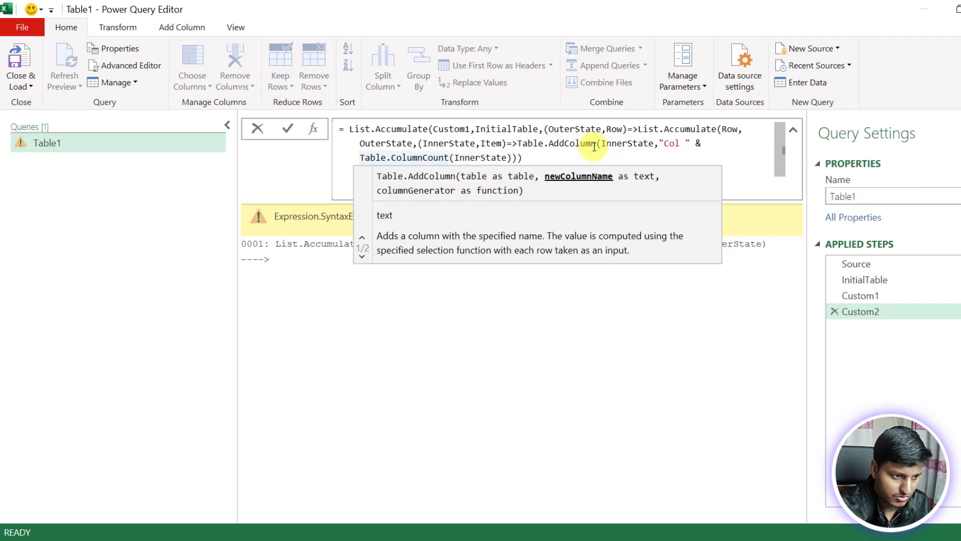
pyautogui.write('(')
pyautogui.press('Left')
pyautogui.press('Left')
pyautogui.press('Left')
pyautogui.press('Left')
pyautogui.press('Left')
pyautogui.press('Left')
pyautogui.press('Left')
pyautogui.press('Left')
pyautogui.press('Left')
pyautogui.press('Left')
pyautogui.press('Left')
pyautogui.press('Left')
pyautogui.press('Left')
pyautogui.press('Left')
pyautogui.press('Left')
pyautogui.press('Left')
pyautogui.press('Left')
pyautogui.press('Left')
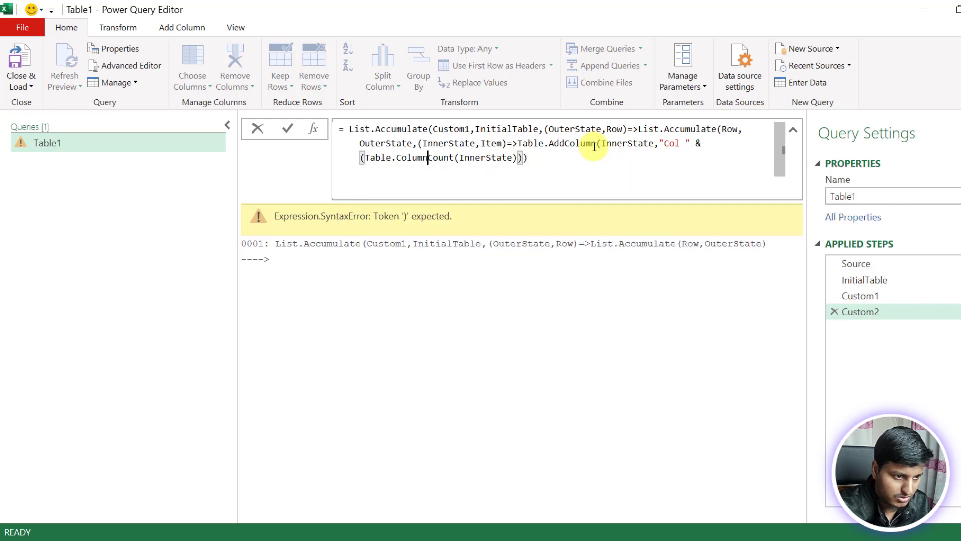
pyautogui.write('Te')
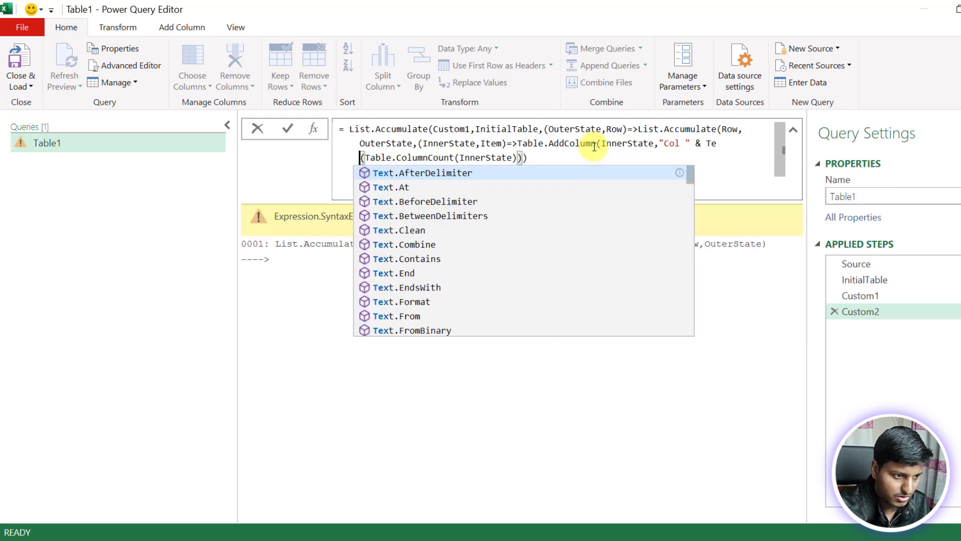
pyautogui.write('xt.From')
pyautogui.press('Tab')
pyautogui.press('Right')
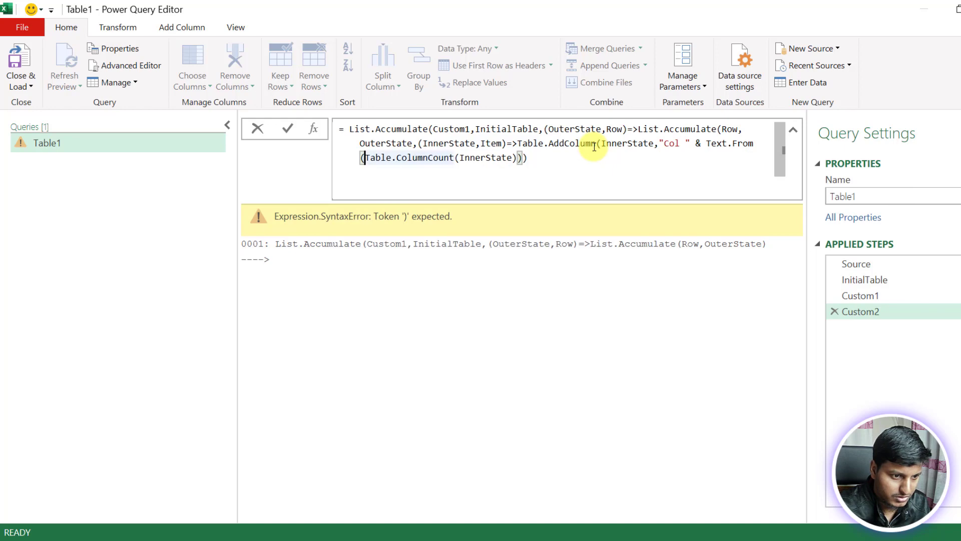
# - Add 1 to the Table.ColumnCount(InnerState) result inside Text.From
pyautogui.press('Right')
pyautogui.press('Right')
pyautogui.press('Right')
pyautogui.press('Right')
pyautogui.press('Right')
pyautogui.press('Right')
pyautogui.press('Right')
pyautogui.press('Right')
pyautogui.press('Right')
pyautogui.press('Right')
pyautogui.press('Right')
pyautogui.press('Right')
pyautogui.press('Right')
pyautogui.press('Right')
pyautogui.press('Right')
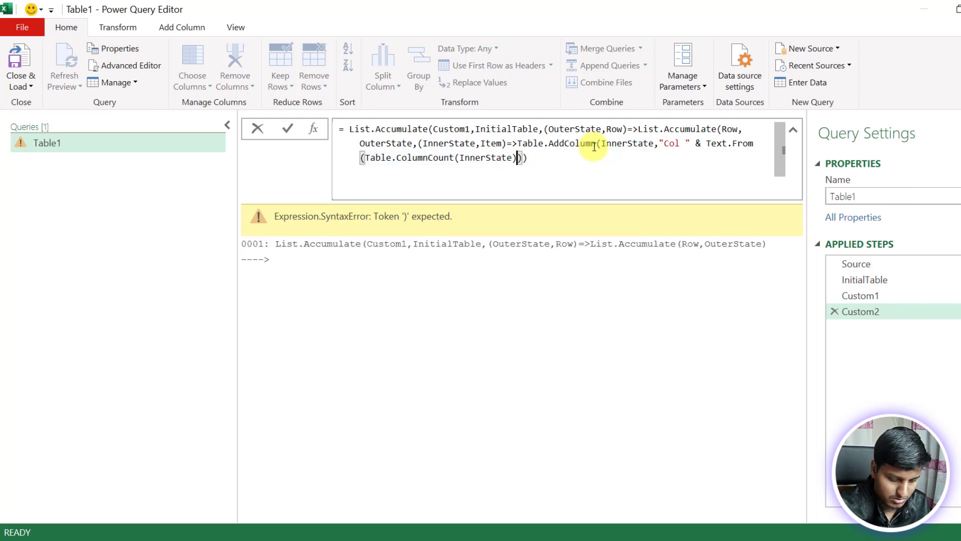
pyautogui.write('+')
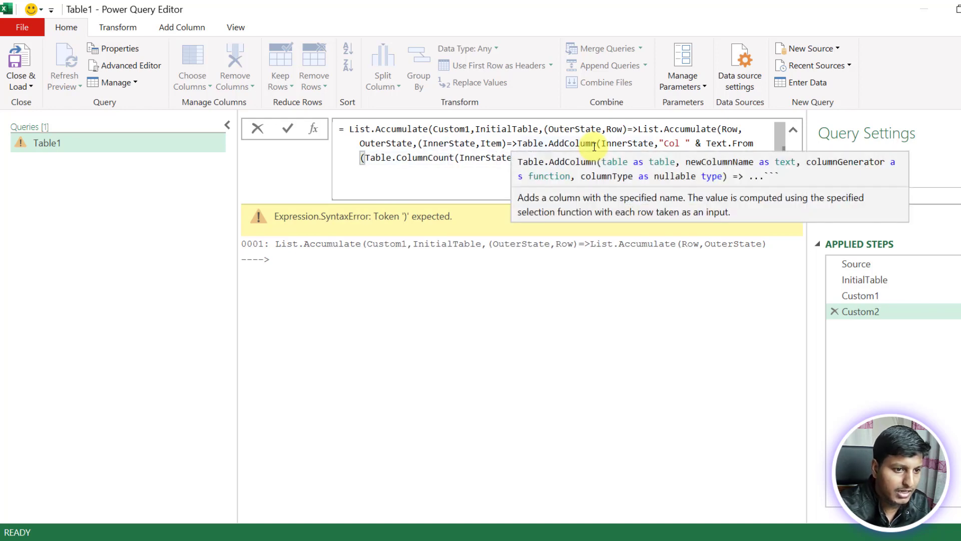
pyautogui.write('1')
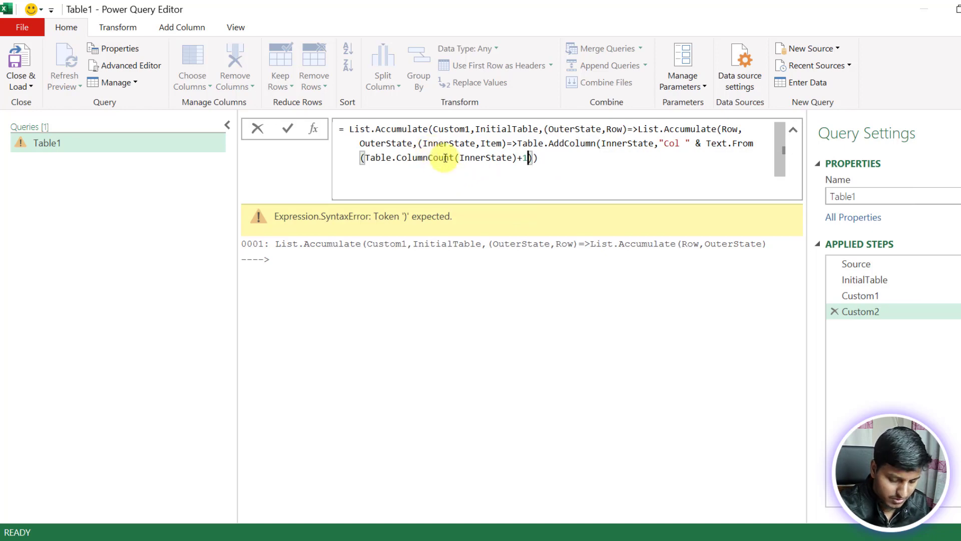
# - Close the remaining parentheses of the nested List.Accumulate formula and apply it
pyautogui.press('Right')
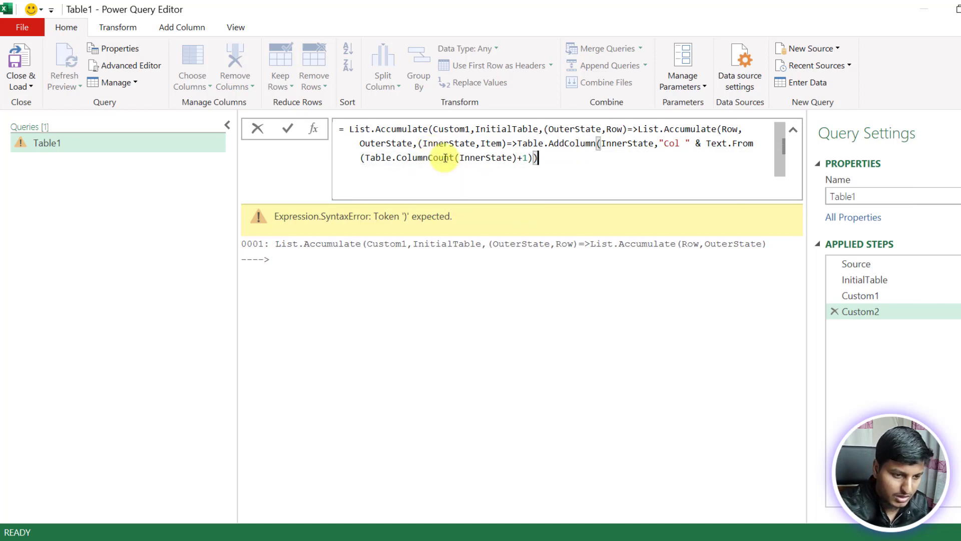
pyautogui.write(')')
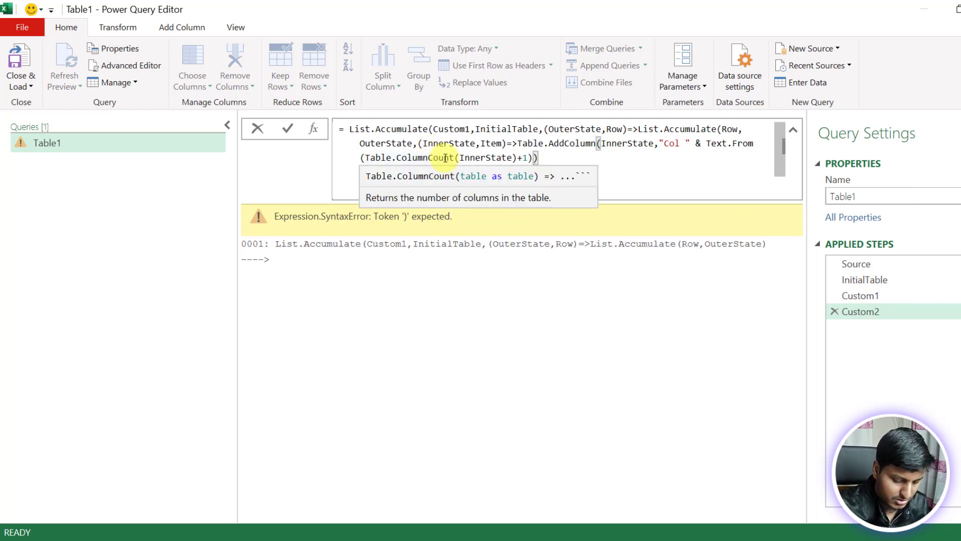
pyautogui.write(')')
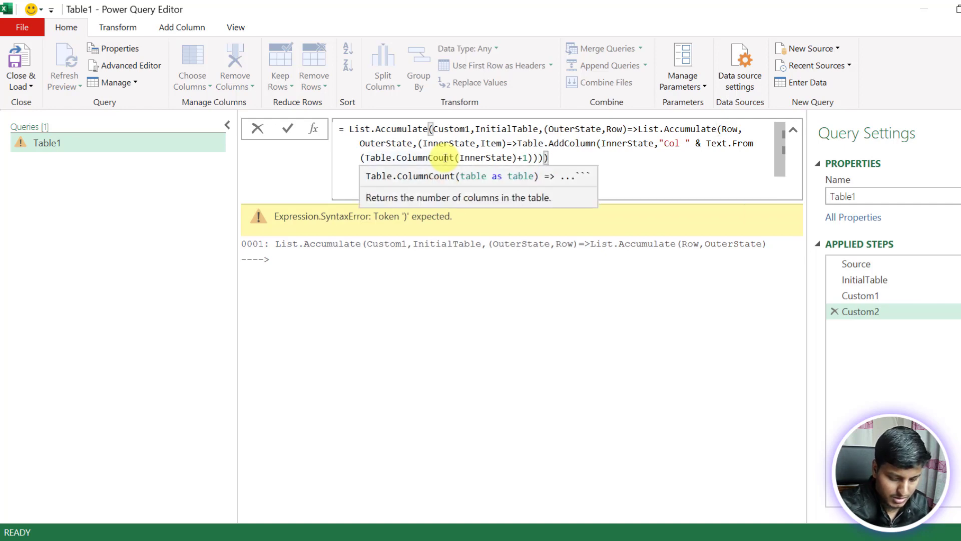
pyautogui.press('Return')
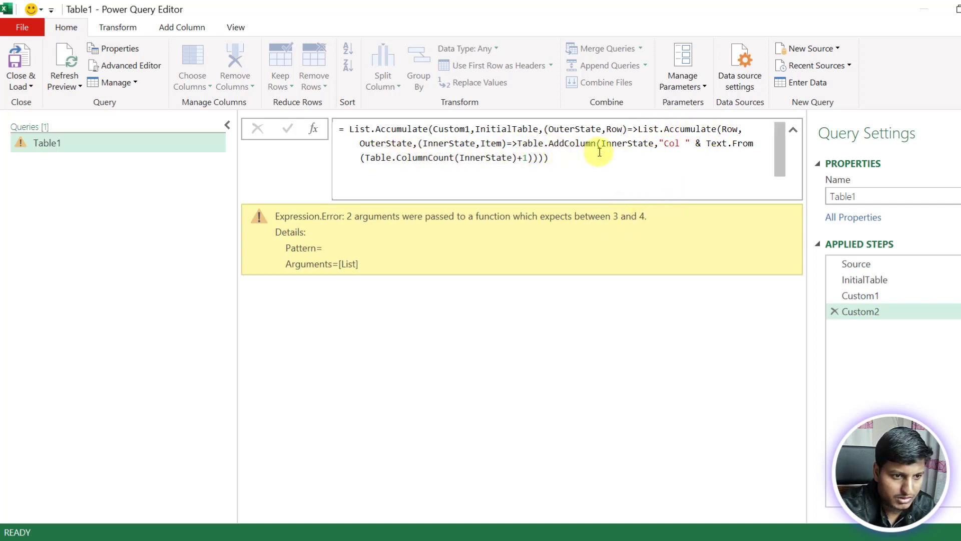
# - Add each Item as the column generator argument of Table.AddColumn and apply the formula
pyautogui.click(538, 158)
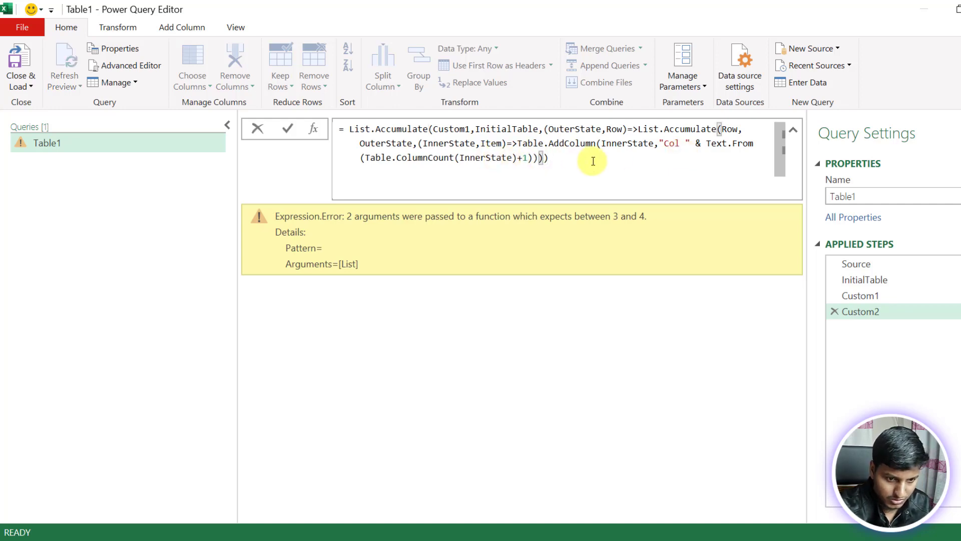
pyautogui.write(',')
pyautogui.press('BackSpace')
pyautogui.press('Left')
pyautogui.write(',')
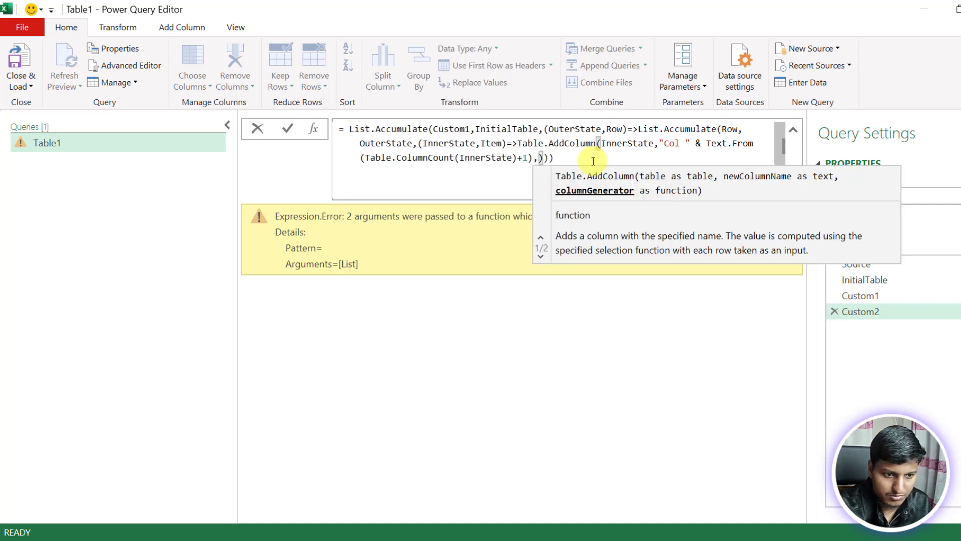
pyautogui.write('ea')
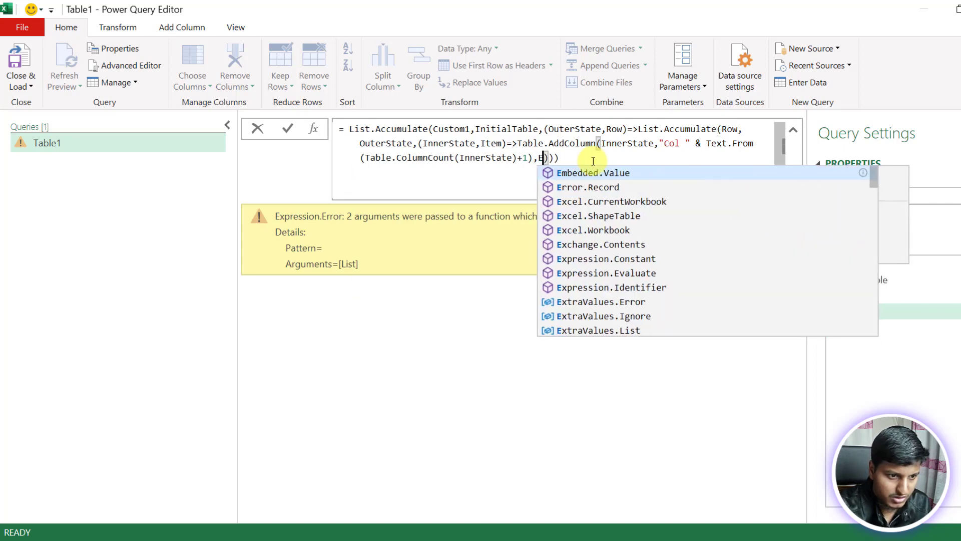
pyautogui.write('ch Item')
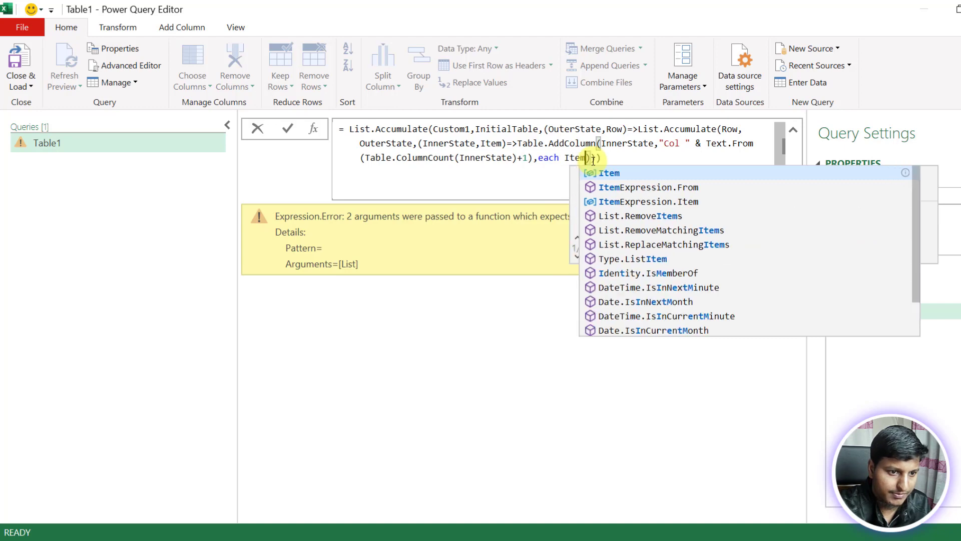
pyautogui.press('Right')
pyautogui.press('Return')
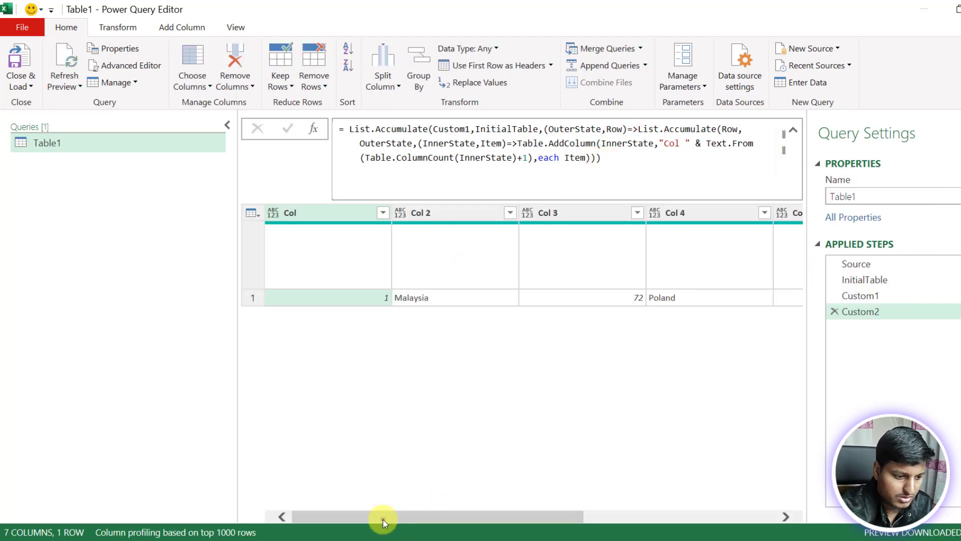
# - Compare the generated columns with the first row list produced by the Table.ToRows step
pyautogui.moveTo(383, 518); pyautogui.dragTo(365, 491)
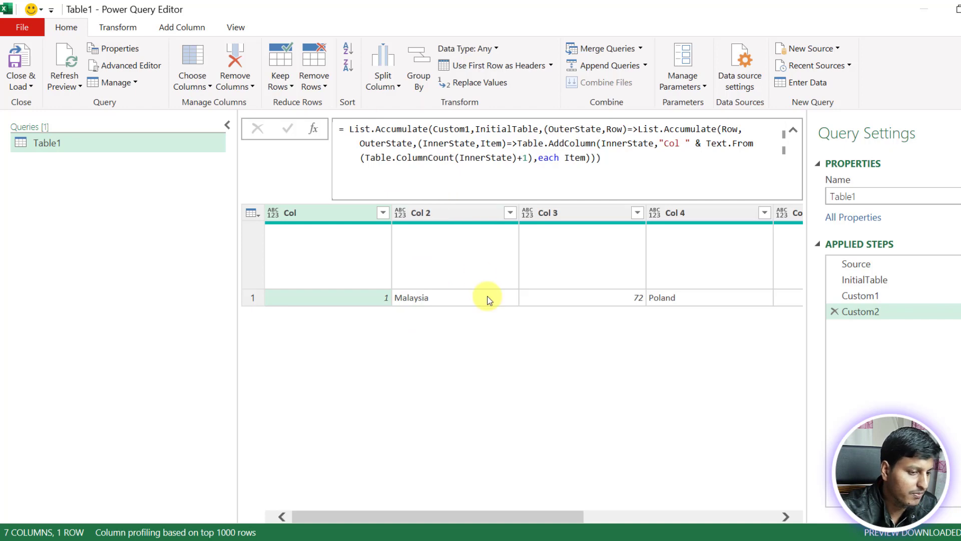
pyautogui.click(915, 296)
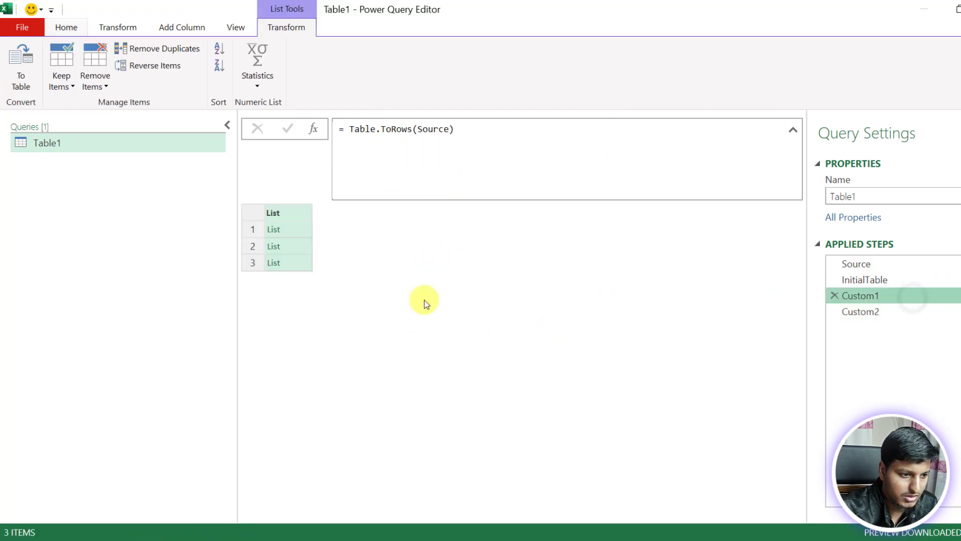
pyautogui.click(289, 230)
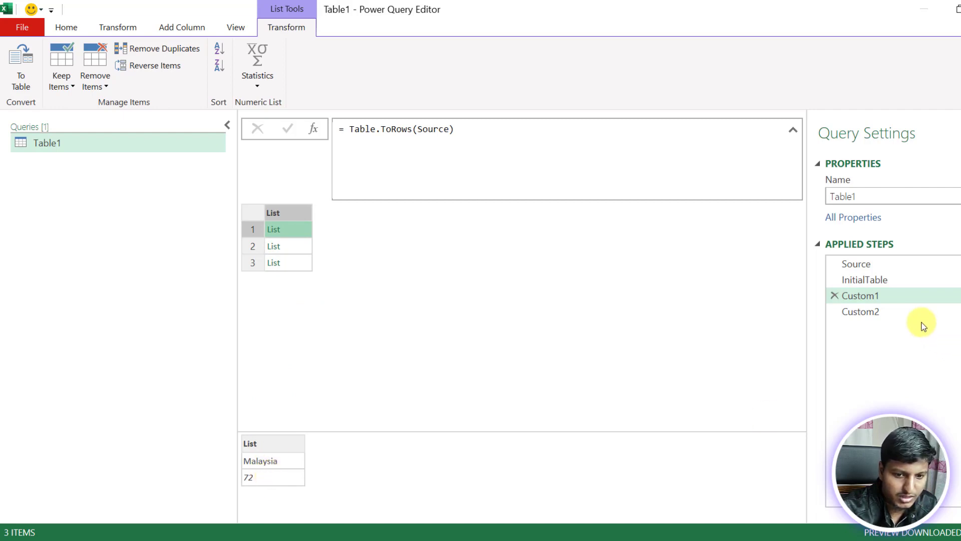
pyautogui.click(898, 312)
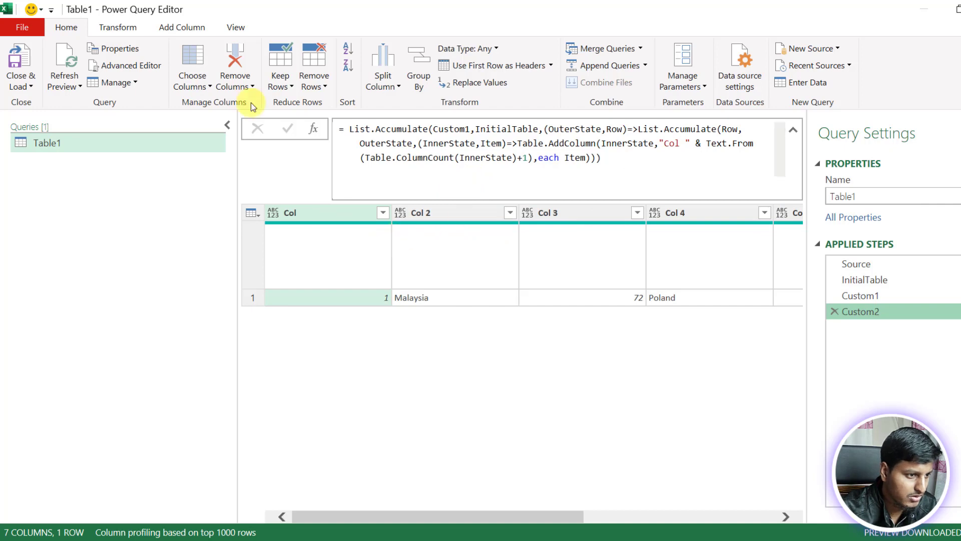
# - Rename the nested List.Accumulate step as IntermediateTbl
pyautogui.rightClick(894, 322)
pyautogui.click(920, 346)
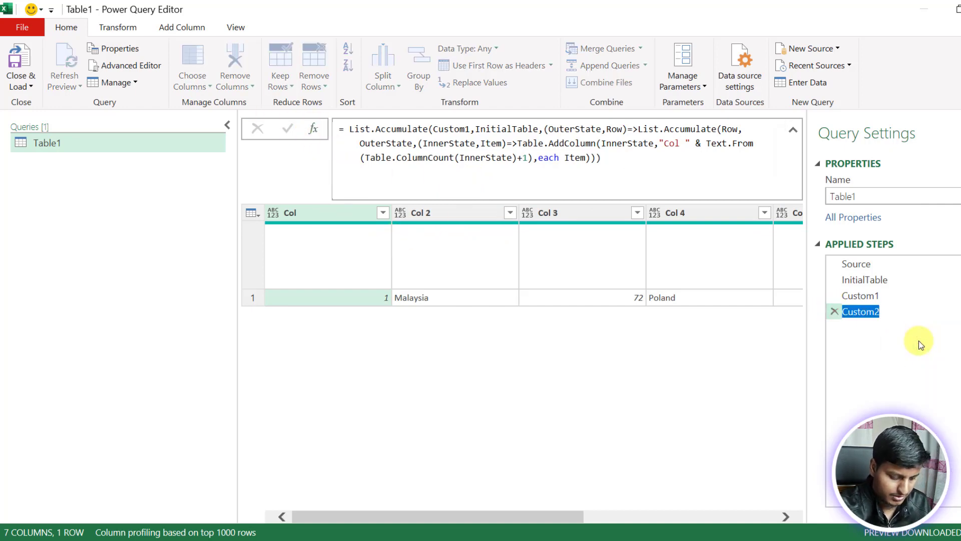
pyautogui.write('Interme')
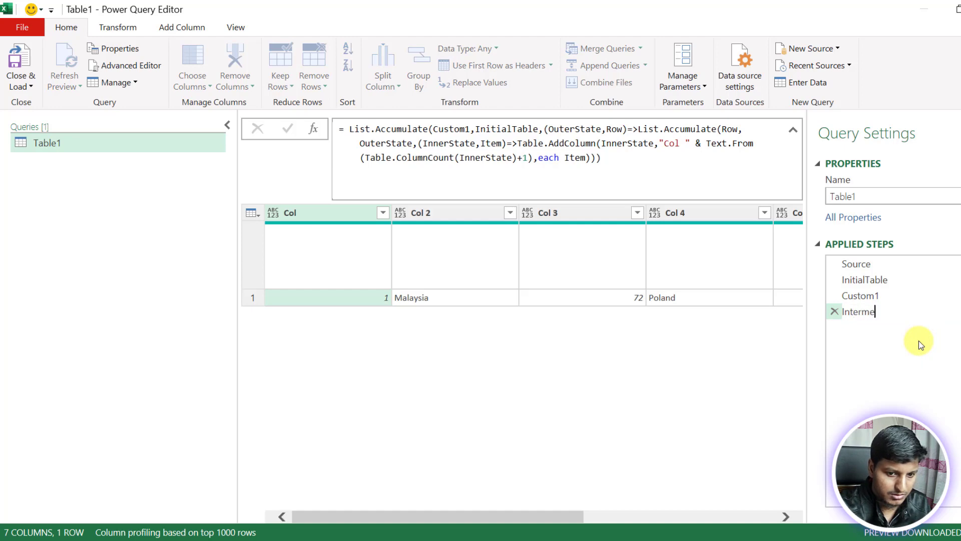
pyautogui.write('diateTbl')
pyautogui.press('Return')
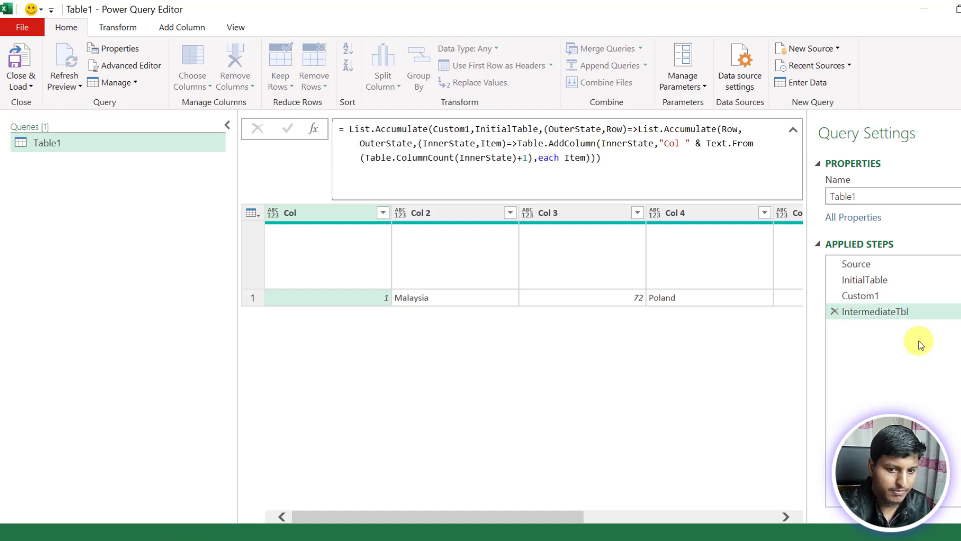
# - Add a new custom step that calls Table.RemoveColumns with IntermediateTbl as its table argument
pyautogui.click(315, 132)
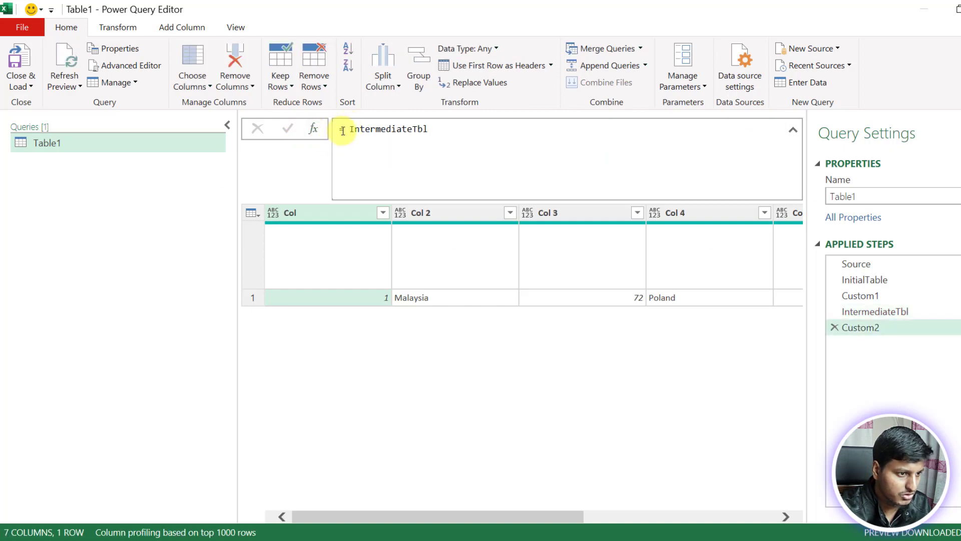
pyautogui.click(343, 131)
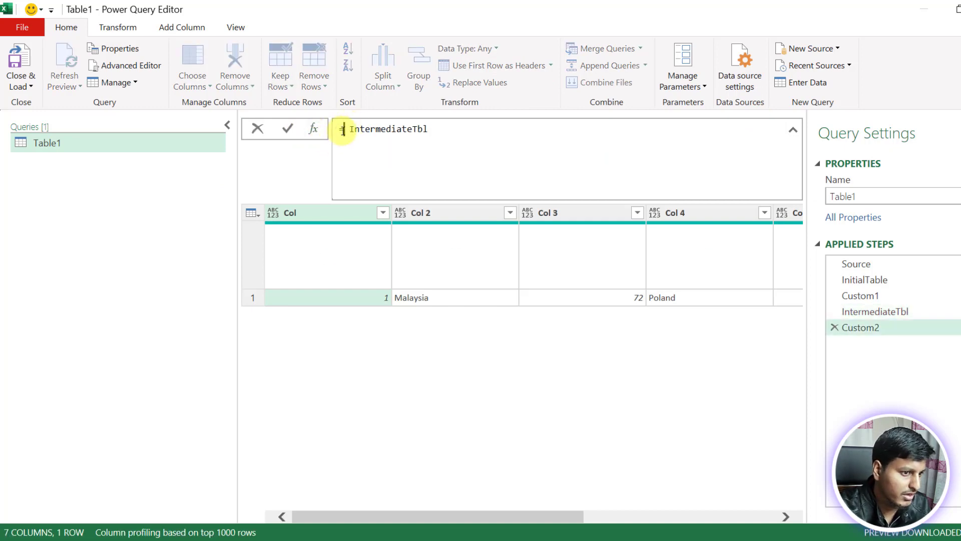
pyautogui.write('T')
pyautogui.write('able.RemoveColumns')
pyautogui.press('Down')
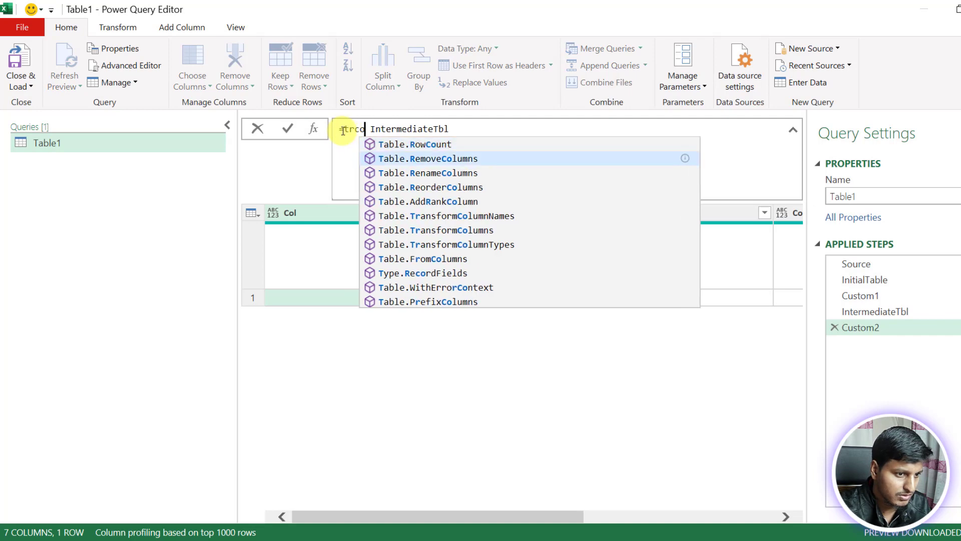
pyautogui.press('Down')
pyautogui.press('Up')
pyautogui.press('Tab')
pyautogui.write('(')
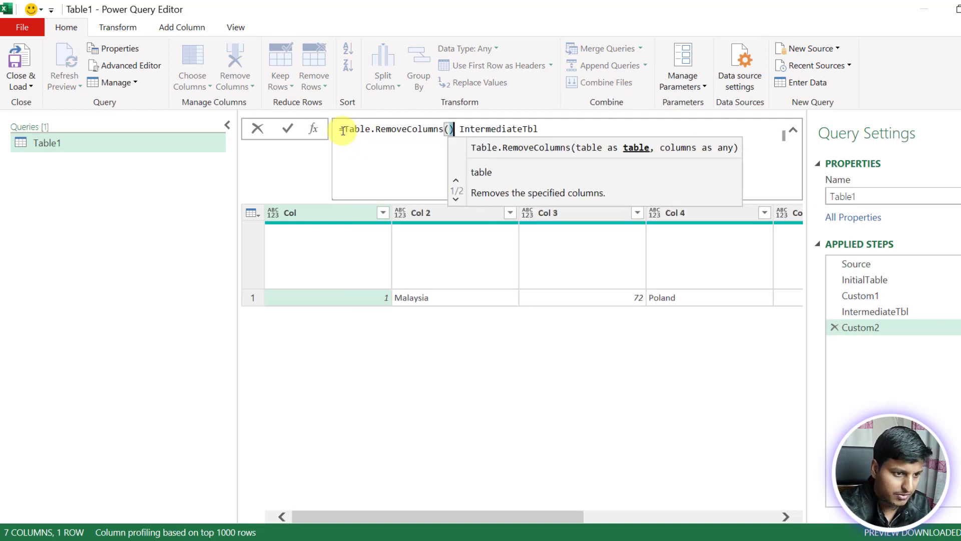
pyautogui.press('End')
pyautogui.write(',')
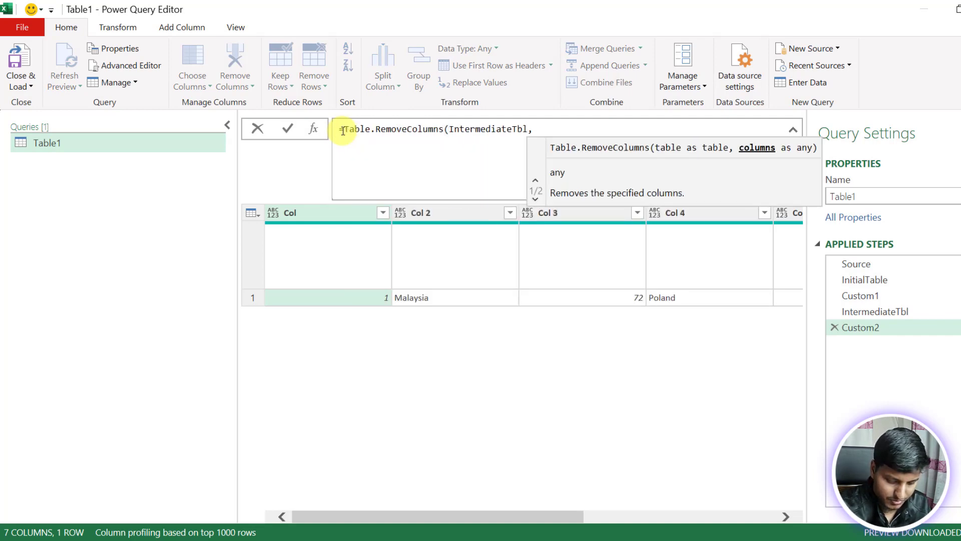
# - Specify {"Col"} as the column list to remove and apply the formula
pyautogui.write('"Col')
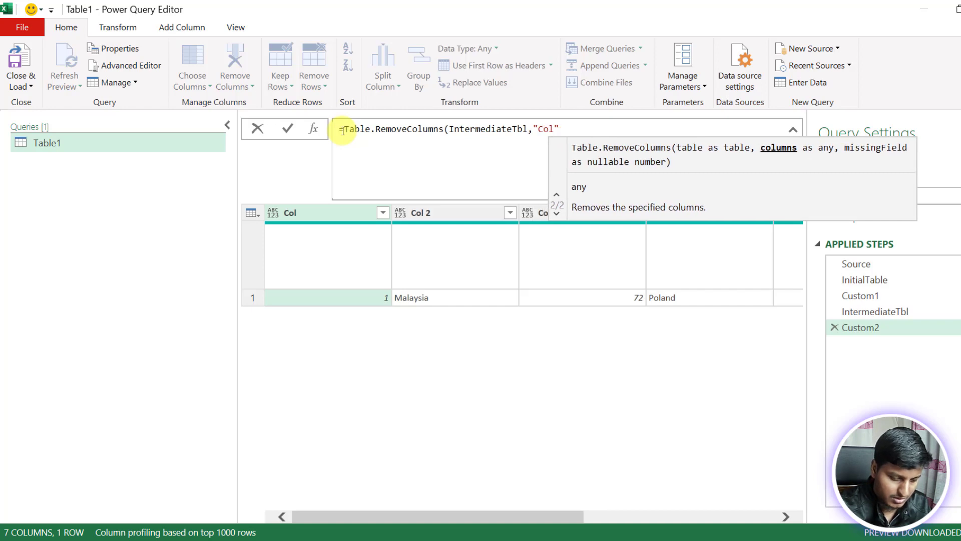
pyautogui.press('Left')
pyautogui.press('Left')
pyautogui.press('Left')
pyautogui.press('Left')
pyautogui.write('{')
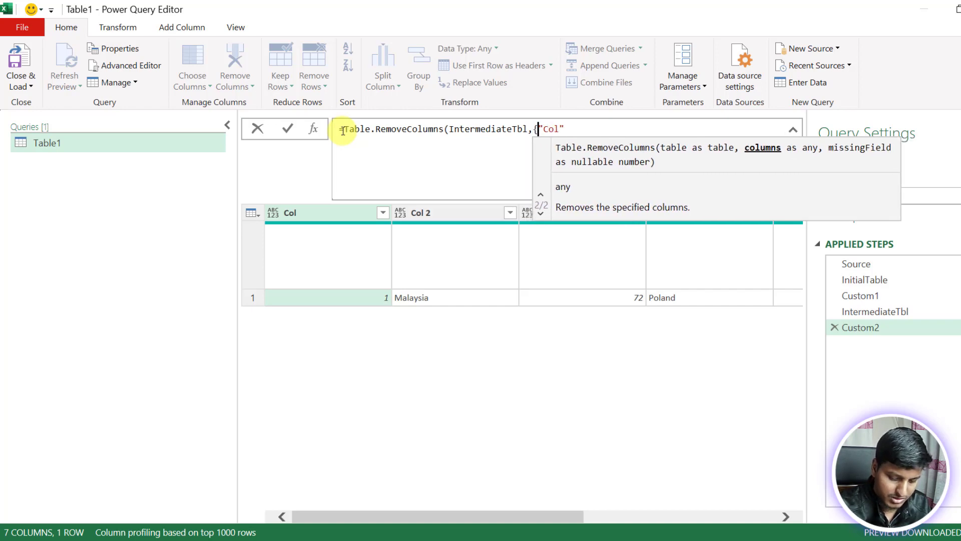
pyautogui.press('End')
pyautogui.write('})')
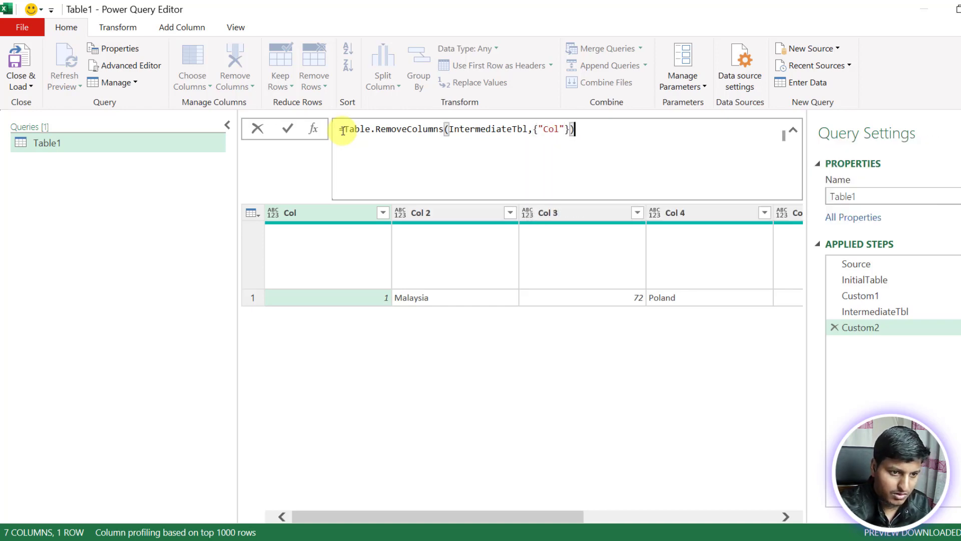
pyautogui.press('Return')
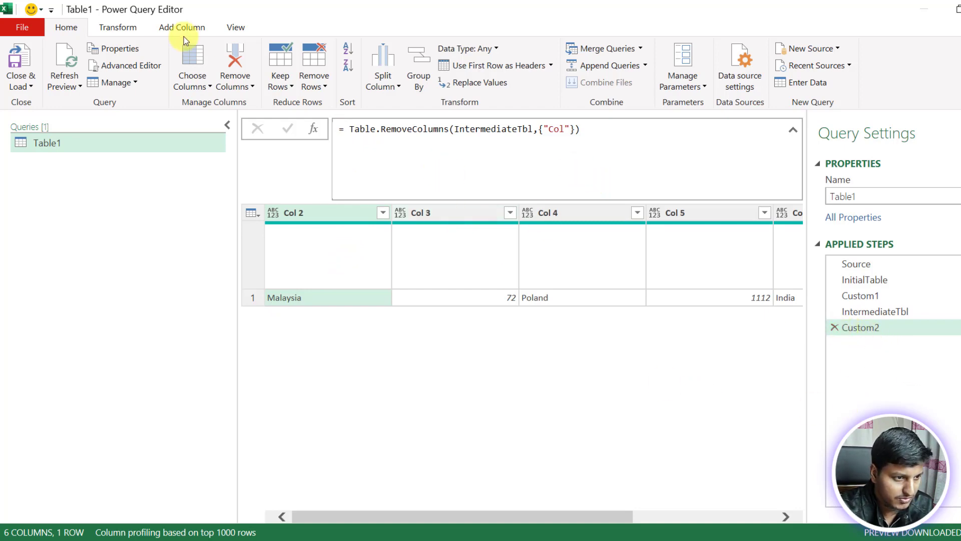
# - Copy the Table.RemoveColumns( opening from the Custom2 formula to the front of the List.Accumulate formula in IntermediateTbl
pyautogui.click(344, 129)
pyautogui.write('t')
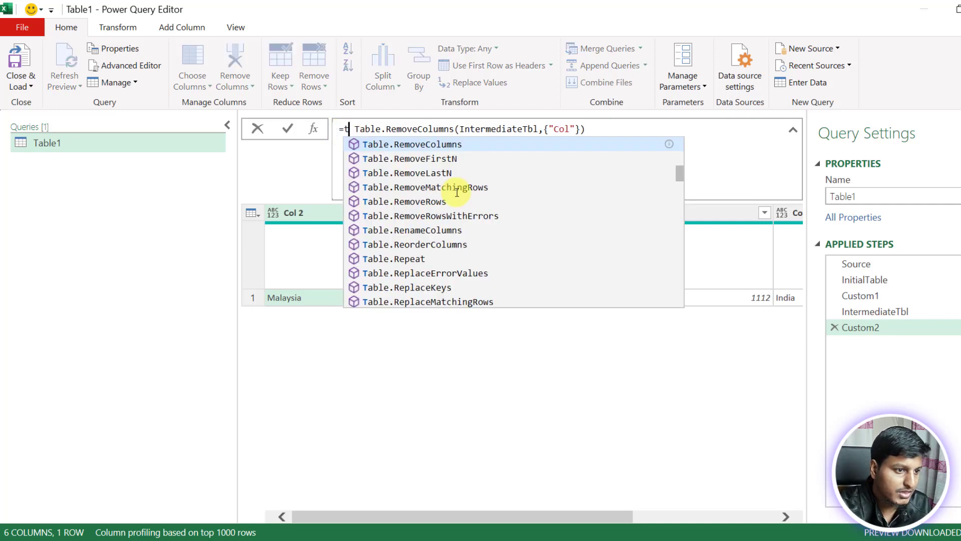
pyautogui.press('BackSpace')
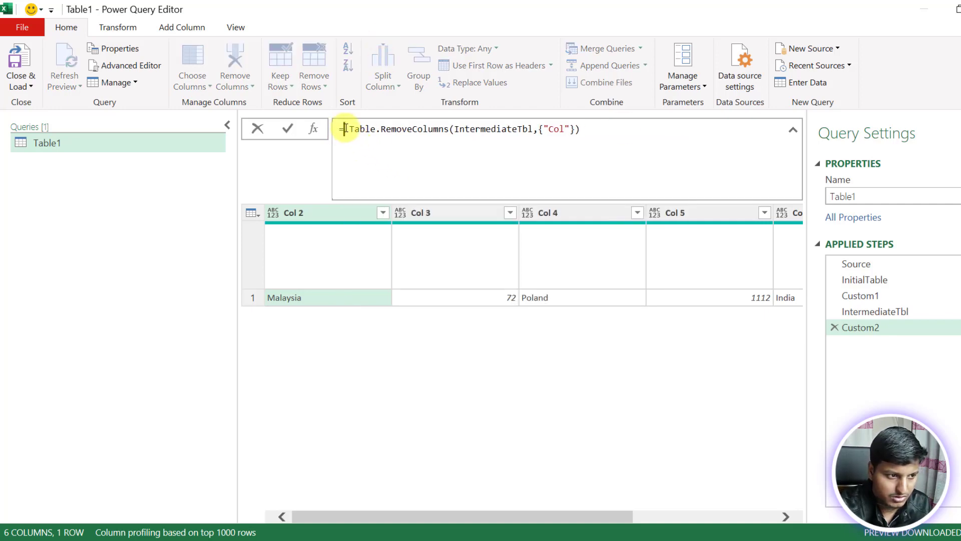
pyautogui.hotkey('shift', 'End')
pyautogui.moveTo(373, 138); pyautogui.dragTo(451, 131)
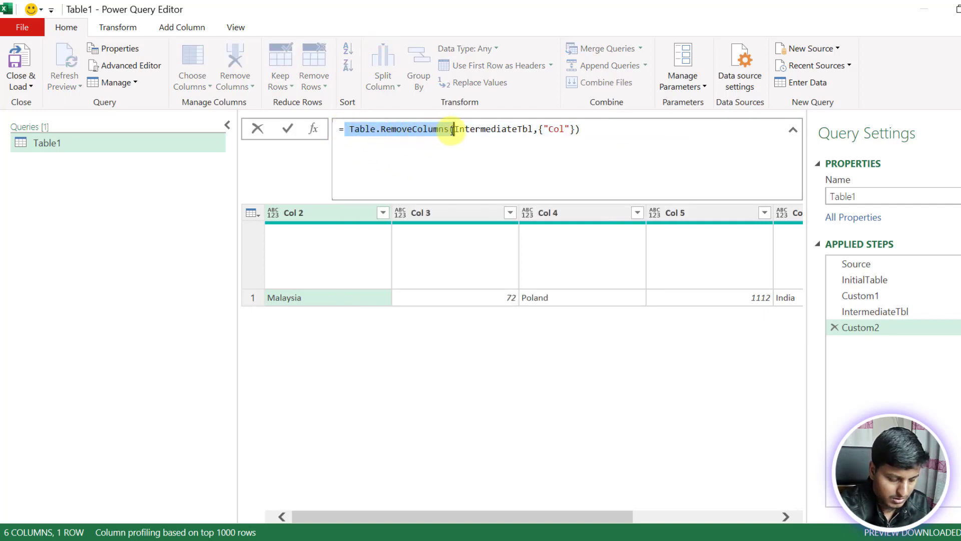
pyautogui.click(909, 314)
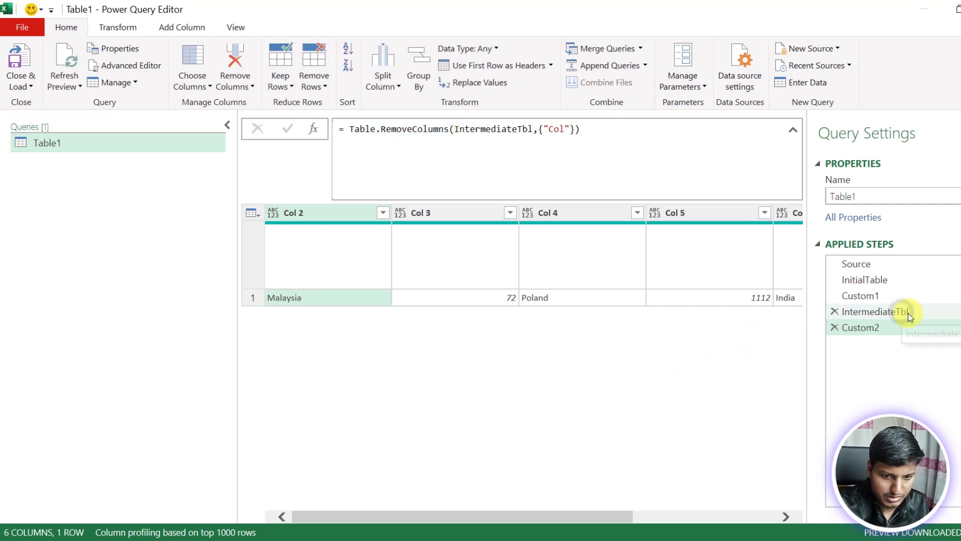
pyautogui.click(344, 129)
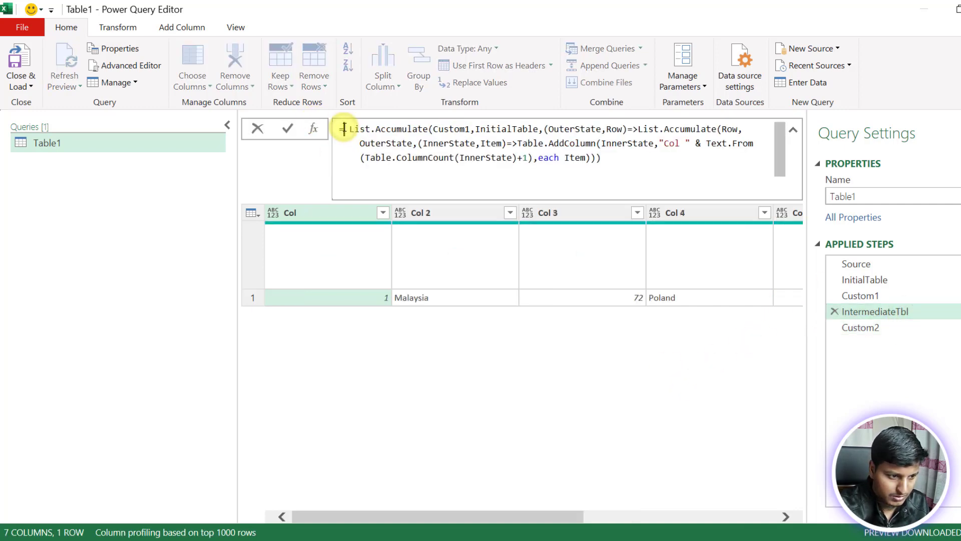
pyautogui.write('Table.RemoveColumns(')
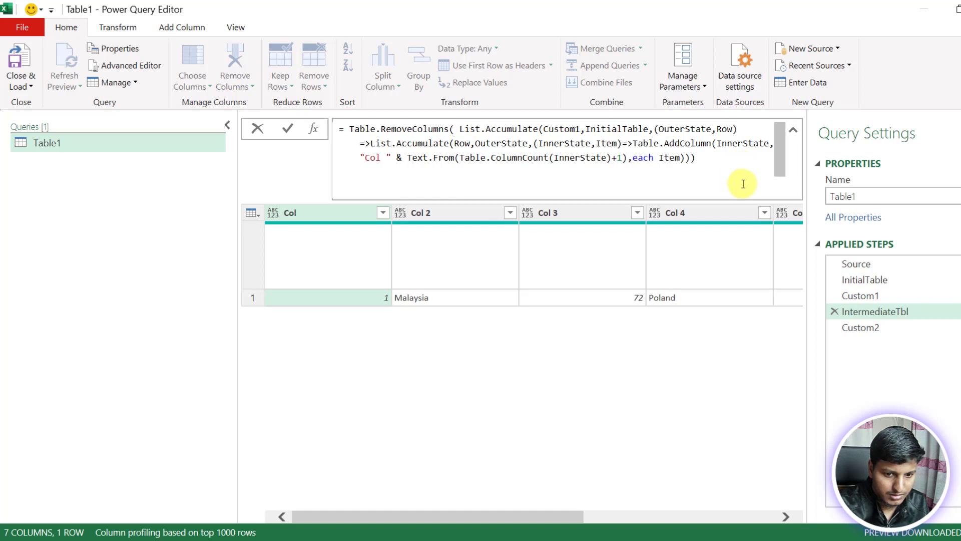
# - Complete the IntermediateTbl formula with {"Col"} as the columns to remove, apply it, and delete the redundant Custom2 step
pyautogui.click(717, 157)
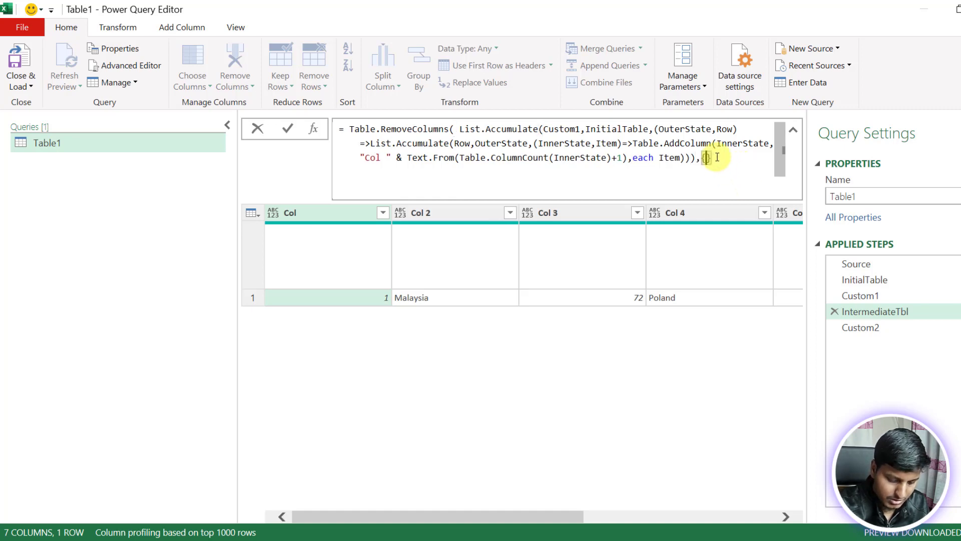
pyautogui.write(',{"Col"}')
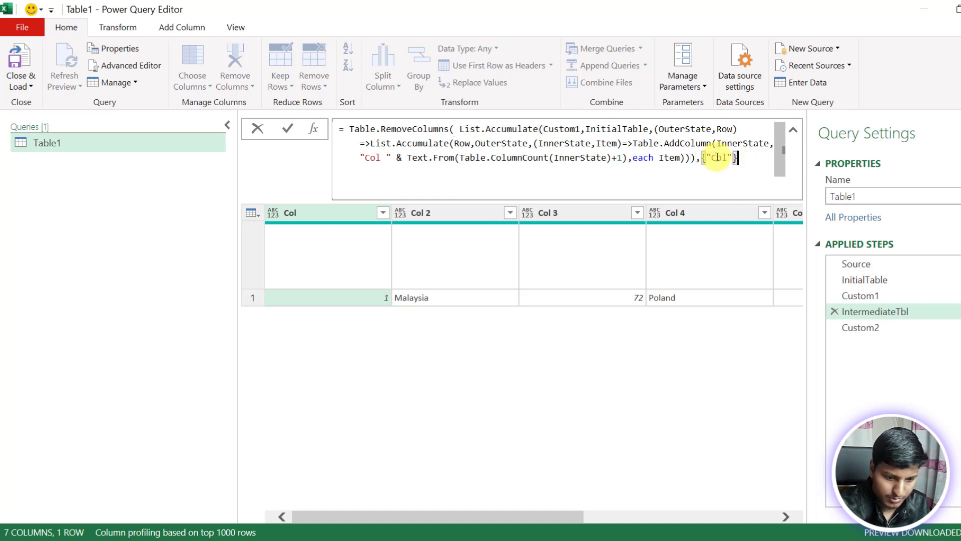
pyautogui.write(')')
pyautogui.press('Return')
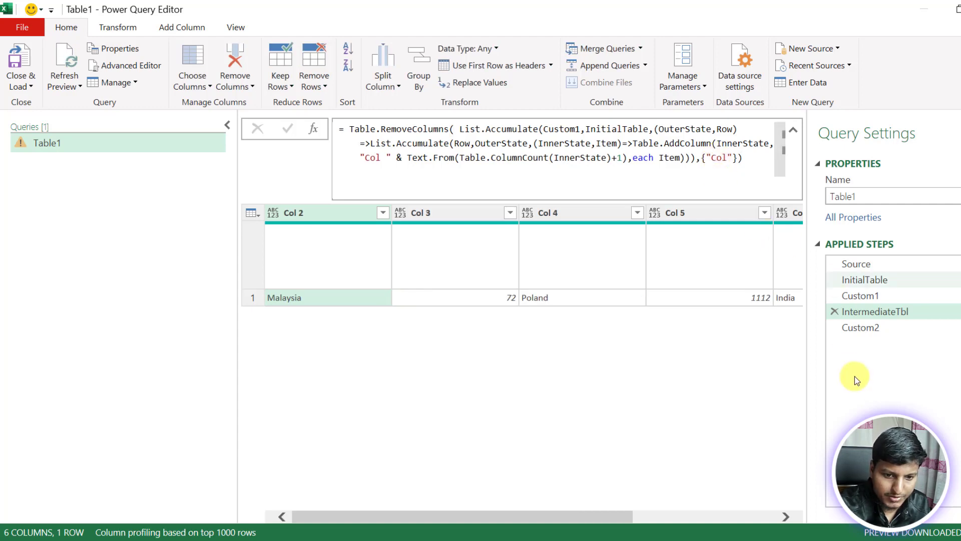
pyautogui.click(835, 328)
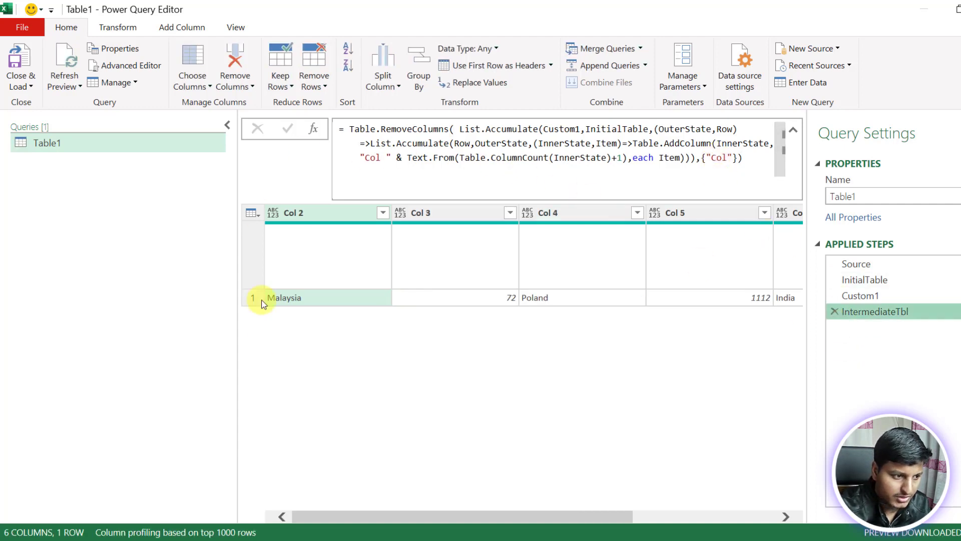
# - Try the formula List.Repeat(Table.ColumnNames(Source),2) in a new custom step, and delete that step
pyautogui.click(315, 130)
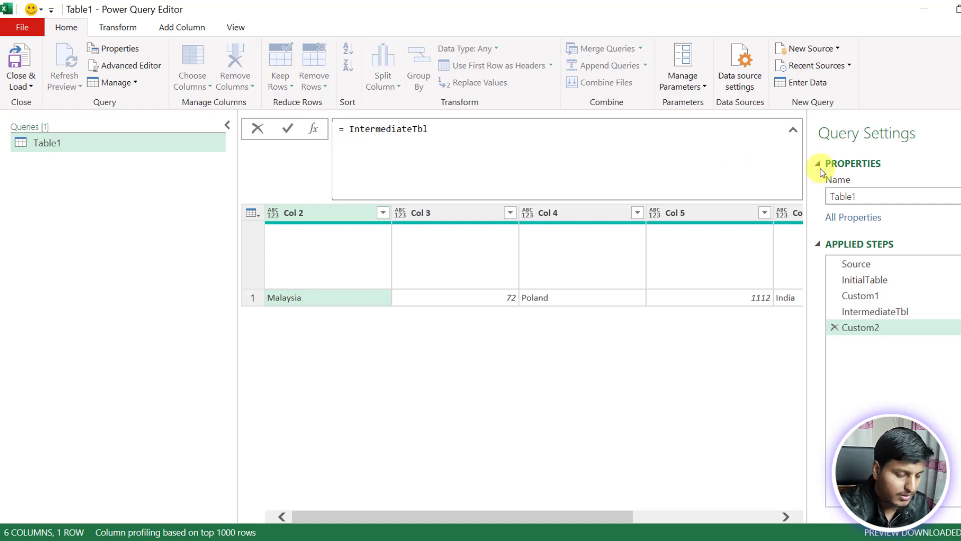
pyautogui.write('List.Repeat')
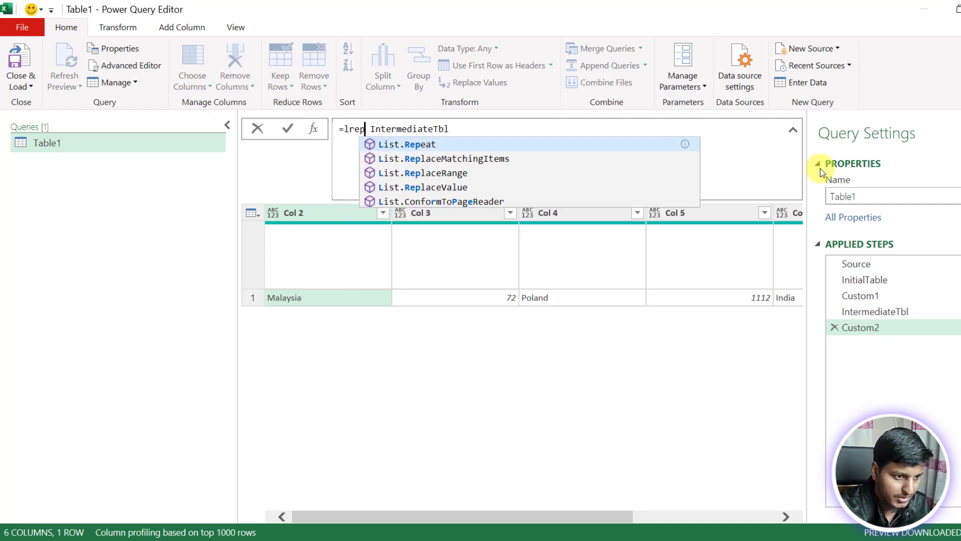
pyautogui.hotkey('shift', 'End')
pyautogui.hotkey('ctrl', 'x')
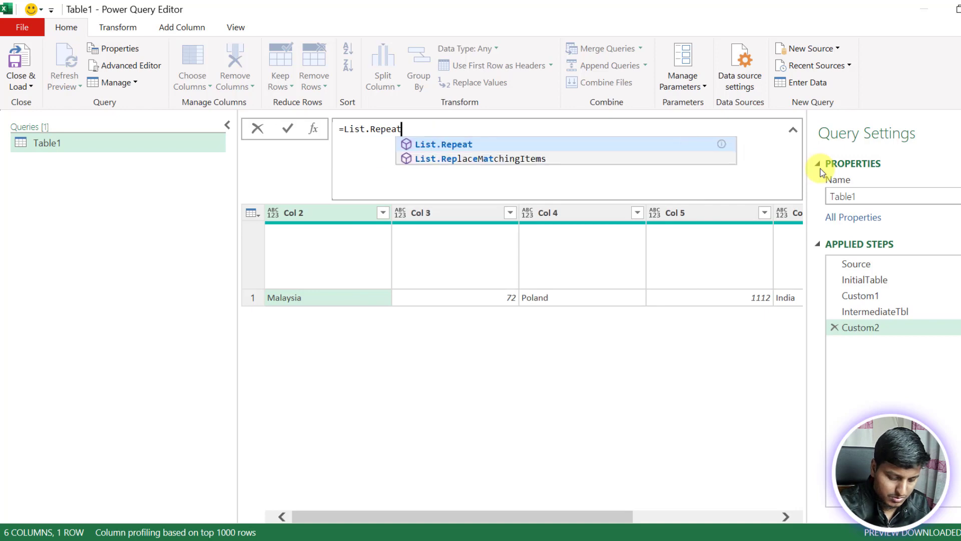
pyautogui.write('(')
pyautogui.write('TCN')
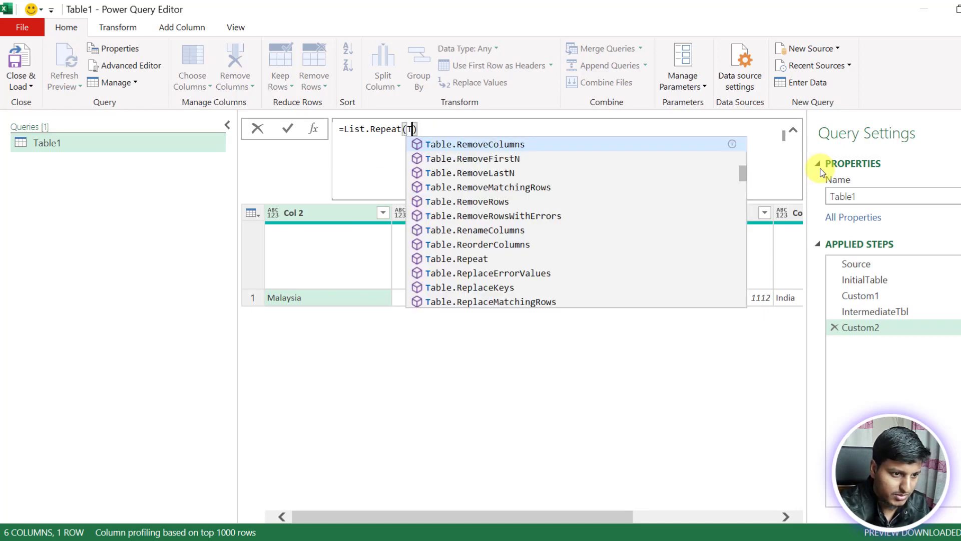
pyautogui.press('Tab')
pyautogui.write('(So')
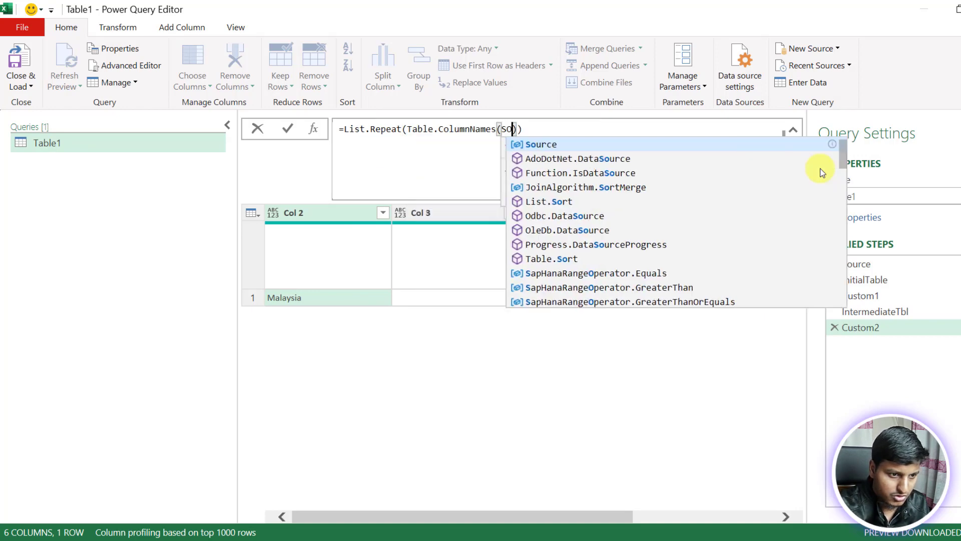
pyautogui.press('Tab')
pyautogui.write('))')
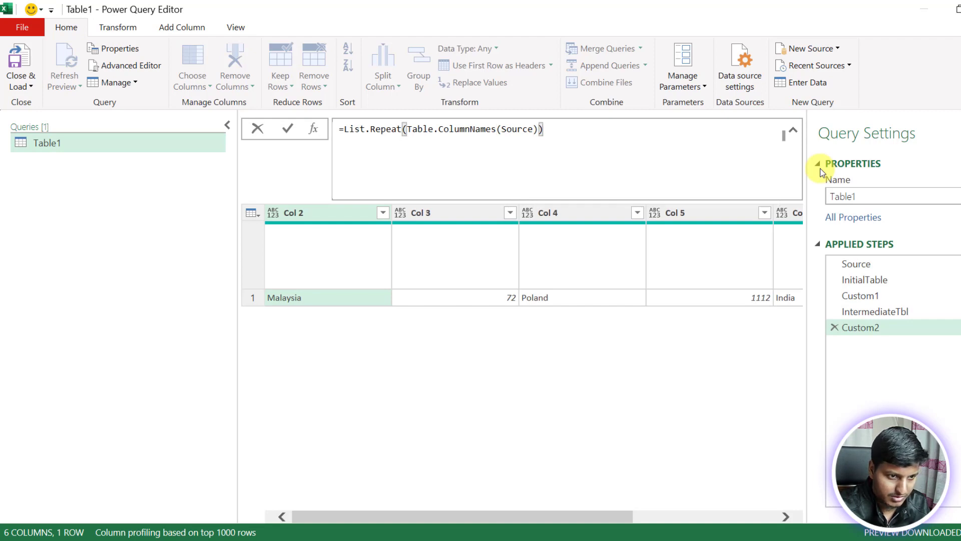
pyautogui.write(',2')
pyautogui.press('Return')
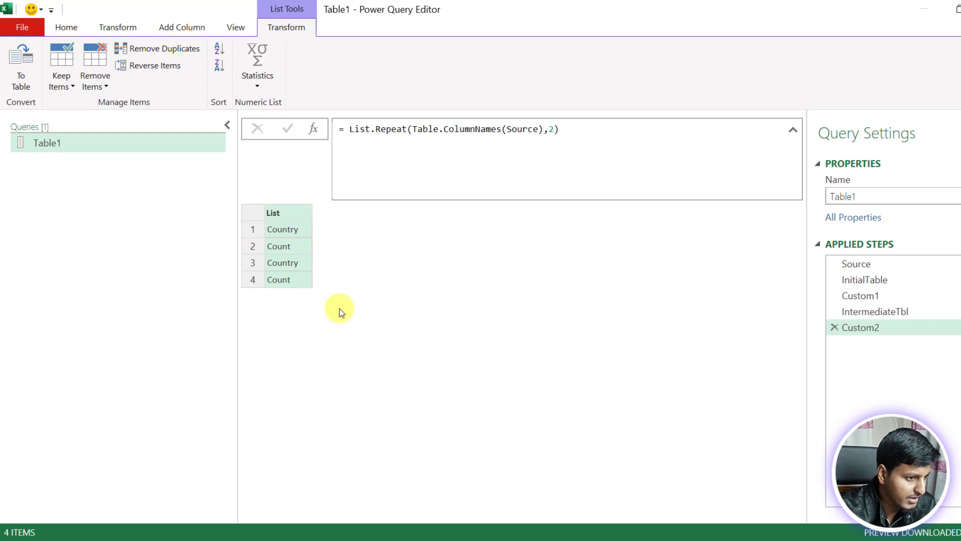
pyautogui.click(834, 328)
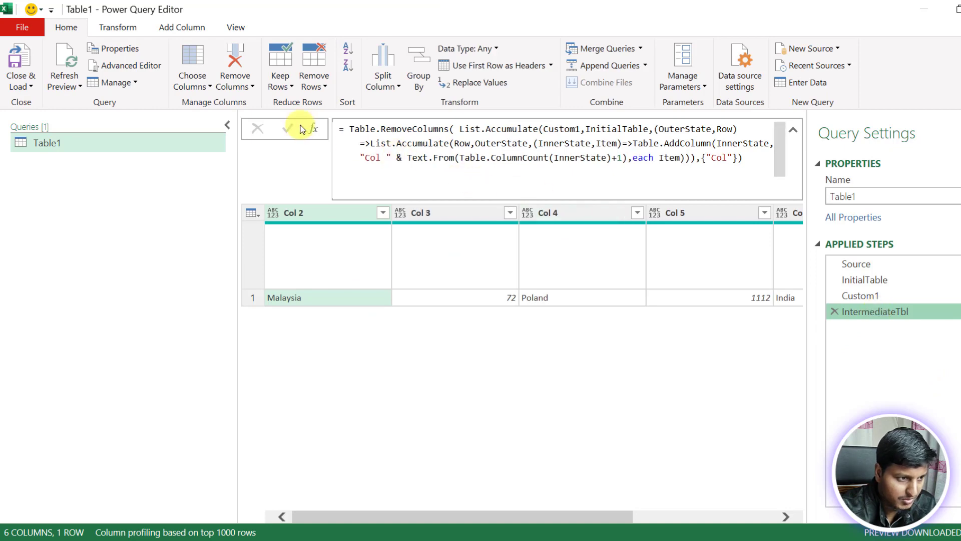
# - Add a custom step that lists the column names with Table.ColumnNames(IntermediateTbl)
pyautogui.click(313, 129)
pyautogui.click(344, 129)
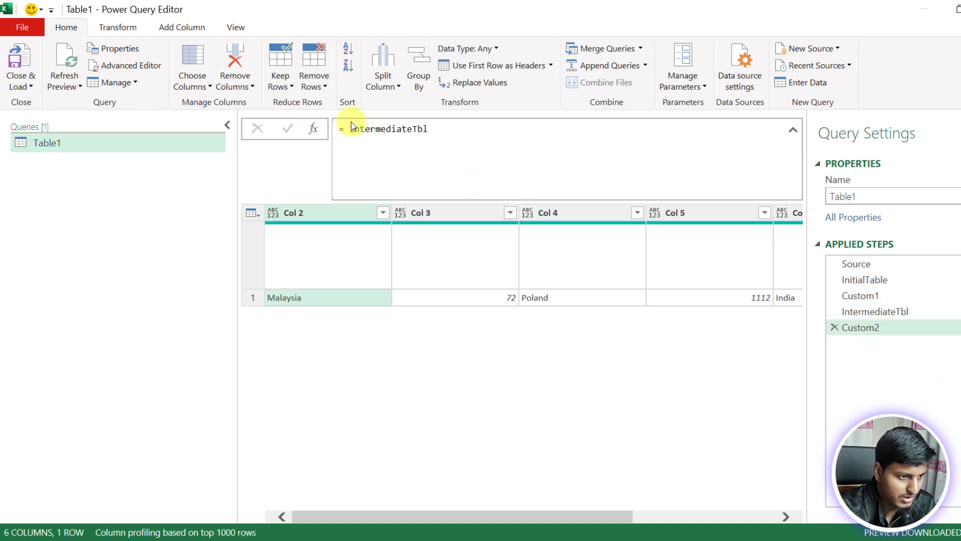
pyautogui.write('TCN')
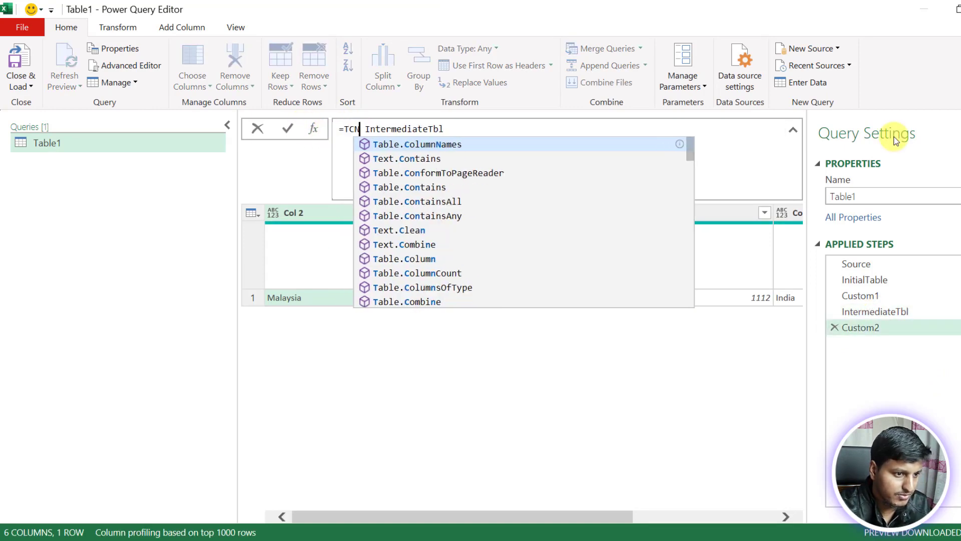
pyautogui.press('Tab')
pyautogui.write('(')
pyautogui.press('Delete')
pyautogui.press('End')
pyautogui.write(')')
pyautogui.press('Return')
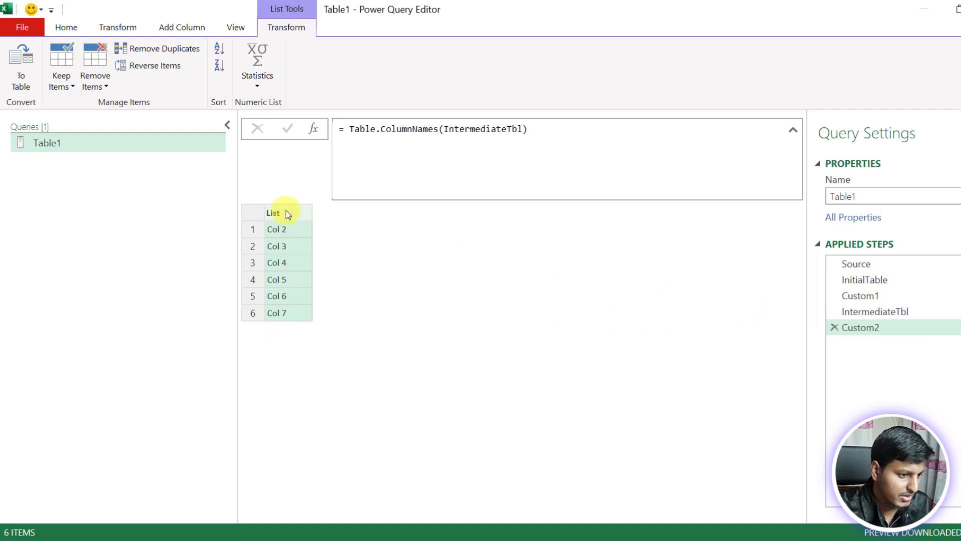
# - Wrap the column names formula in List.Split, using Table.ColumnCount(Source) as the page size, and apply it
pyautogui.click(345, 128)
pyautogui.write('L')
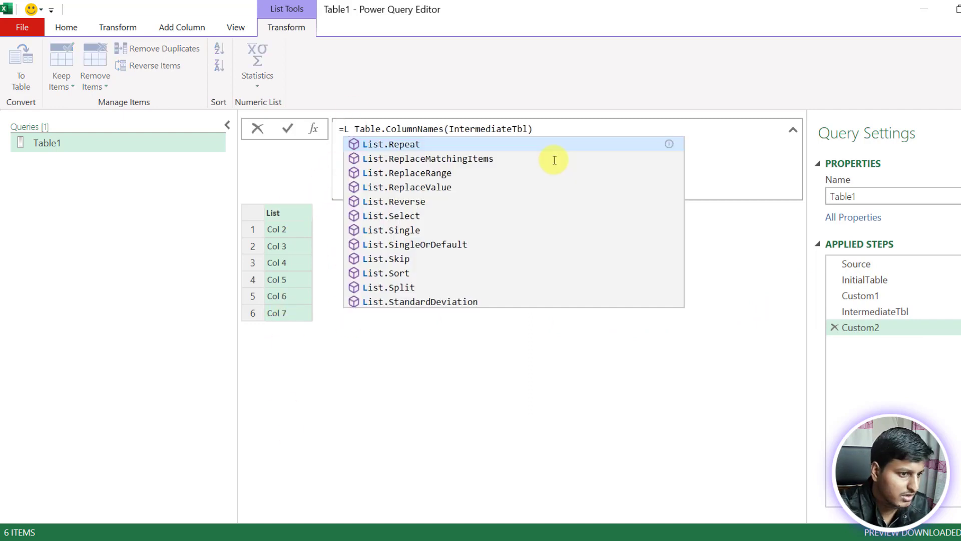
pyautogui.write('ist.Split(')
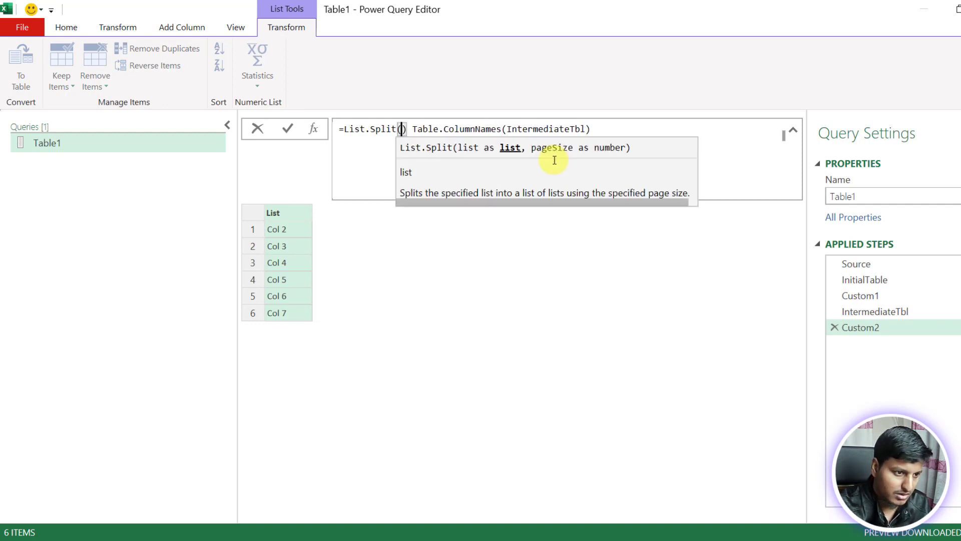
pyautogui.press('Delete')
pyautogui.write(',')
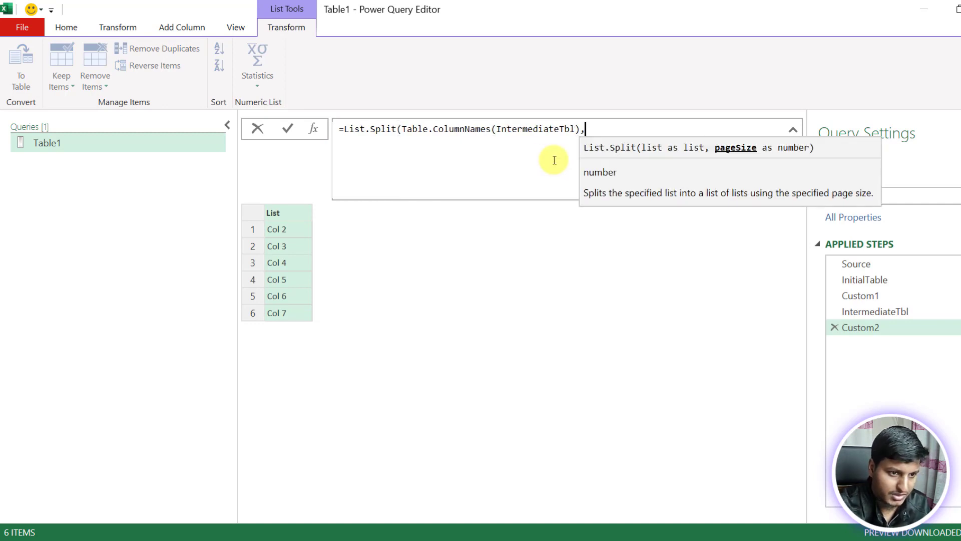
pyautogui.write('T')
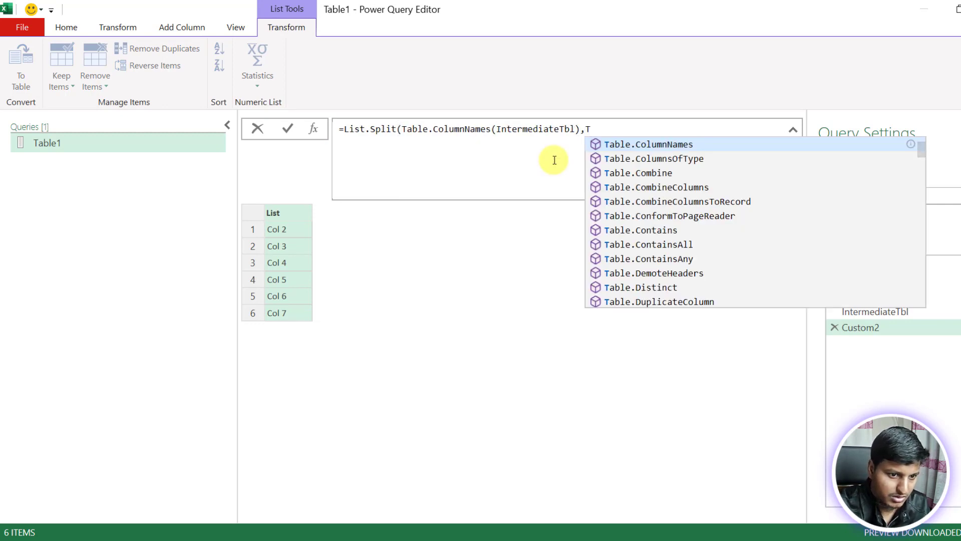
pyautogui.write('able.ColumnCount(So')
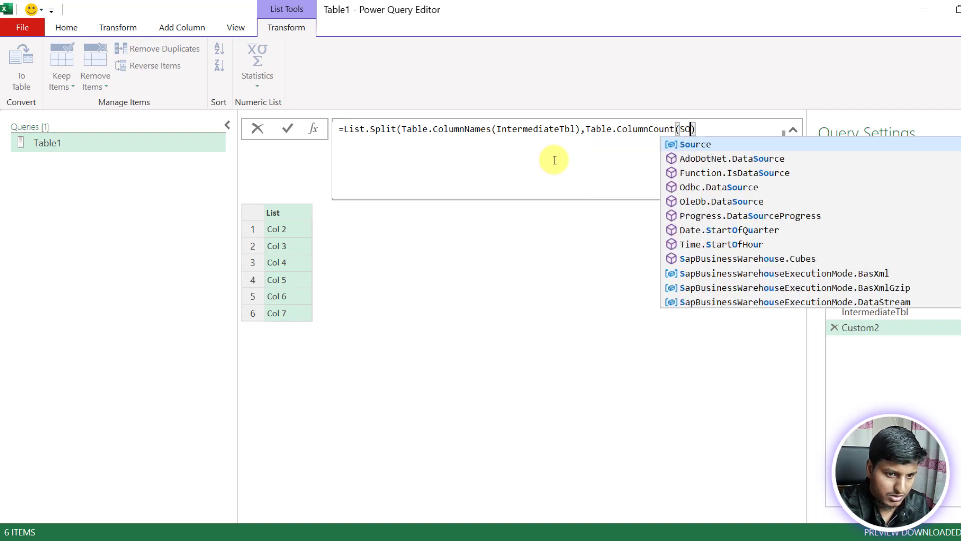
pyautogui.press('Tab')
pyautogui.write(')')
pyautogui.press('Return')
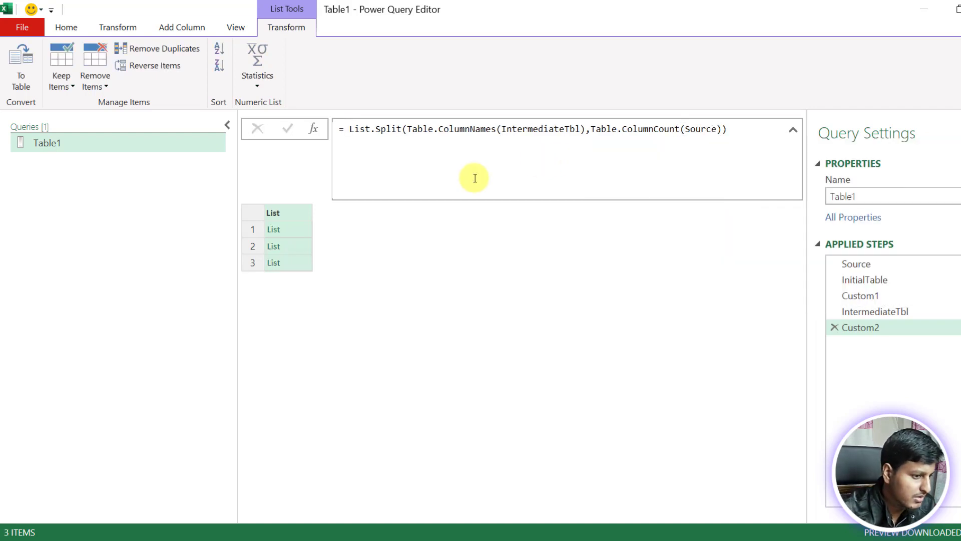
# - Examine the column names inside each of the nested lists produced by List.Split
pyautogui.click(308, 233)
pyautogui.press('Down')
pyautogui.press('Down')
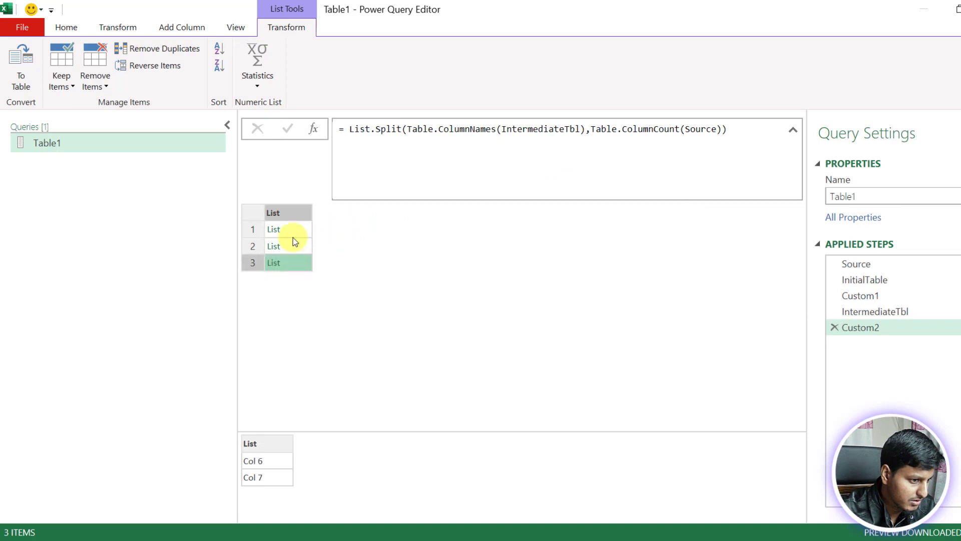
pyautogui.click(293, 234)
pyautogui.click(305, 250)
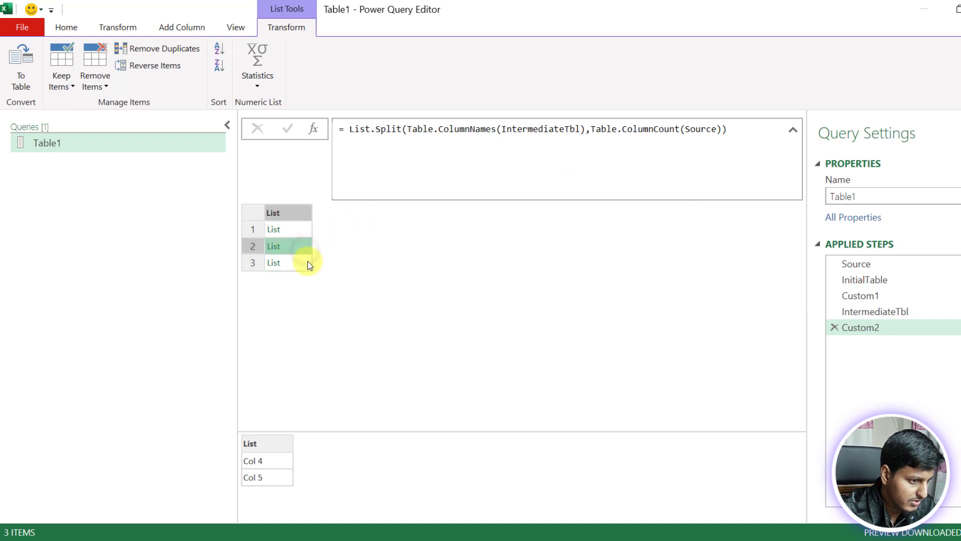
pyautogui.click(300, 262)
pyautogui.click(301, 233)
# - Wrap the whole List.Split expression in a List.PositionS call and apply the formula
pyautogui.click(489, 173)
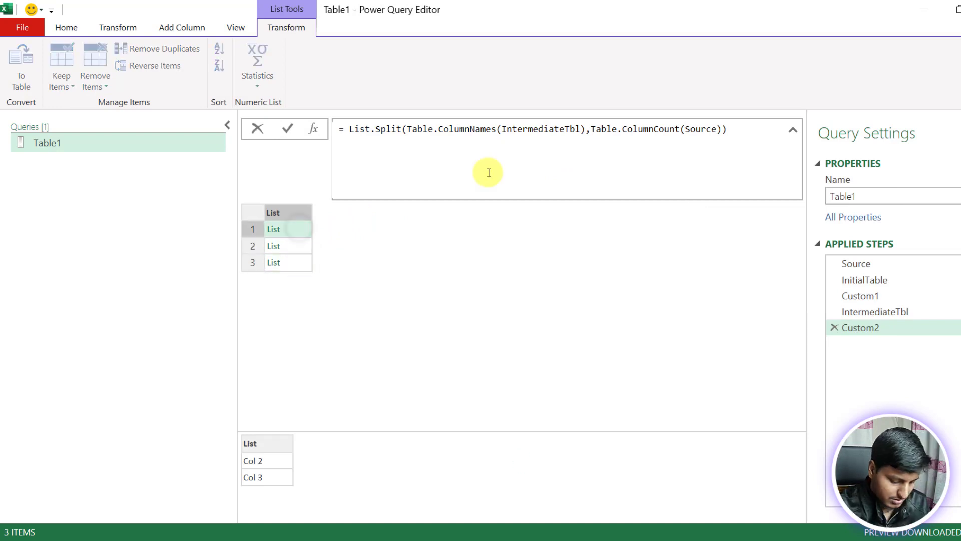
pyautogui.press('Home')
pyautogui.press('Right')
pyautogui.write('List.PositionS(')
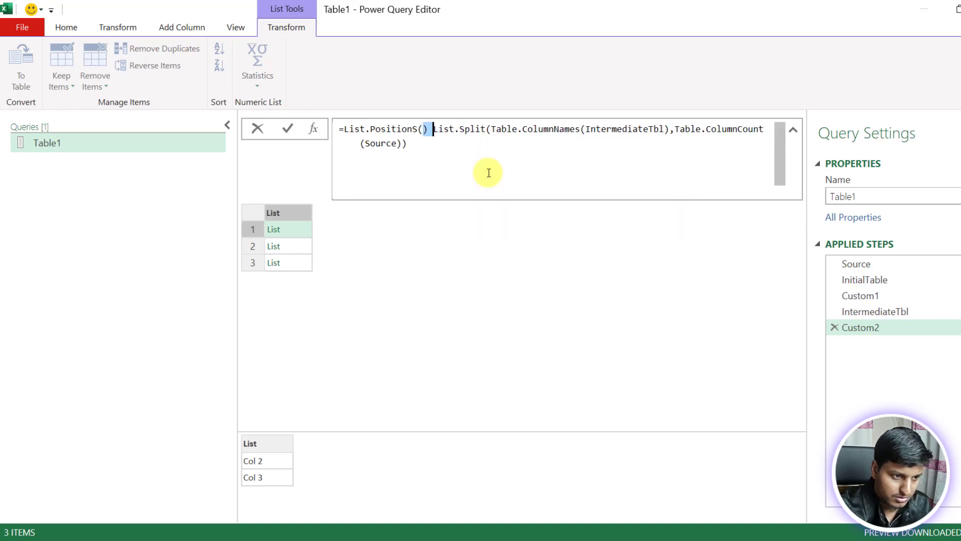
pyautogui.press('Delete')
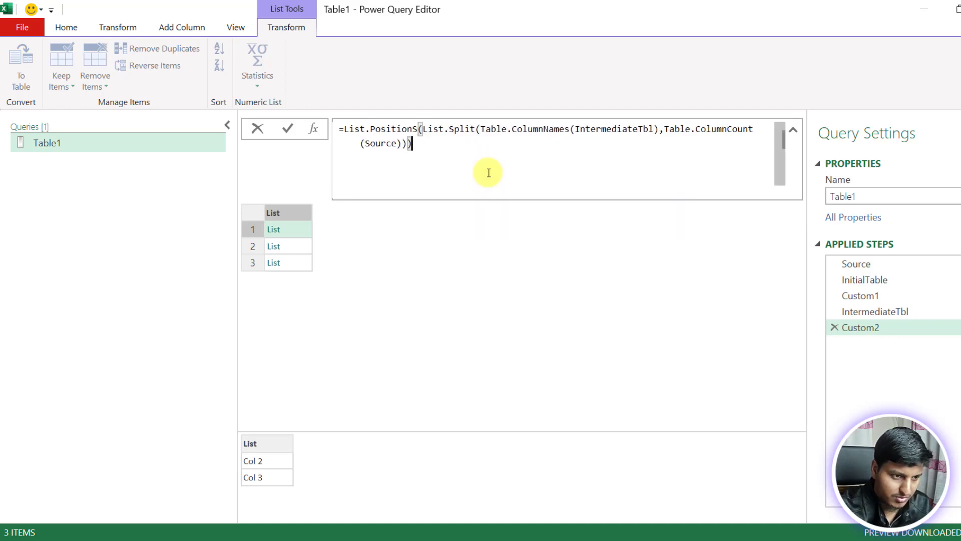
pyautogui.press('Return')
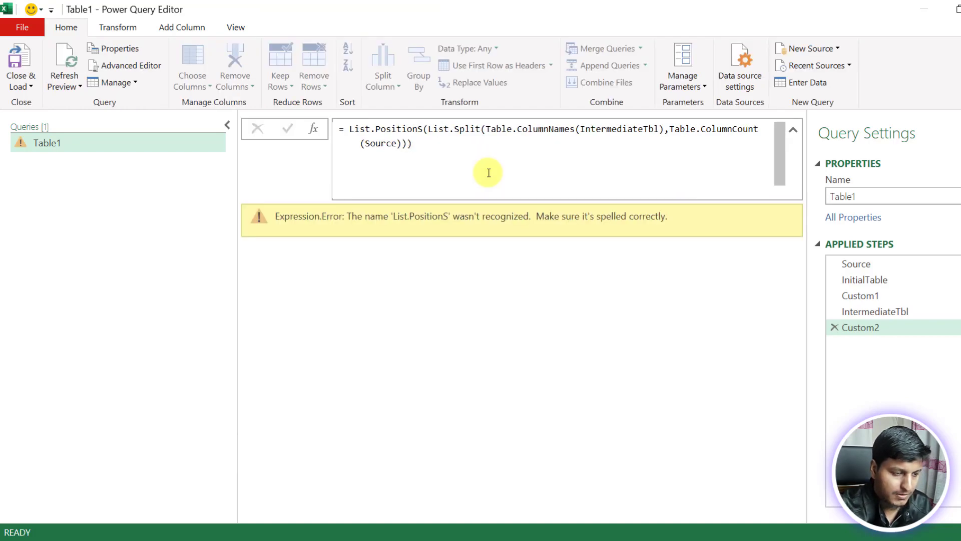
# - Correct the outer function name to List.Positions and apply the formula
pyautogui.click(406, 145)
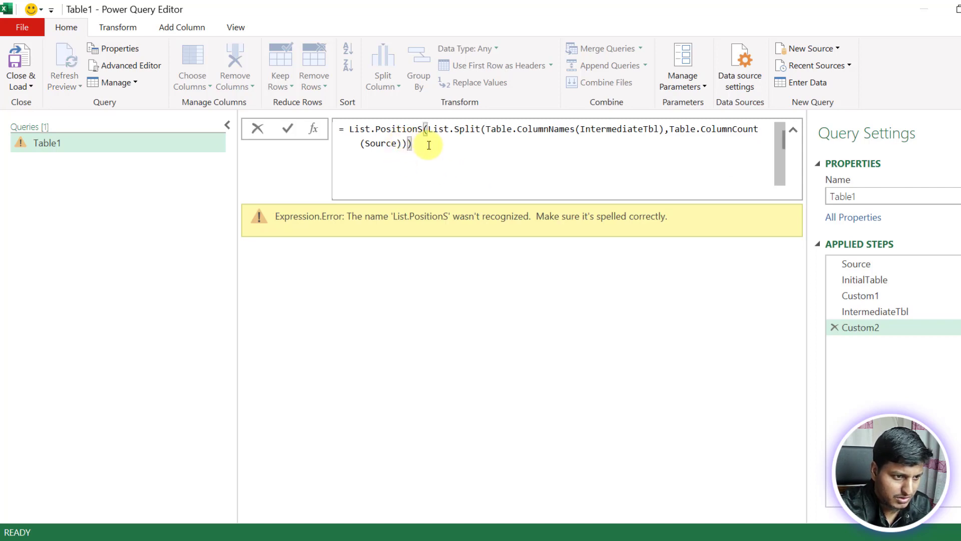
pyautogui.click(423, 132)
pyautogui.press('BackSpace')
pyautogui.write('s')
pyautogui.press('Down')
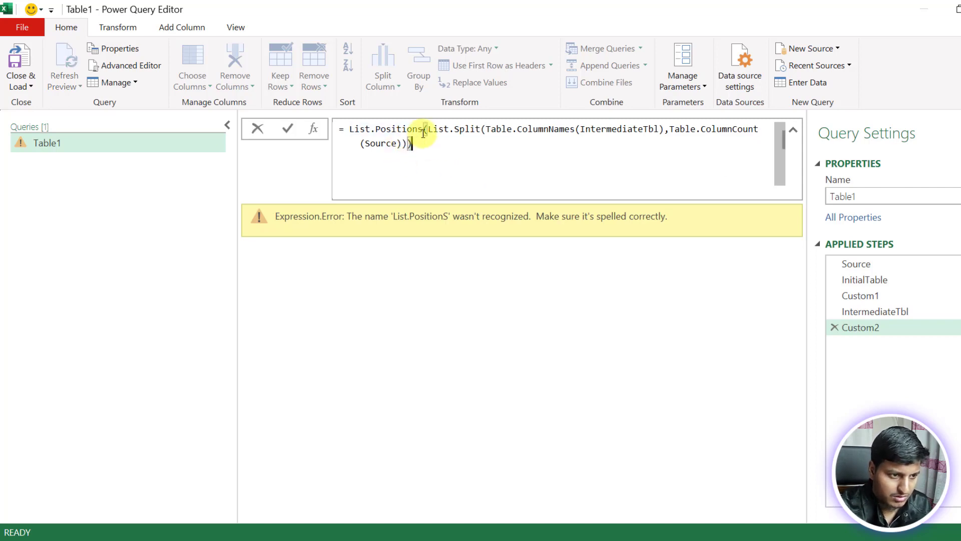
pyautogui.press('Return')
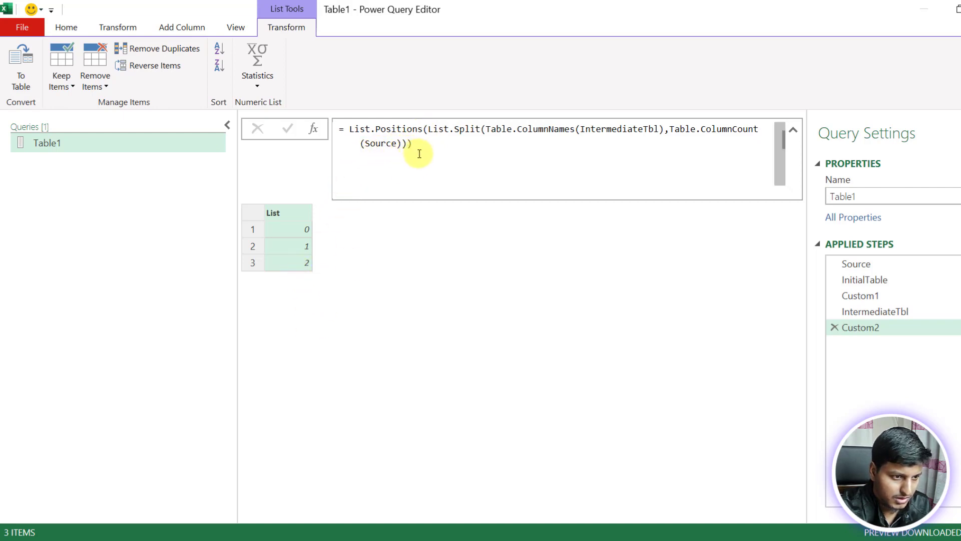
# - Replace the whole Custom2 formula with Table.RowCount(Source) and apply it
pyautogui.click(463, 148)
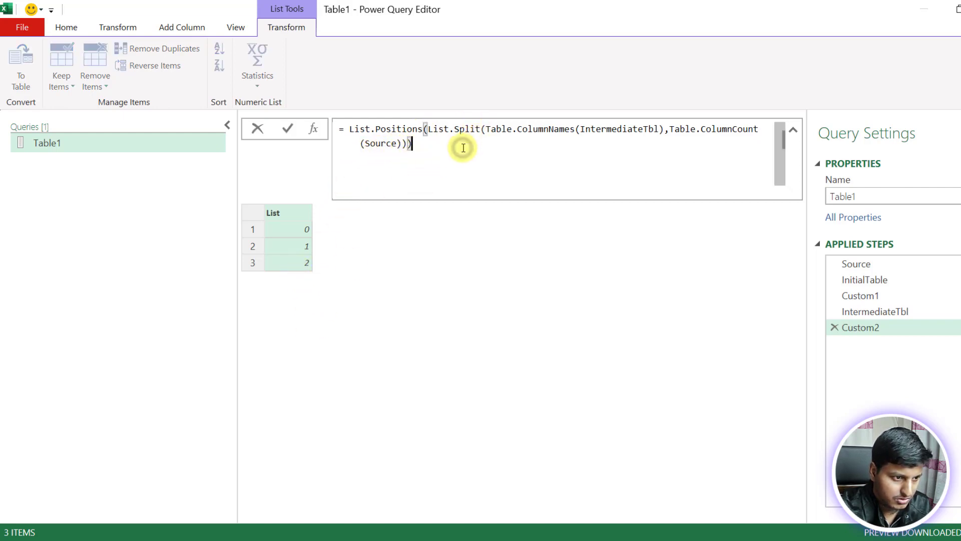
pyautogui.moveTo(463, 148); pyautogui.dragTo(349, 130)
pyautogui.press('BackSpace')
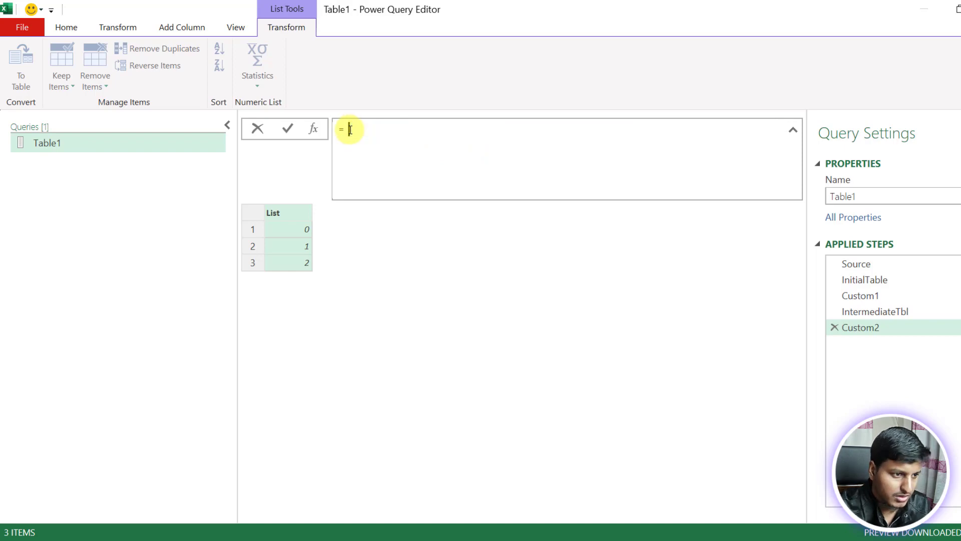
pyautogui.write('ROW')
pyautogui.press('Tab')
pyautogui.write('(')
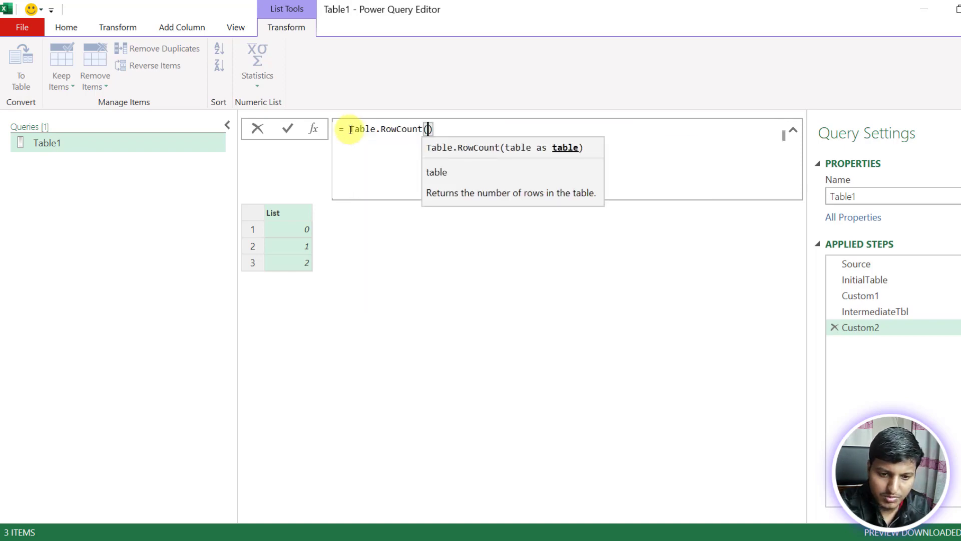
pyautogui.write('Sou')
pyautogui.press('Tab')
pyautogui.press('Return')
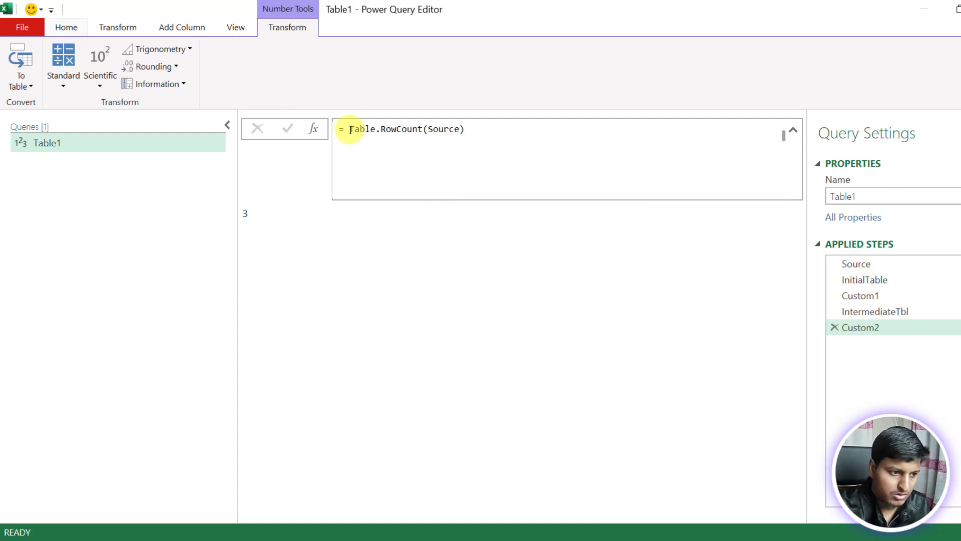
# - Turn the row count formula into the zero-based list {0..Table.RowCount(Source)-1} and apply it
pyautogui.click(345, 129)
pyautogui.write('{')
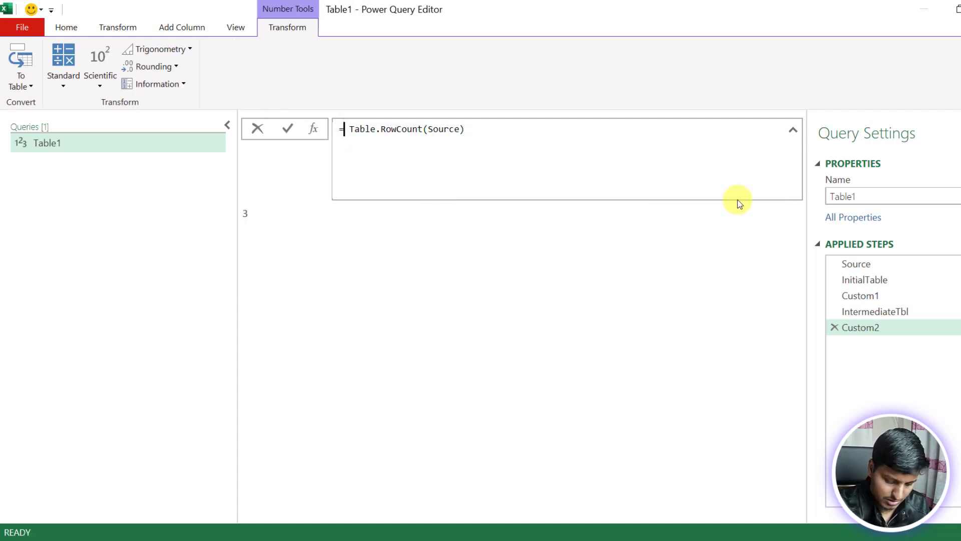
pyautogui.write('0..')
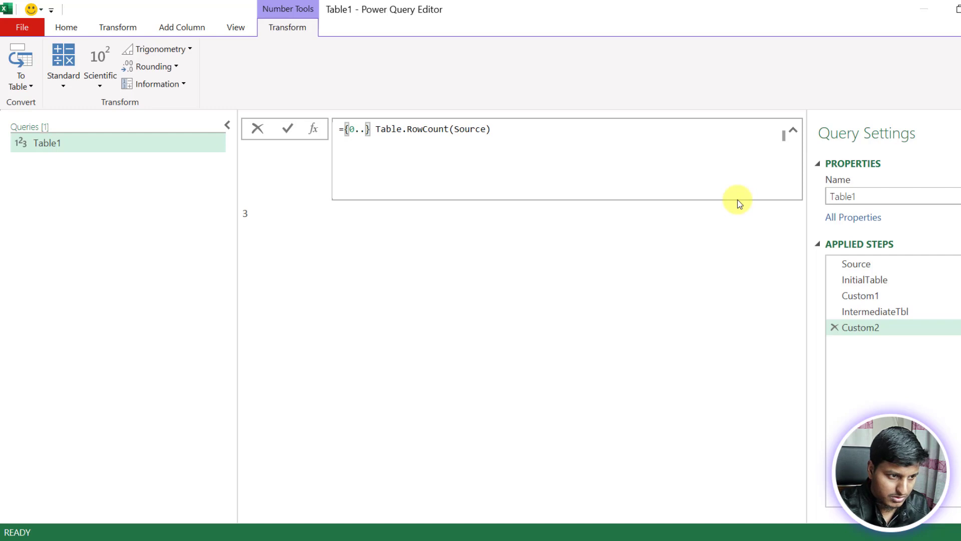
pyautogui.press('Delete')
pyautogui.press('Delete')
pyautogui.press('End')
pyautogui.write('-1}')
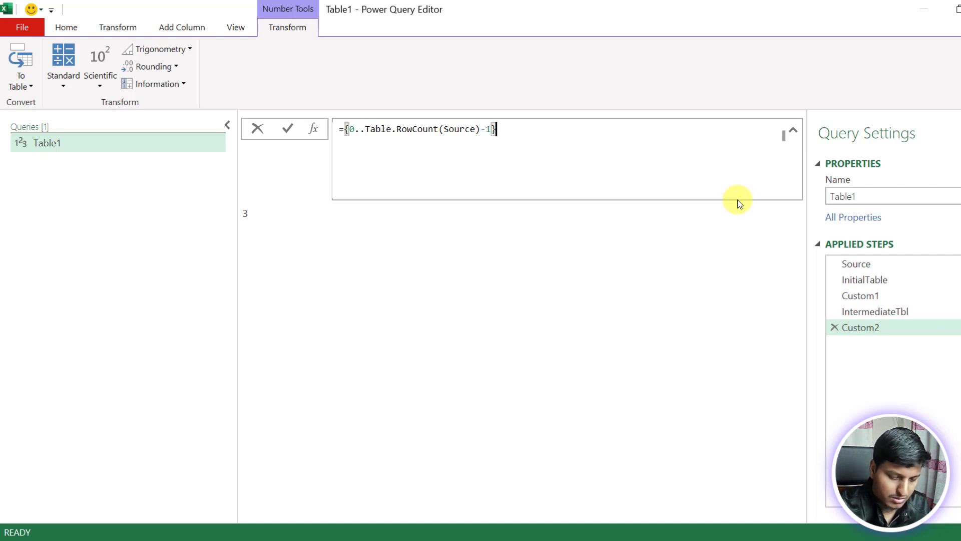
pyautogui.press('Return')
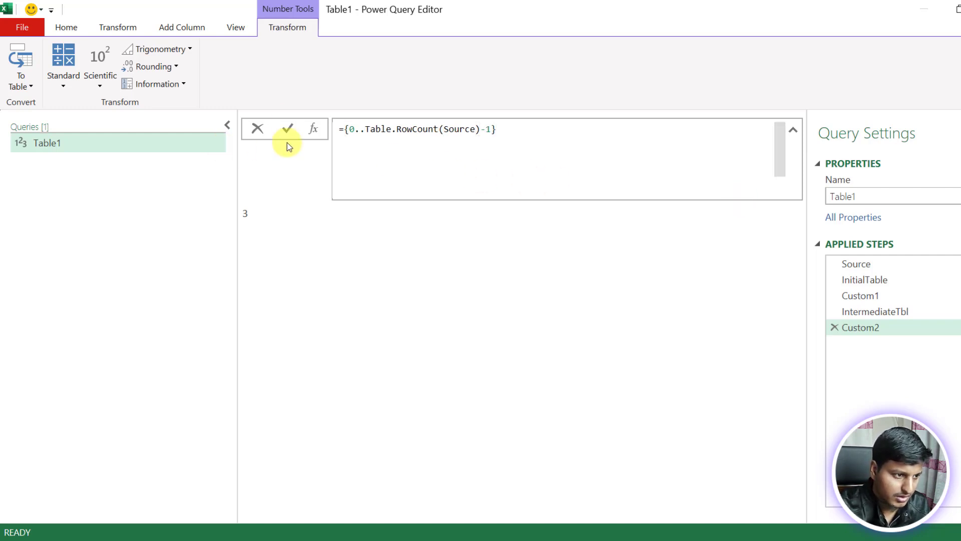
pyautogui.click(287, 129)
# - Wrap the number list in List.Transform, with each Table.ColumnNames(Source) as its transformation
pyautogui.click(344, 129)
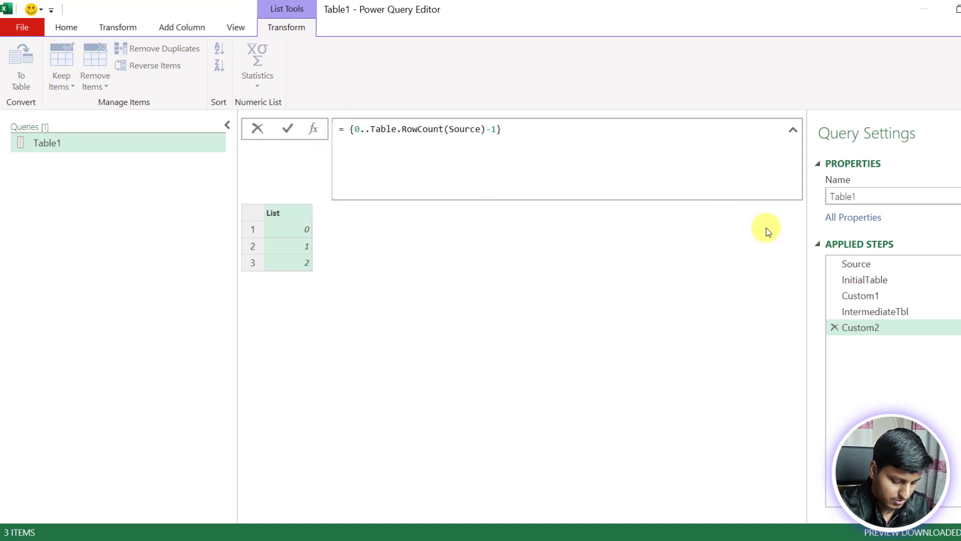
pyautogui.write('LTR')
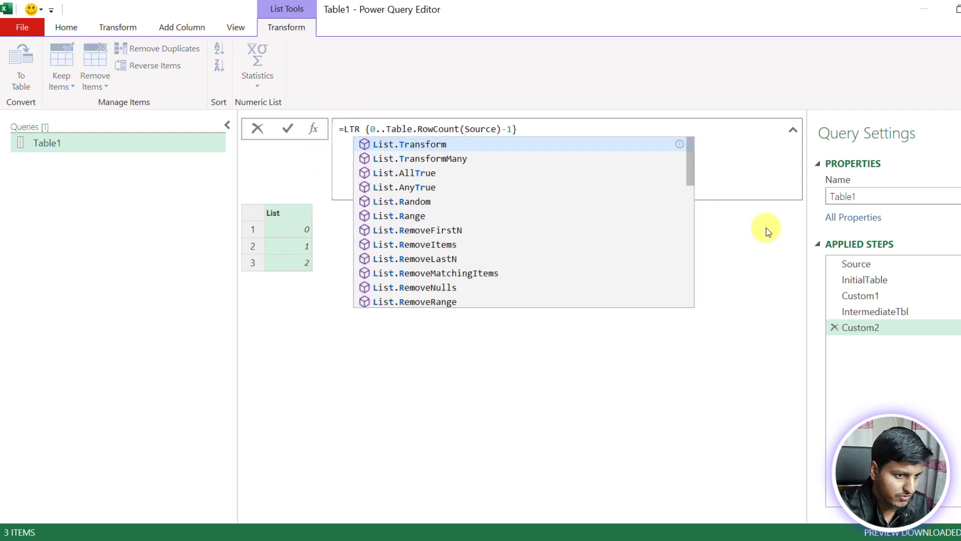
pyautogui.press('Tab')
pyautogui.write('(')
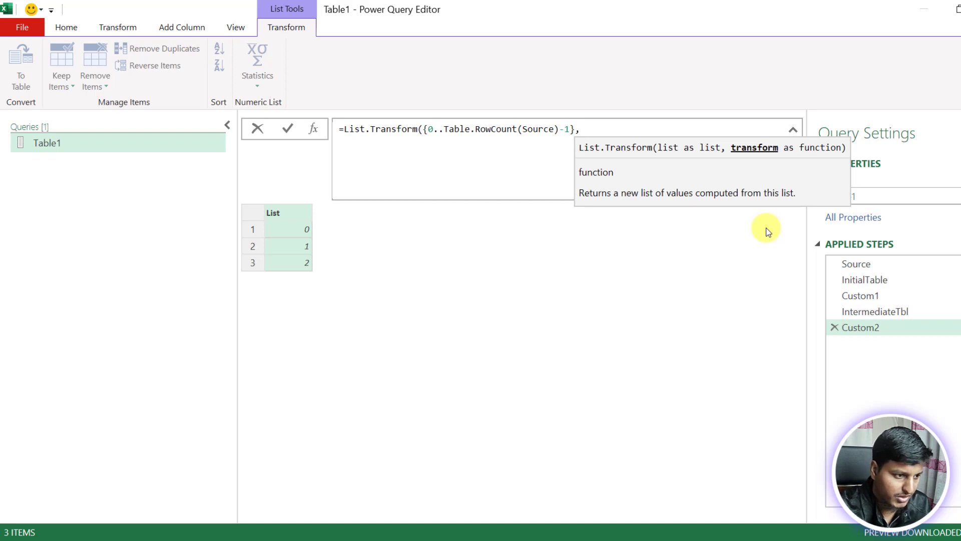
pyautogui.write('each')
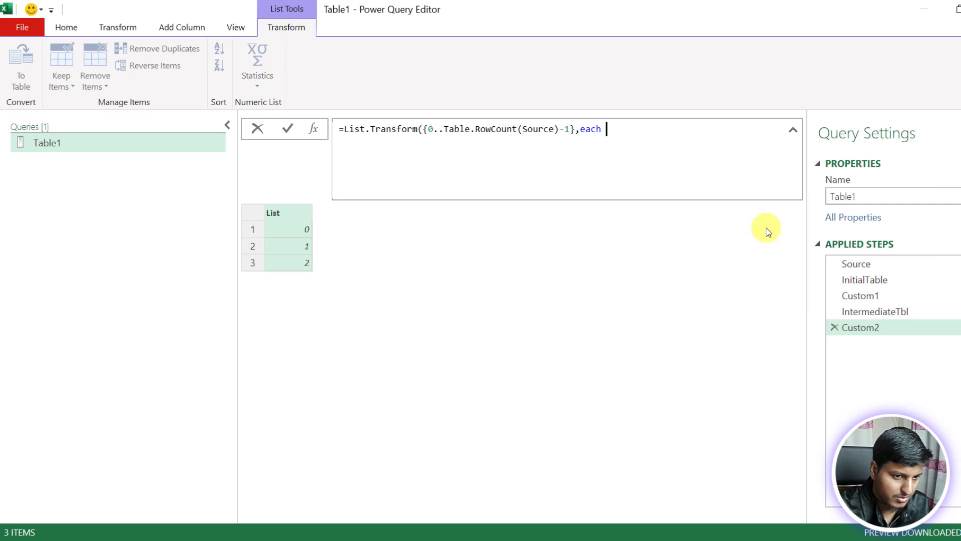
pyautogui.write(' t')
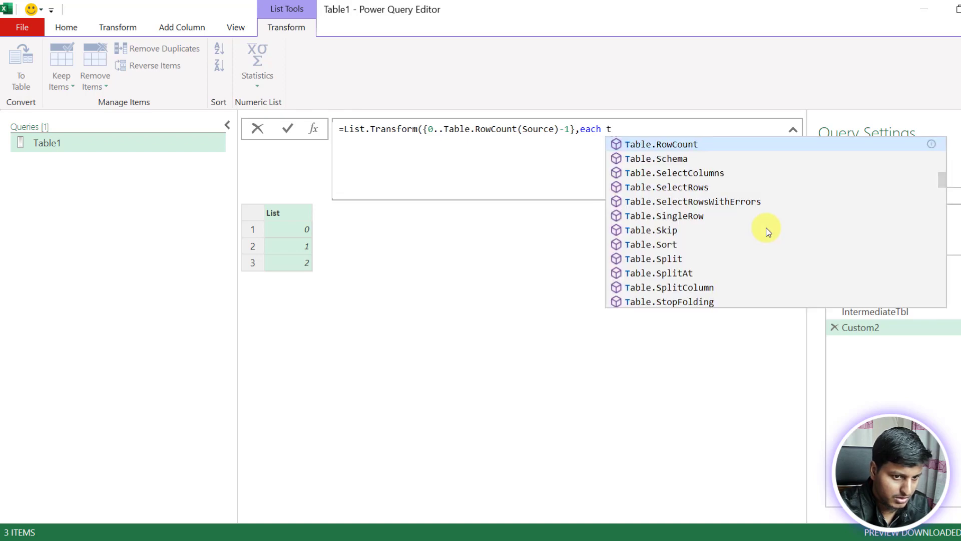
pyautogui.write('cna')
pyautogui.press('Tab')
pyautogui.write('(S')
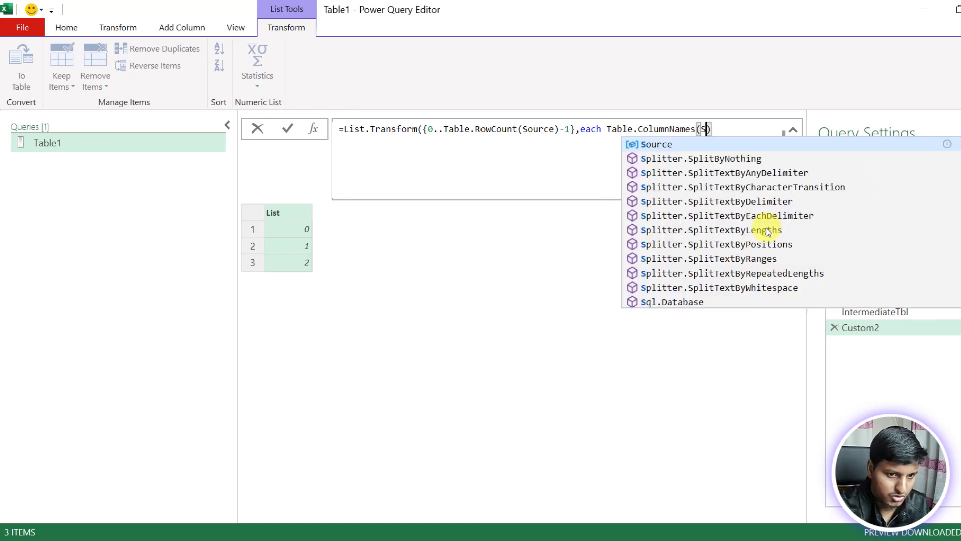
pyautogui.write('our')
pyautogui.press('Tab')
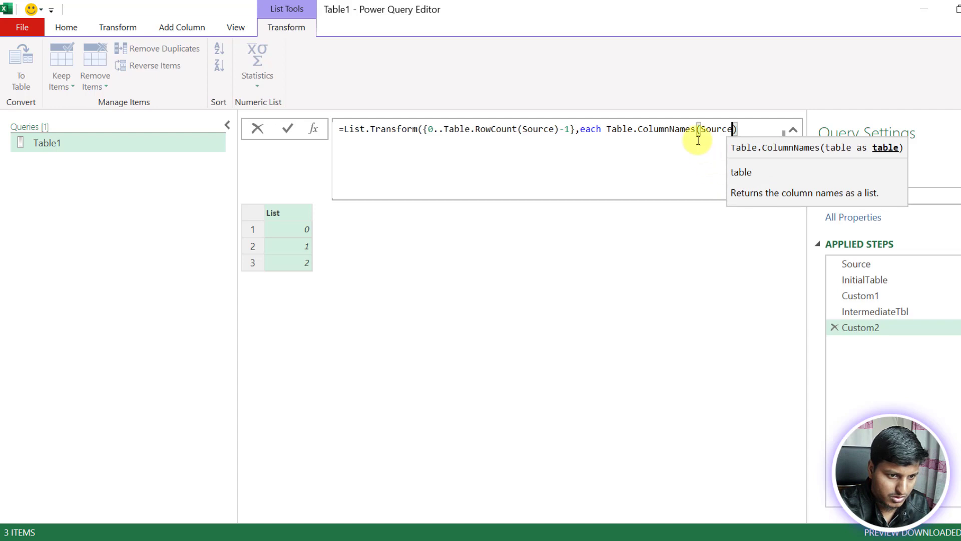
# - Make Table.ColumnNames(Source) the list argument of a second, nested List.Transform
pyautogui.click(608, 127)
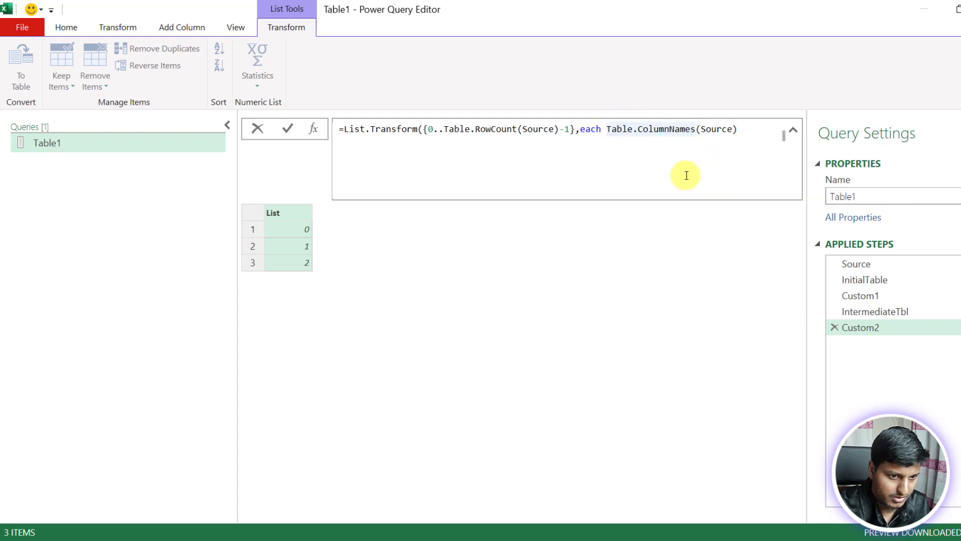
pyautogui.write('list')
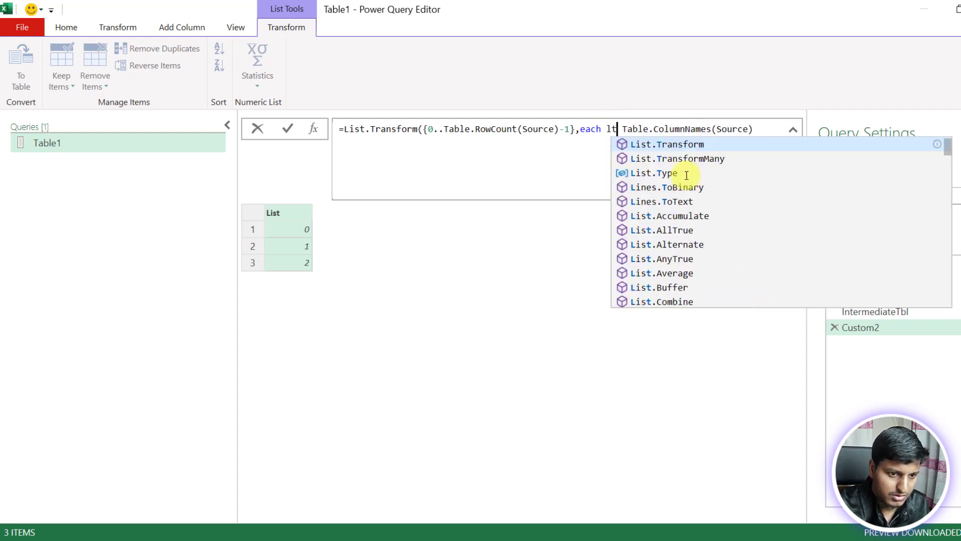
pyautogui.press('Tab')
pyautogui.write('(')
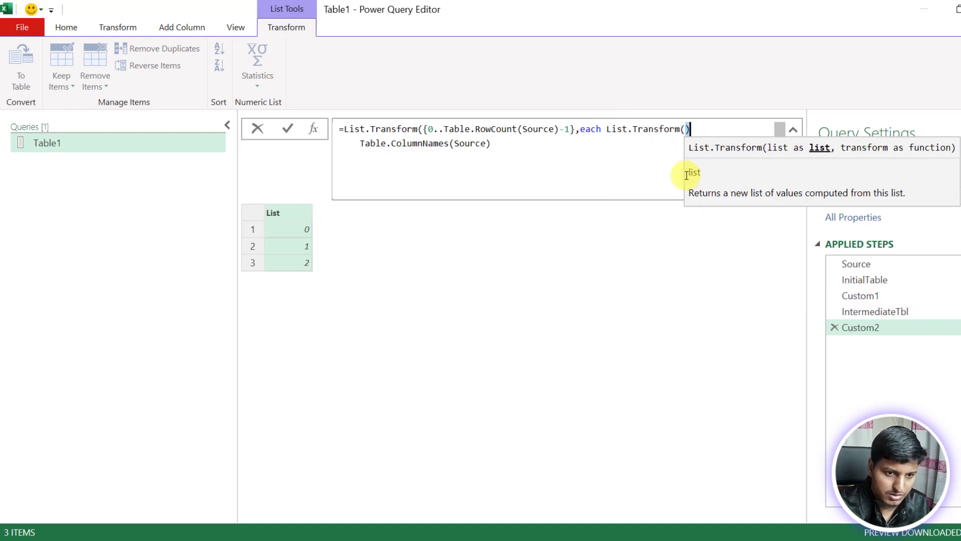
pyautogui.press('Delete')
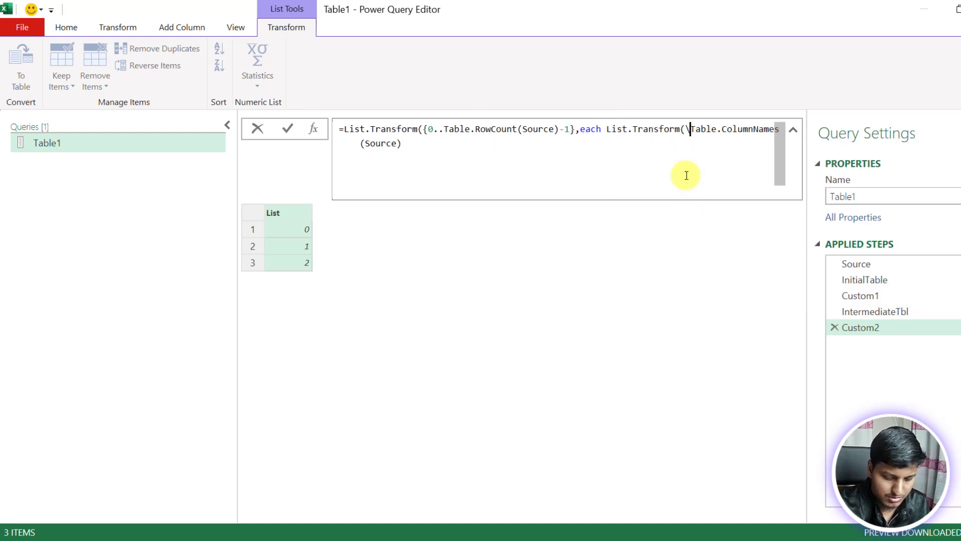
pyautogui.press('BackSpace')
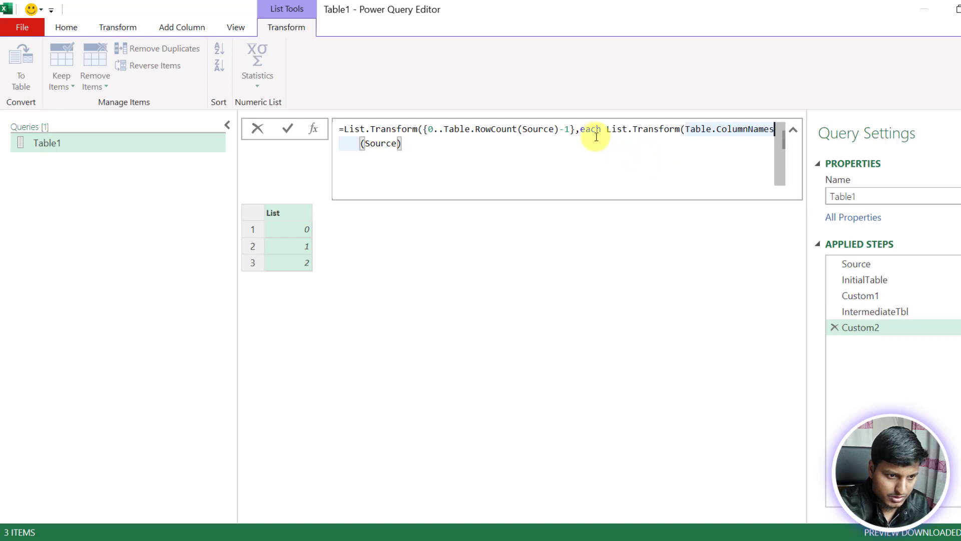
# - Replace the outer each keyword with the function parameter (Index)=>
pyautogui.doubleClick(590, 130)
pyautogui.write('Index=>')
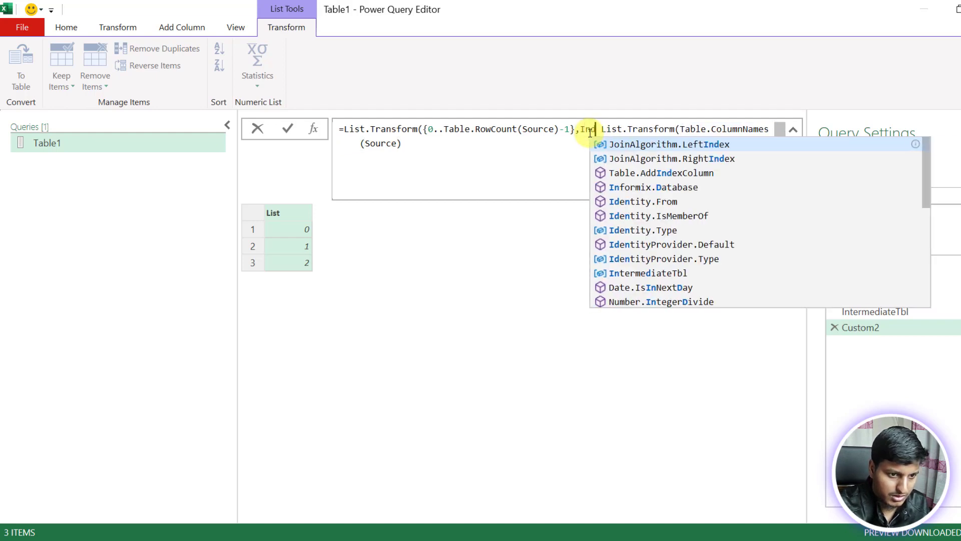
pyautogui.click(580, 130)
pyautogui.write('(')
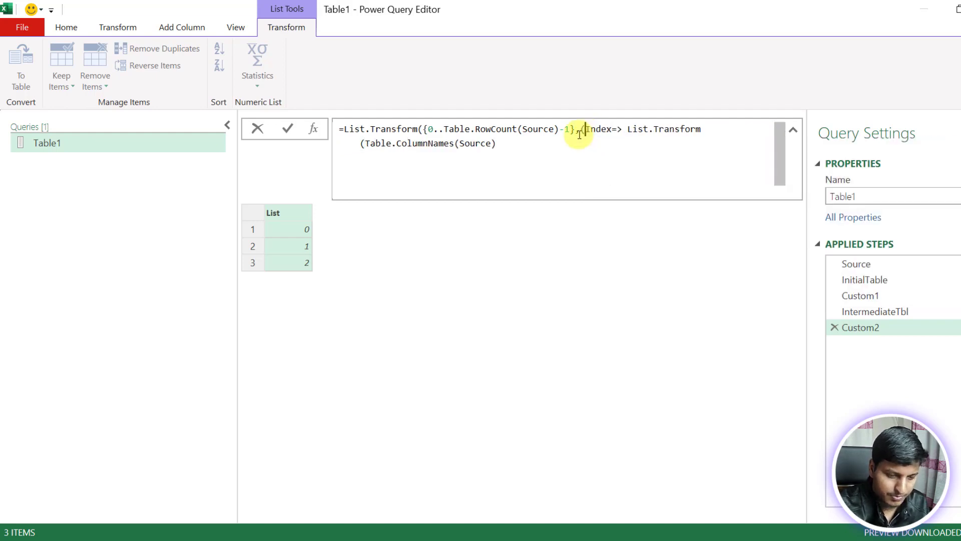
pyautogui.write(')')
# - Complete the inner List.Transform with each _ & " " & Index+1, close both calls and apply the formula
pyautogui.hotkey('ctrl', 'End')
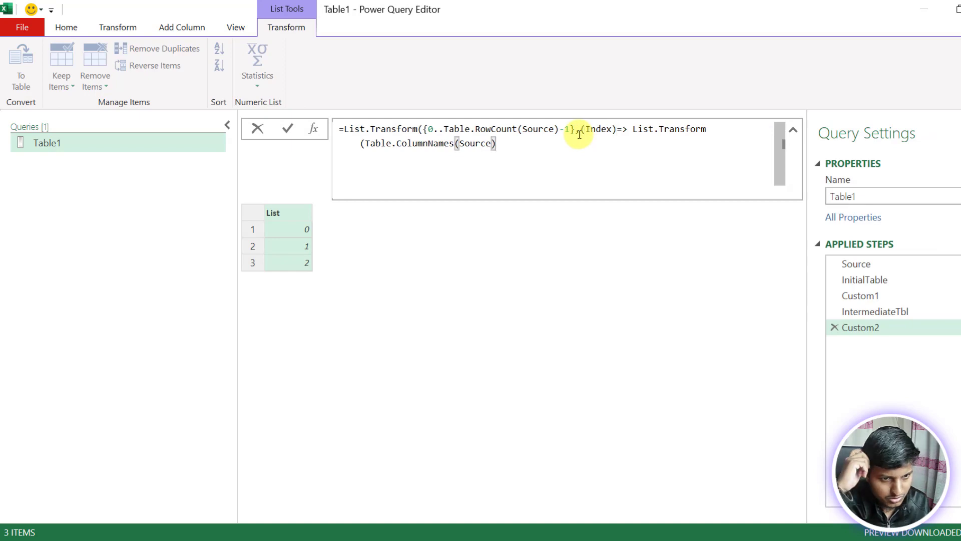
pyautogui.write(',')
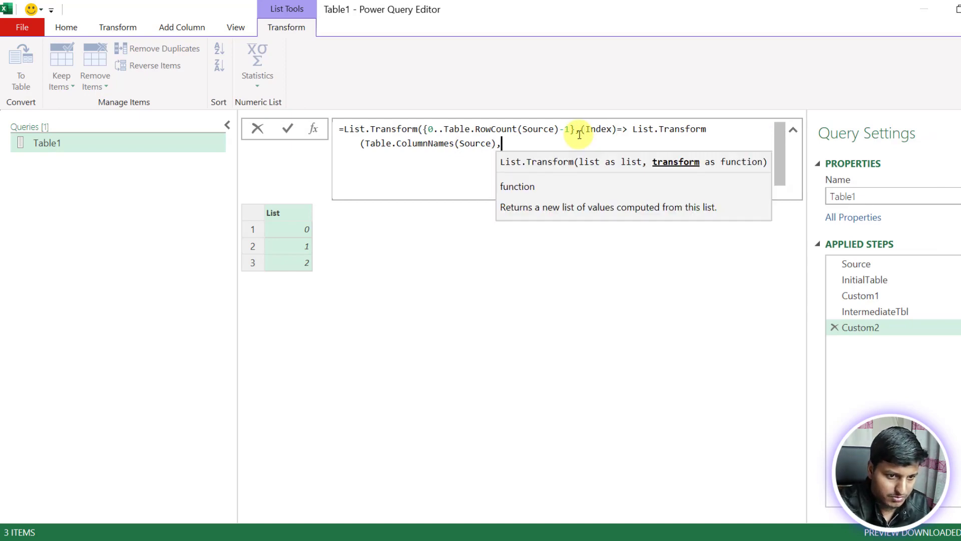
pyautogui.write('each _ &')
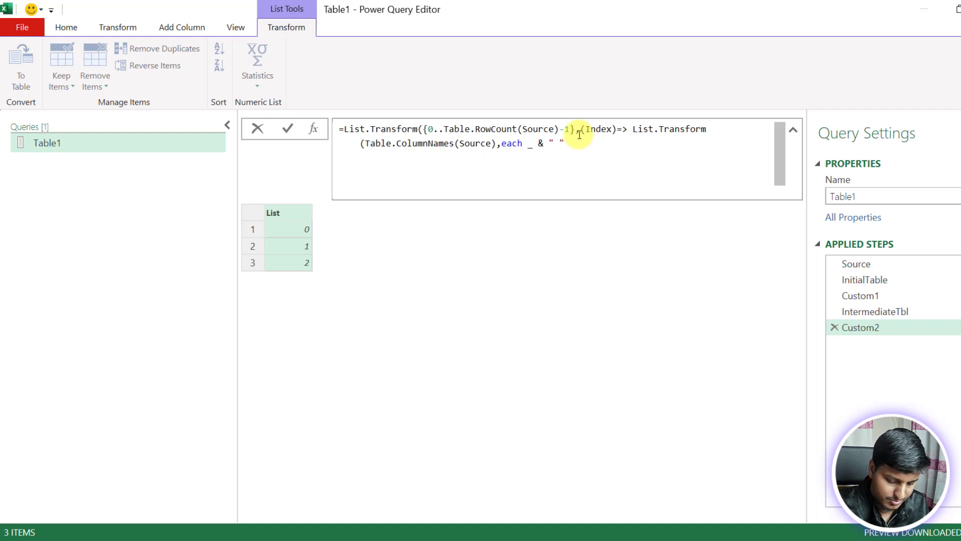
pyautogui.write('Index+1))')
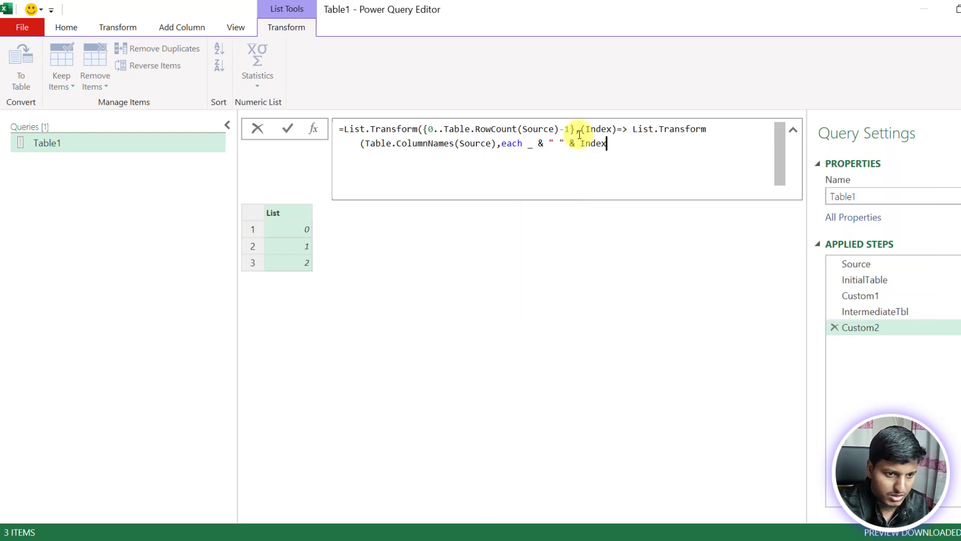
pyautogui.press('Return')
# - Convert Index+1 to text with Text.From, apply the formula and check the column names in the nested lists
pyautogui.write('Text.From')
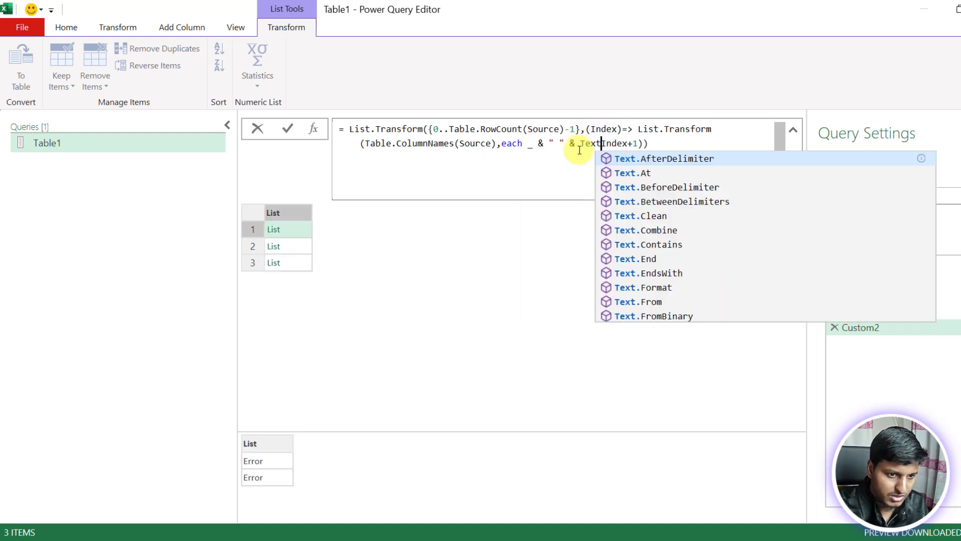
pyautogui.press('Escape')
pyautogui.write('(')
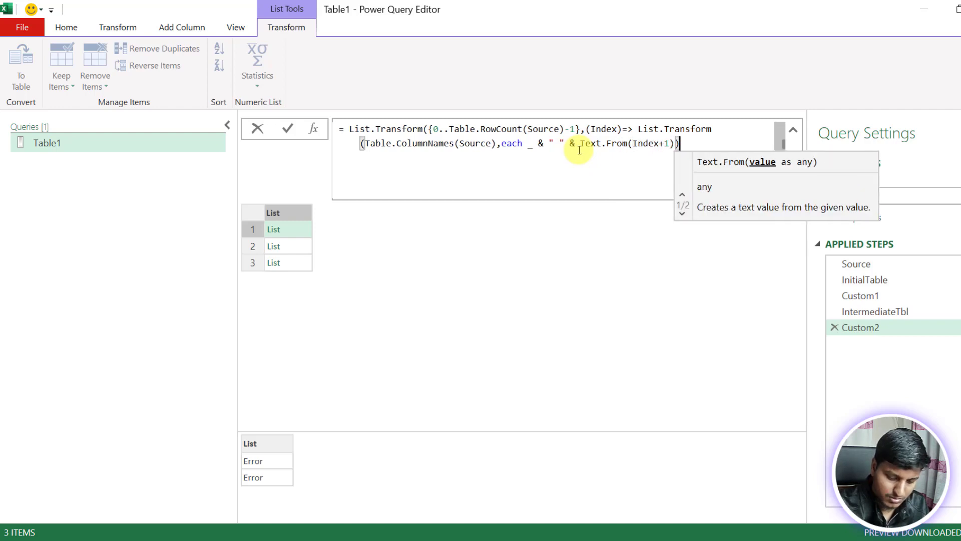
pyautogui.press('End')
pyautogui.write(')')
pyautogui.press('Return')
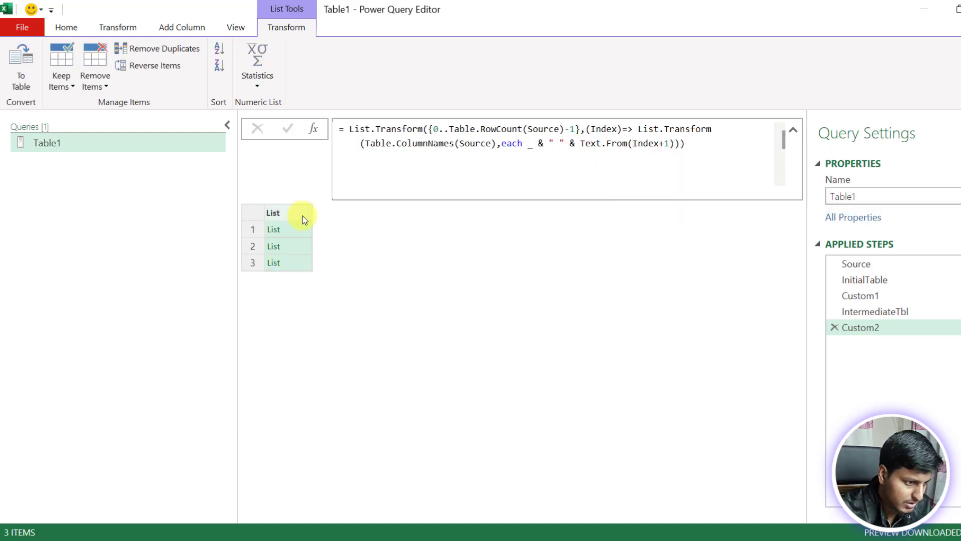
pyautogui.click(299, 234)
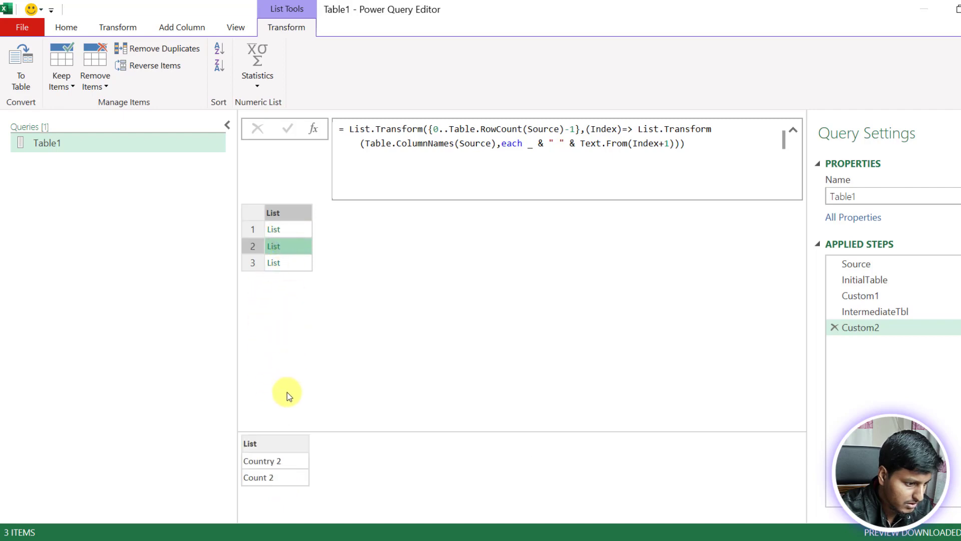
pyautogui.click(296, 269)
# - Wrap the whole nested List.Transform formula in List.Union and apply it to flatten the numbered names into one list
pyautogui.click(344, 127)
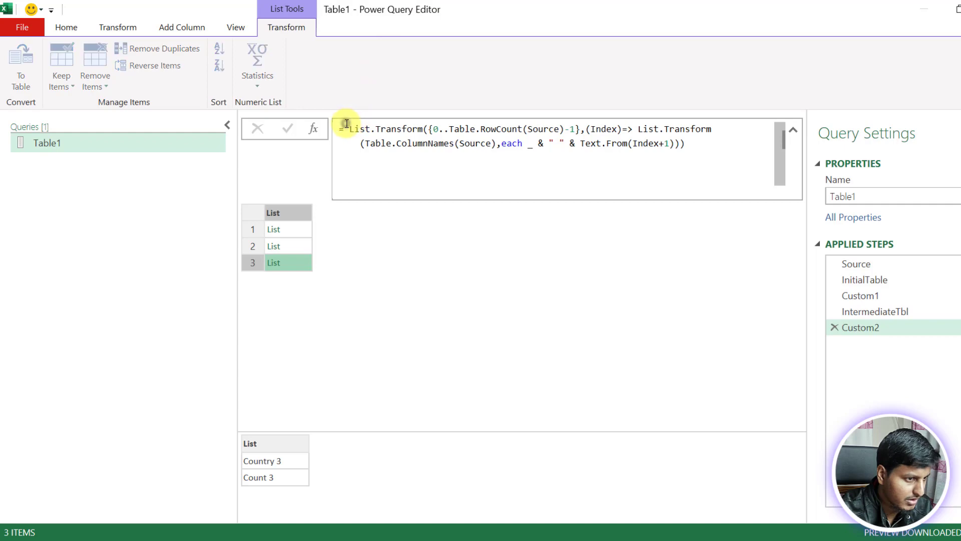
pyautogui.write('uni')
pyautogui.press('Tab')
pyautogui.write('(')
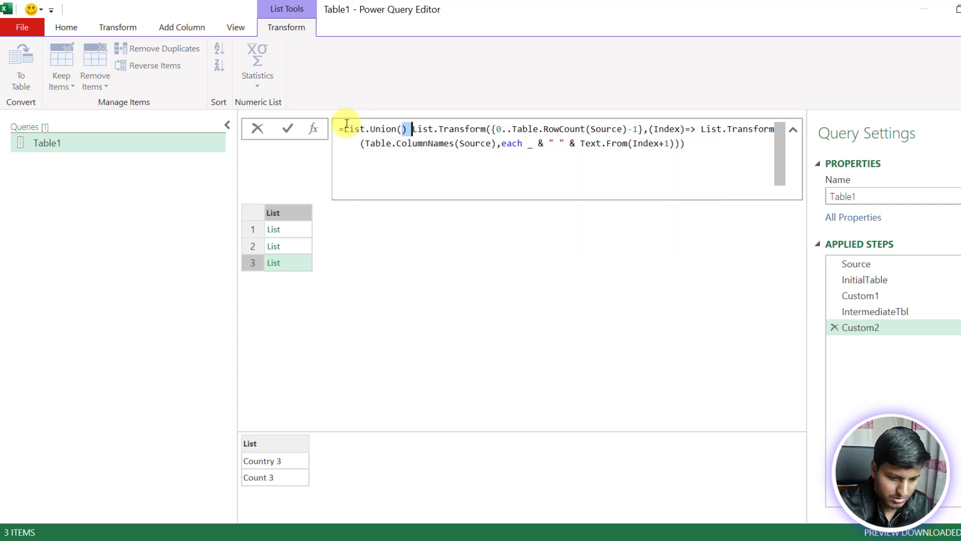
pyautogui.press('Delete')
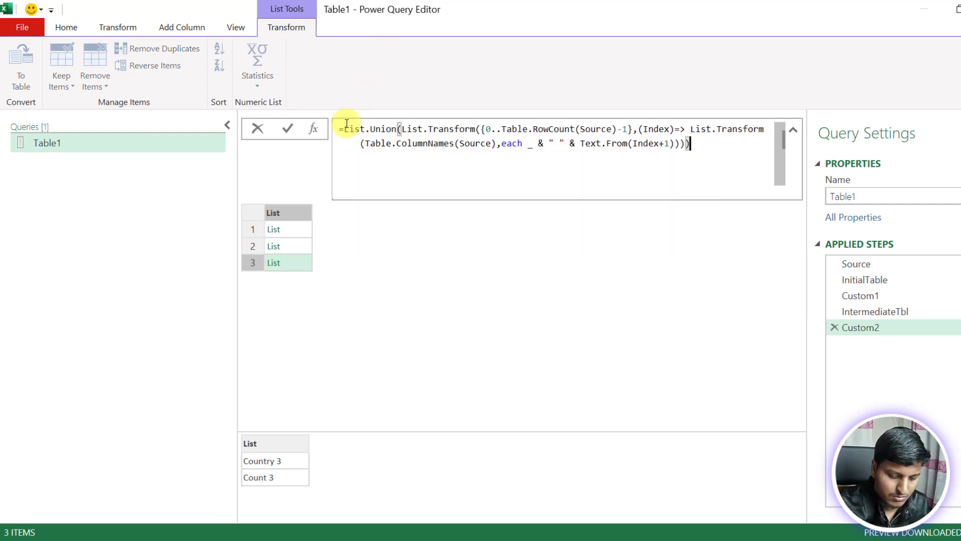
pyautogui.press('Return')
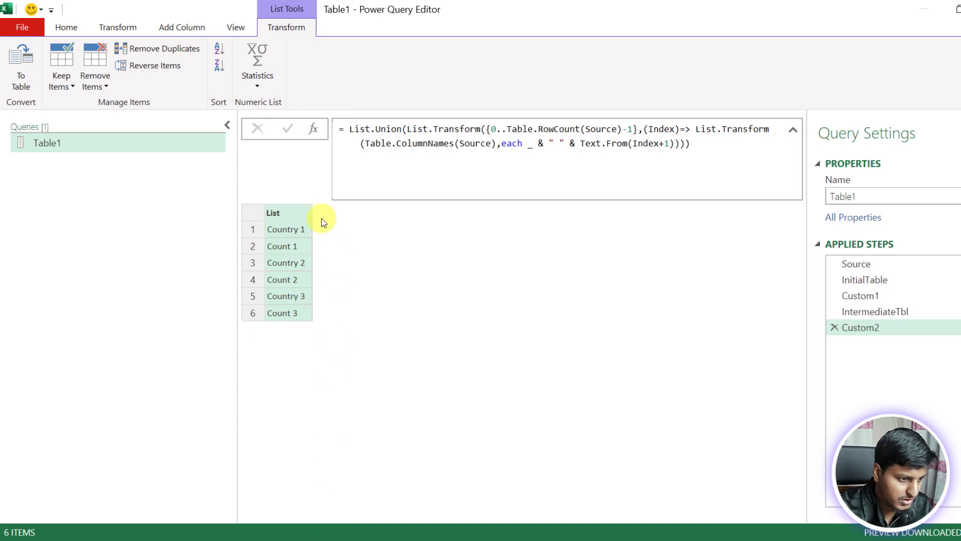
# - Start a List.Zip call before the List.Union expression, with Table.ColumnNames(IntermediateTbl) as its first list
pyautogui.click(347, 123)
pyautogui.write('List.Zip')
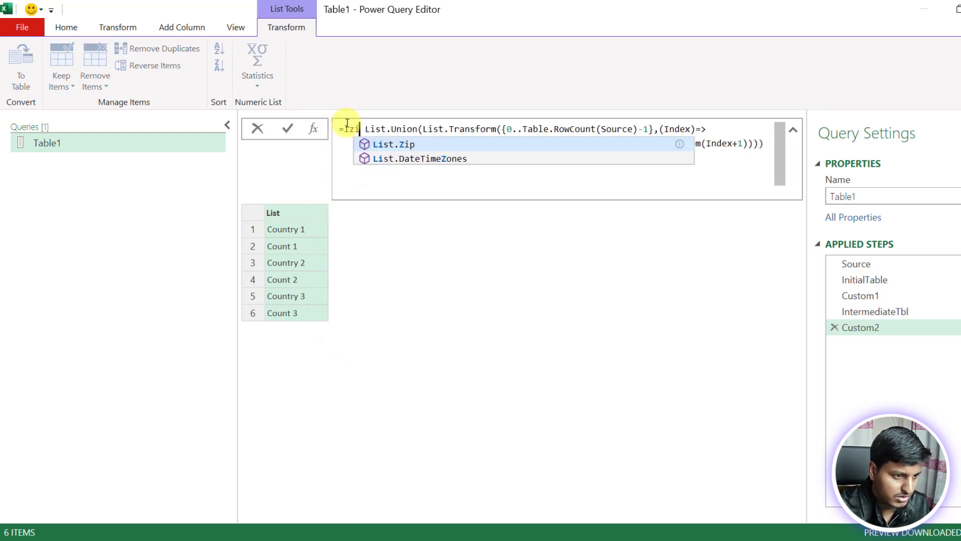
pyautogui.write('(tcn')
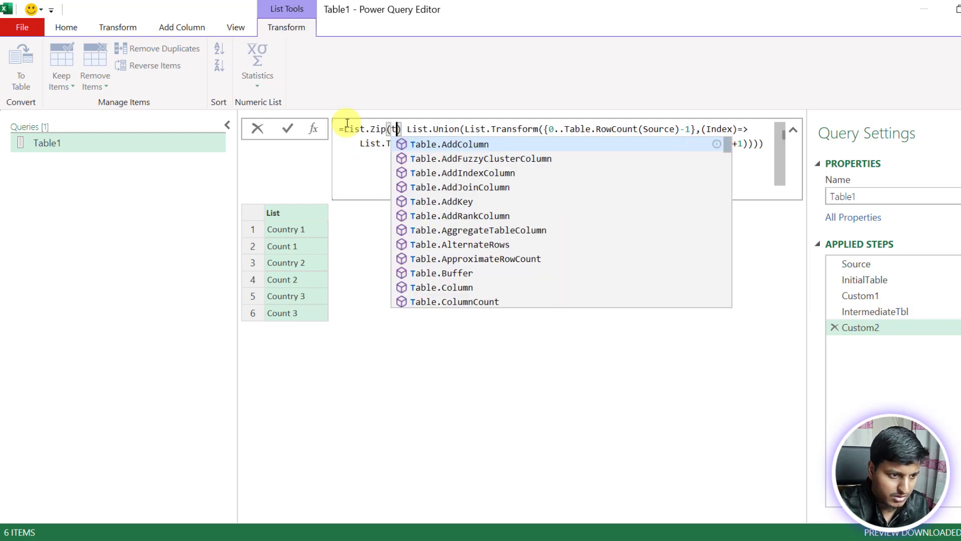
pyautogui.press('Tab')
pyautogui.write('(I')
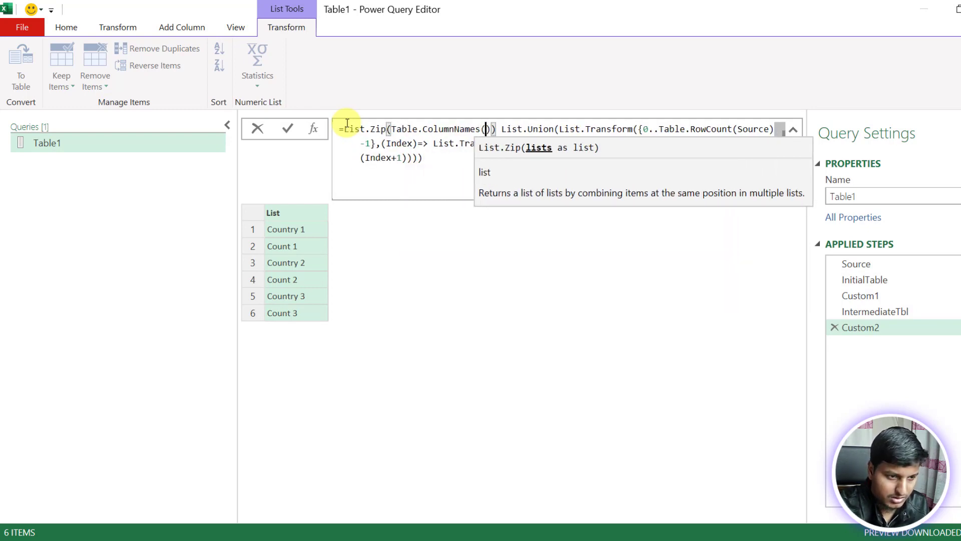
pyautogui.write('nte')
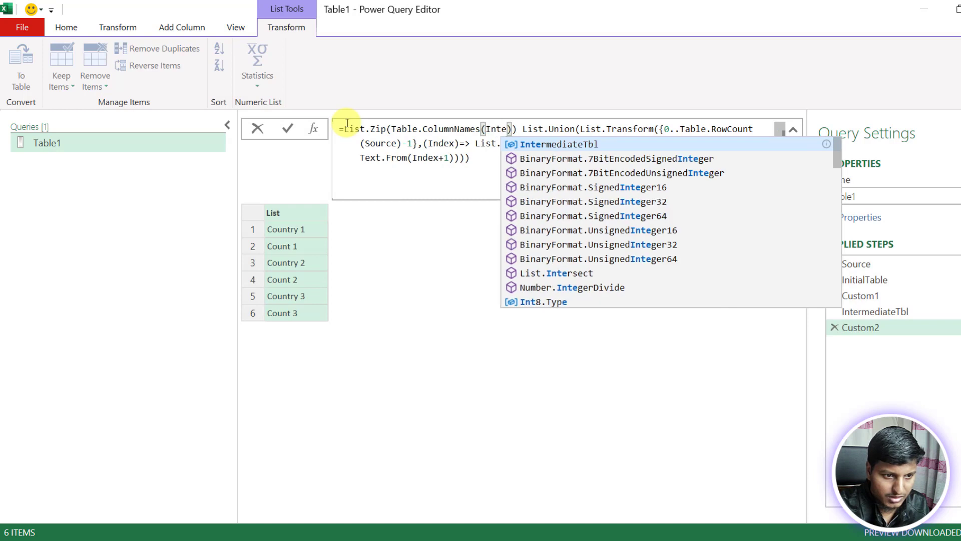
pyautogui.press('Tab')
pyautogui.write(',')
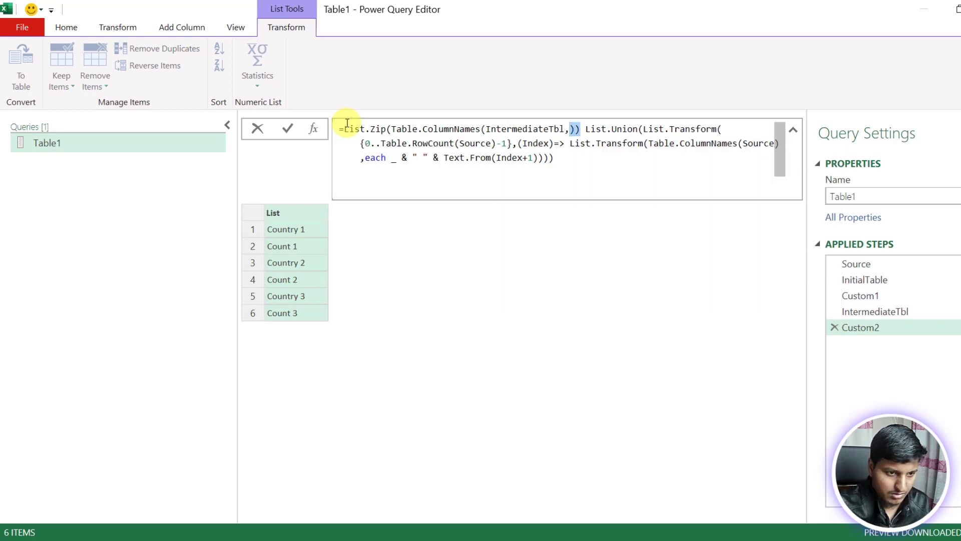
pyautogui.press('Delete')
pyautogui.press('Delete')
pyautogui.press('BackSpace')
pyautogui.write('),')
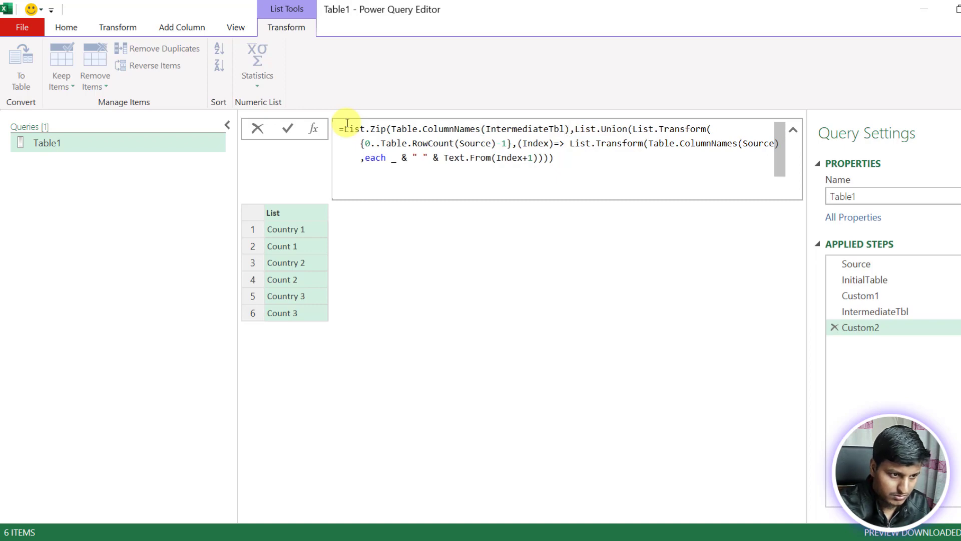
# - Enclose both List.Zip arguments in braces, apply the formula and check the first three name pairs
pyautogui.click(393, 129)
pyautogui.write('{')
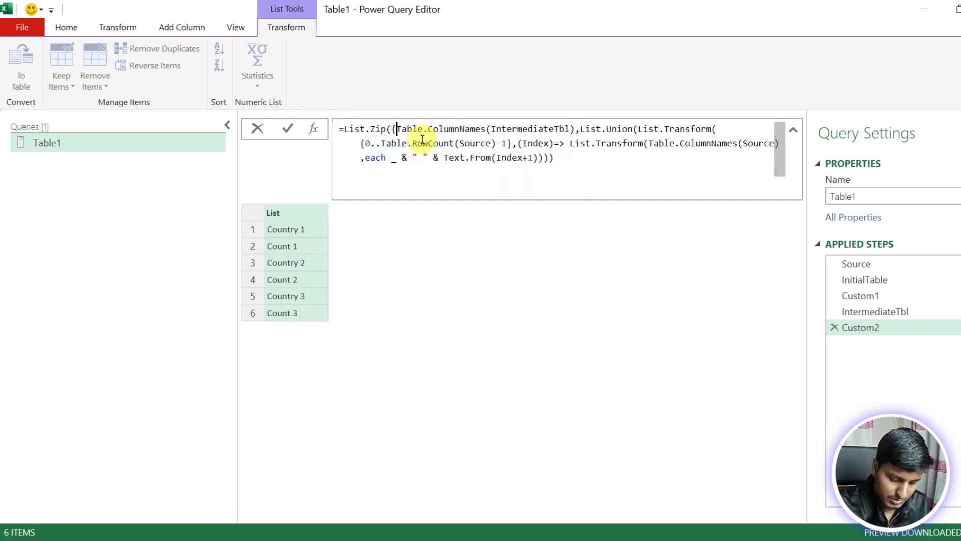
pyautogui.hotkey('ctrl', 'End')
pyautogui.write('}')
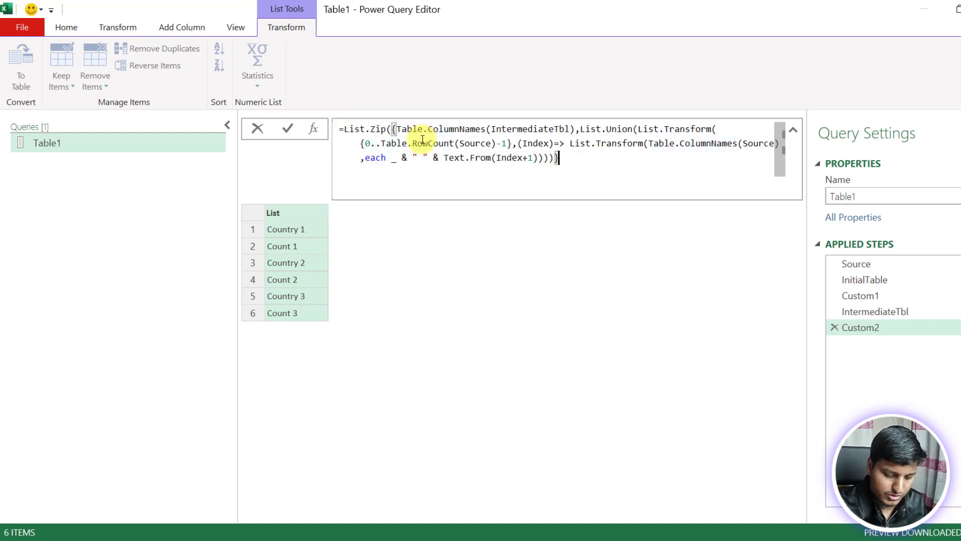
pyautogui.press('Return')
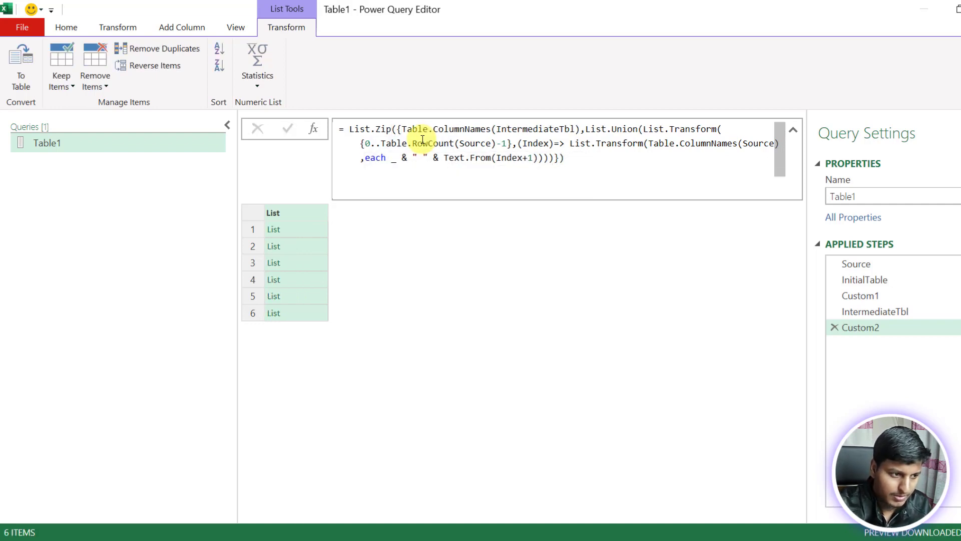
pyautogui.click(296, 230)
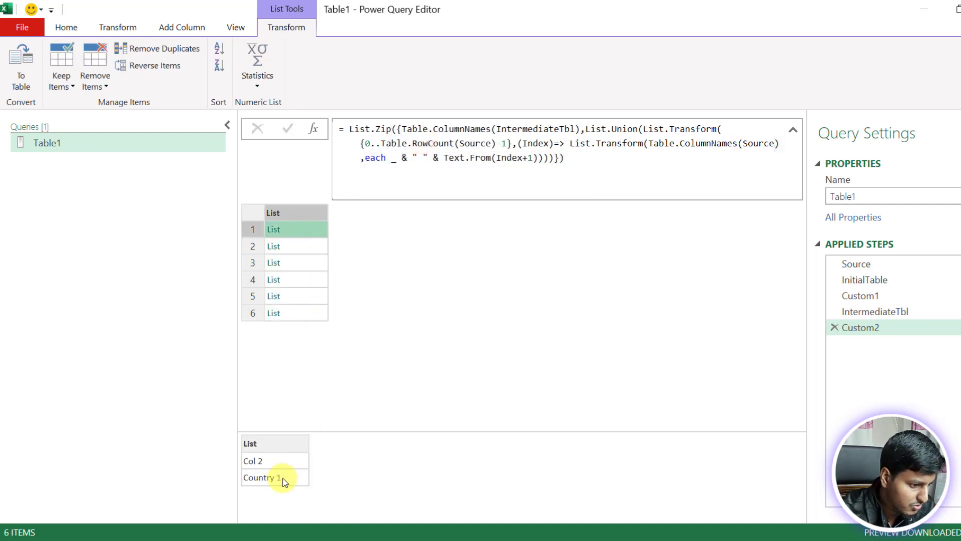
pyautogui.click(299, 246)
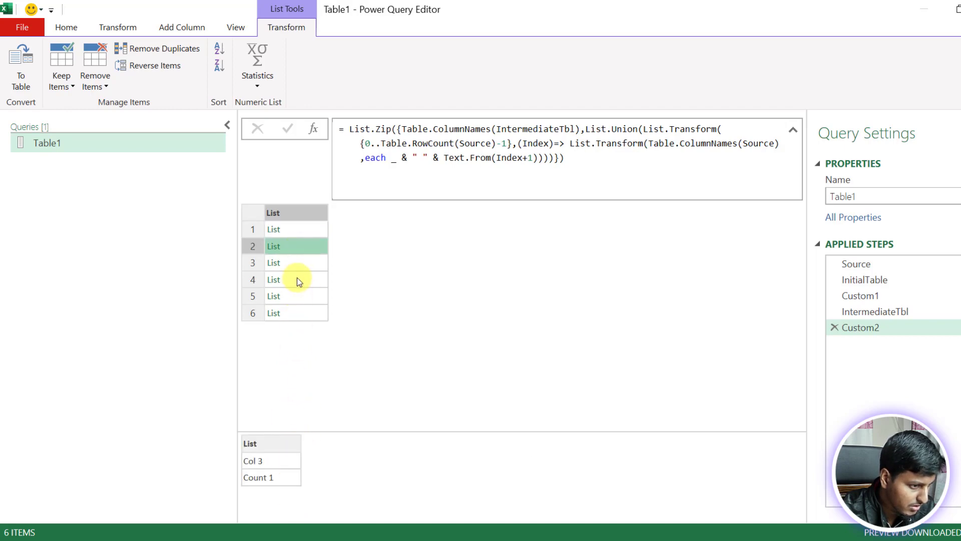
pyautogui.click(295, 263)
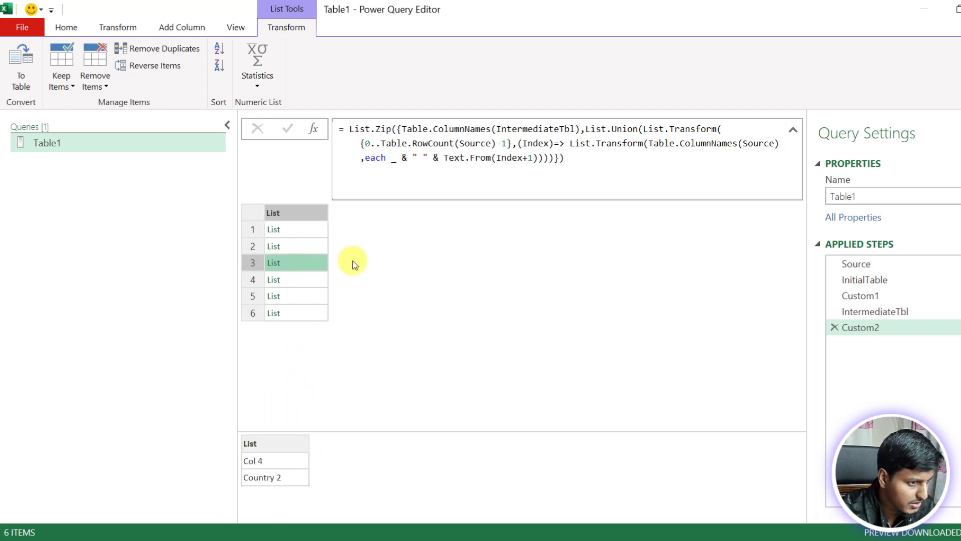
# - Rename the Custom2 step as ColRenameMap
pyautogui.rightClick(928, 332)
pyautogui.click(924, 368)
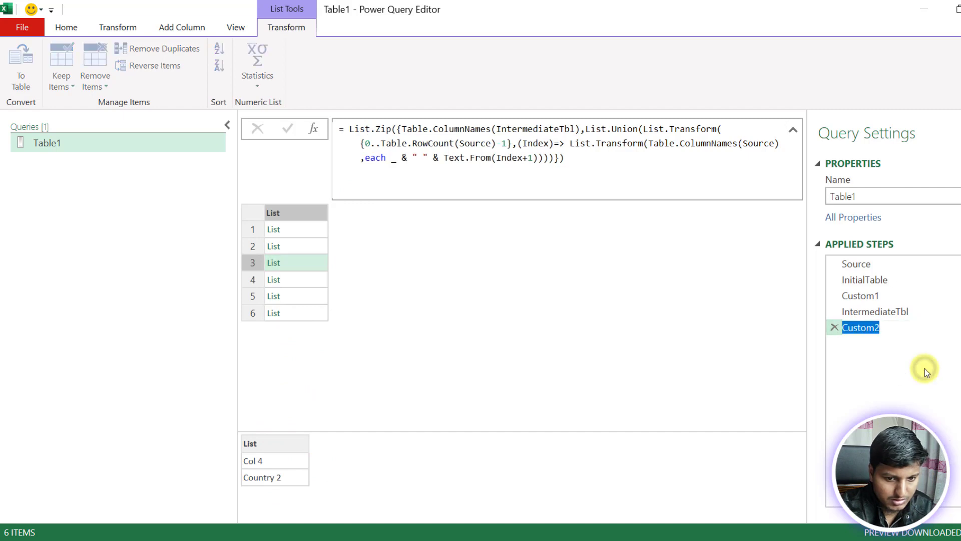
pyautogui.write('ColR')
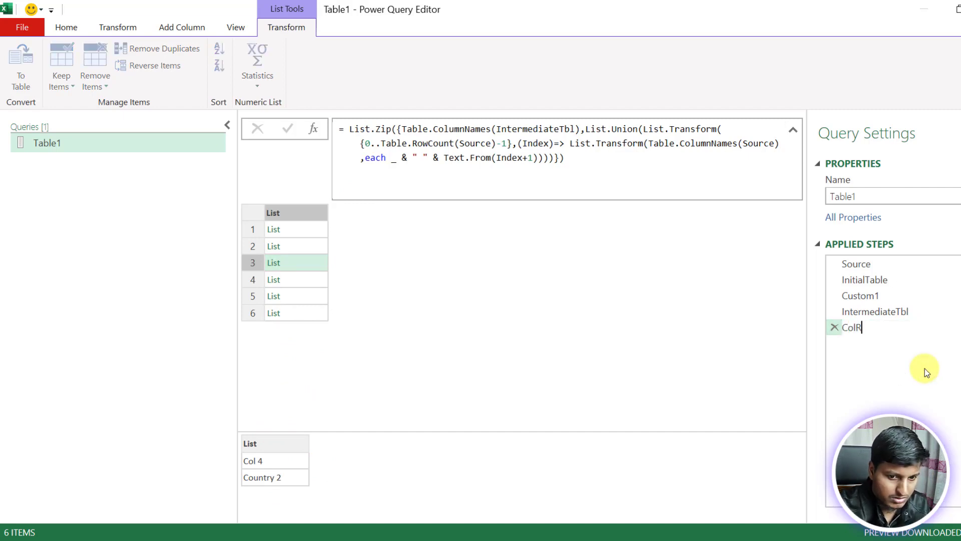
pyautogui.write('enameMap')
pyautogui.press('Return')
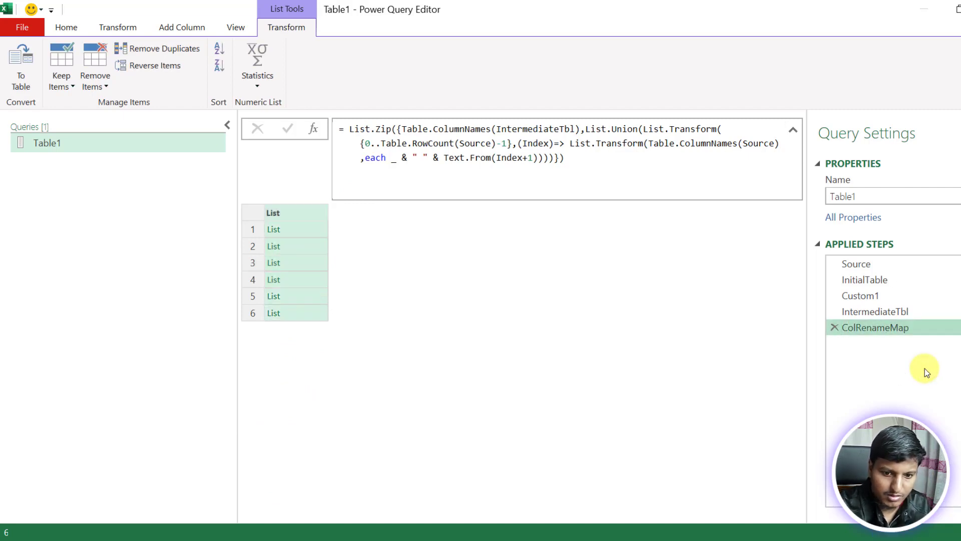
# - Add a custom step after ColRenameMap and start its formula with the Table.RenameColumns function
pyautogui.click(313, 129)
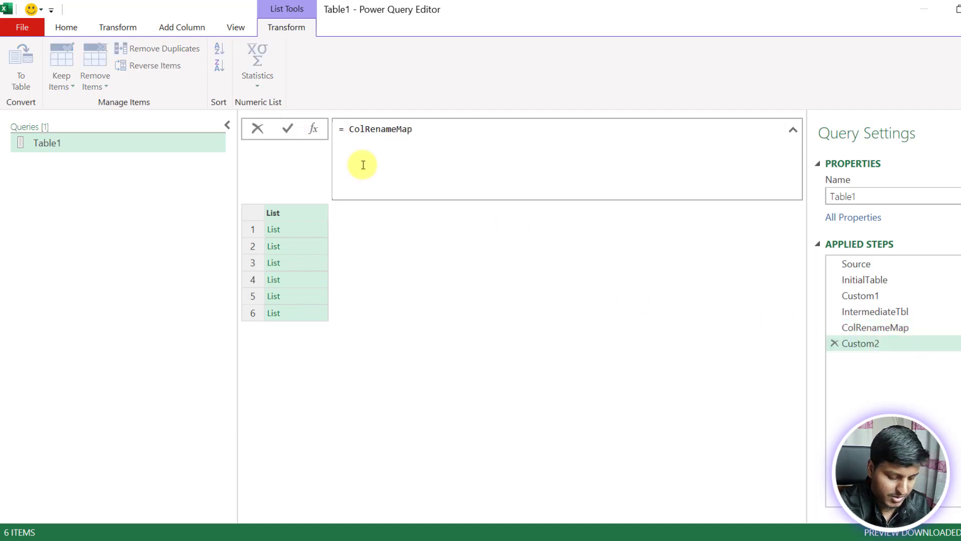
pyautogui.write('treco')
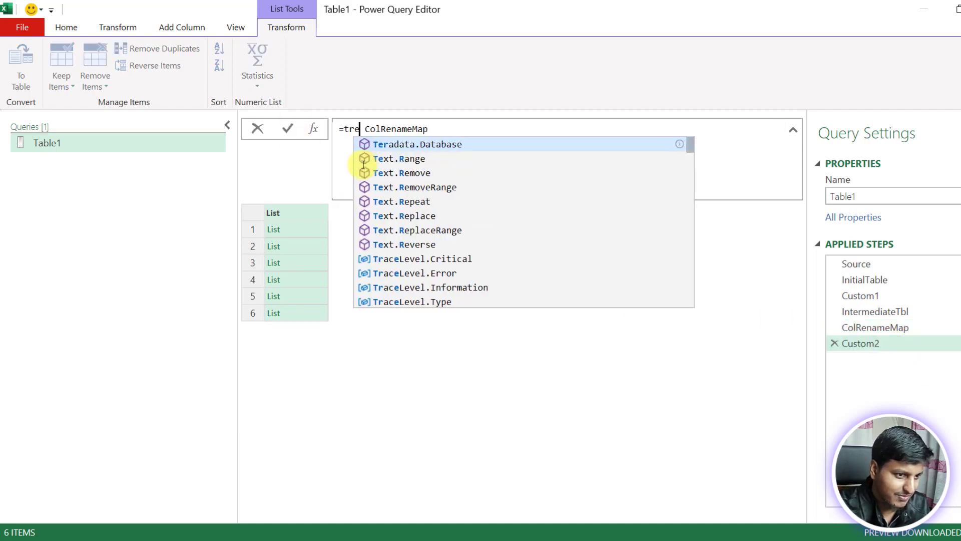
pyautogui.write('lumn')
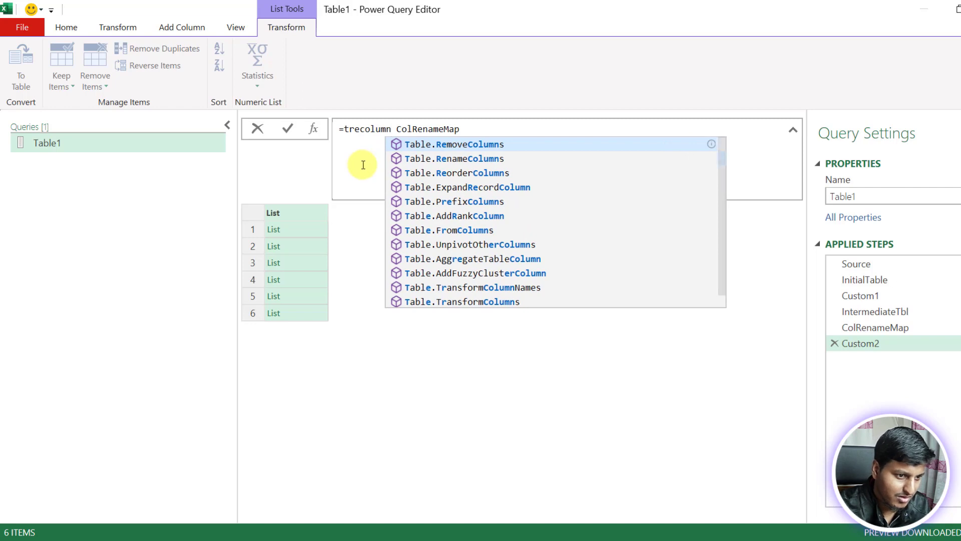
pyautogui.press('Down')
pyautogui.press('Tab')
pyautogui.write('(')
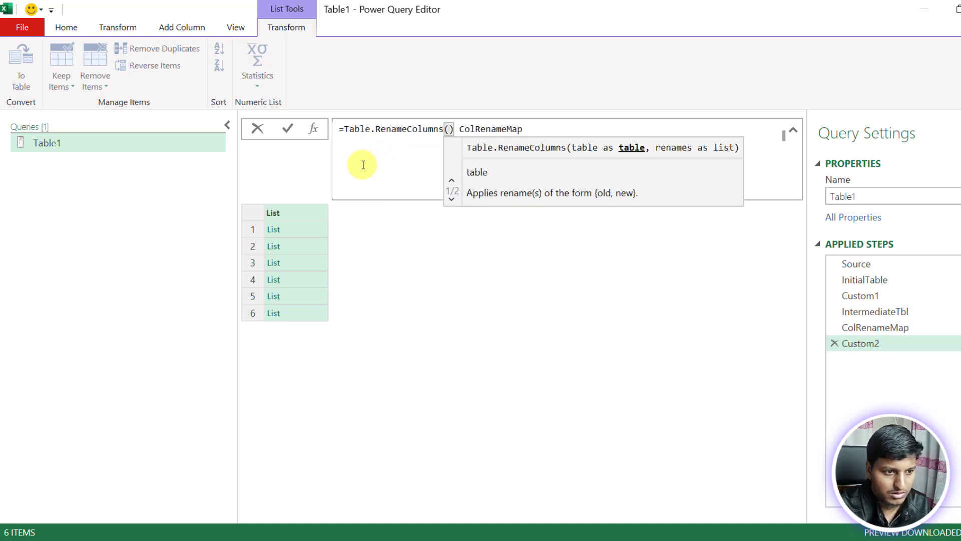
# - Give Table.RenameColumns the arguments IntermediateTbl and ColRenameMap, close the call and apply the formula
pyautogui.write('In')
pyautogui.press('Tab')
pyautogui.write(',')
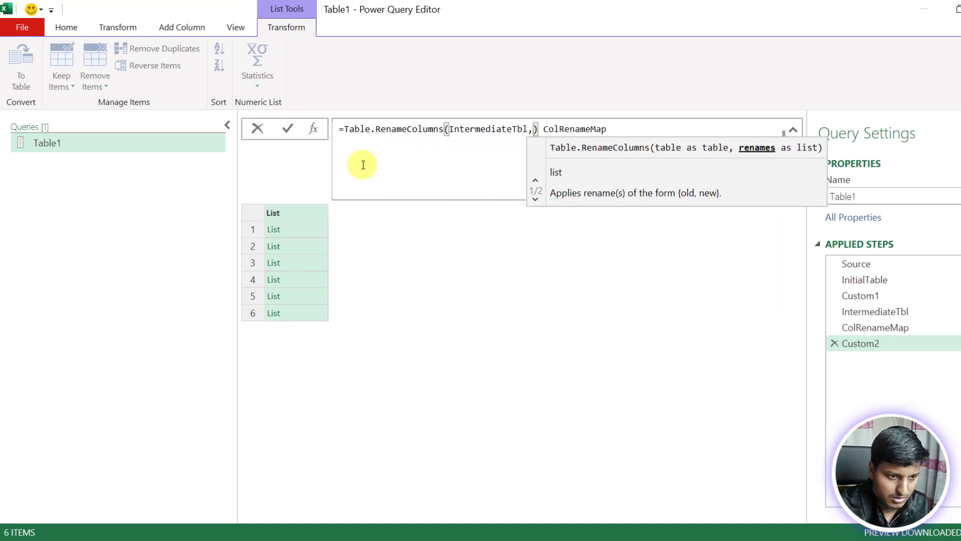
pyautogui.hotkey('shift', 'Right')
pyautogui.hotkey('shift', 'Right')
pyautogui.press('BackSpace')
pyautogui.press('End')
pyautogui.write(')')
pyautogui.press('Return')
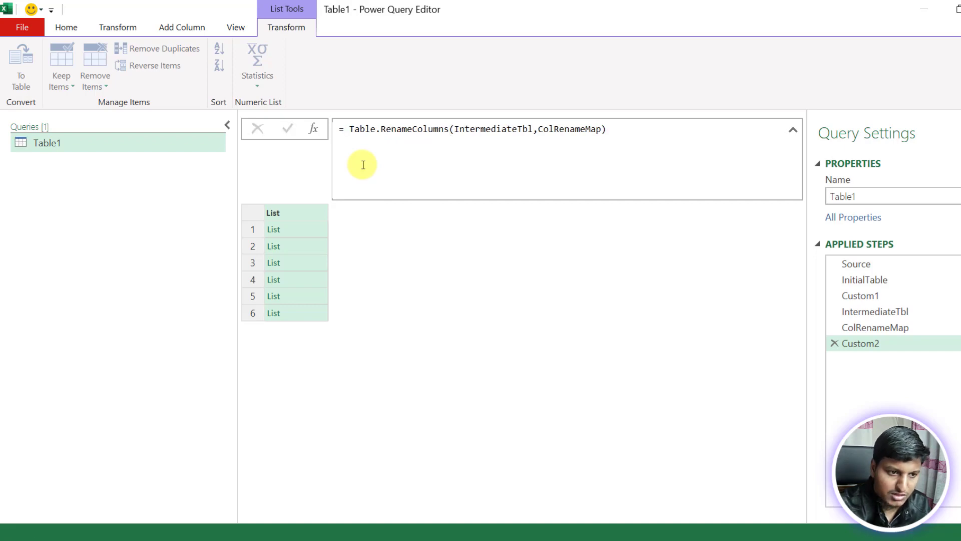
# - Close and load the query, load Table1 as a table into cell E5 of the existing worksheet, and close the queries pane
pyautogui.click(21, 82)
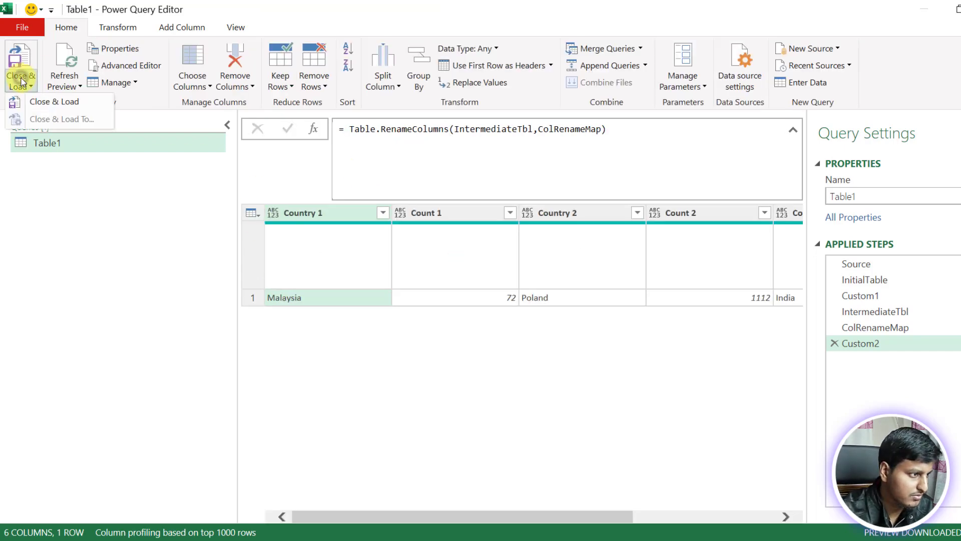
pyautogui.click(62, 106)
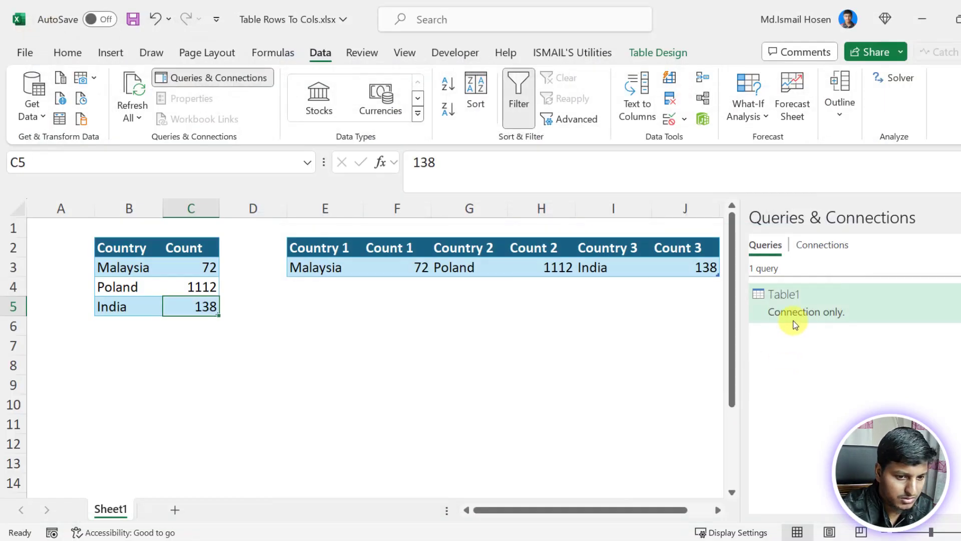
pyautogui.rightClick(820, 298)
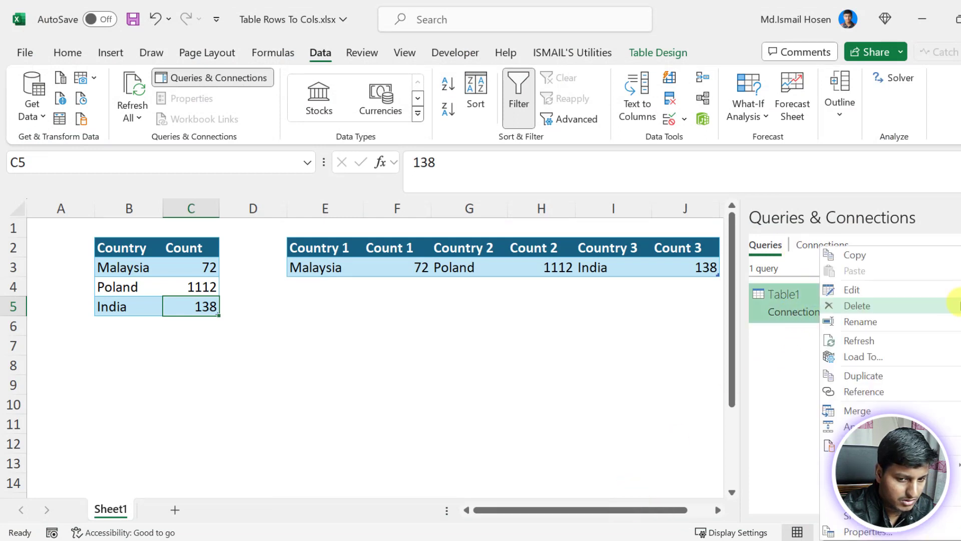
pyautogui.click(892, 356)
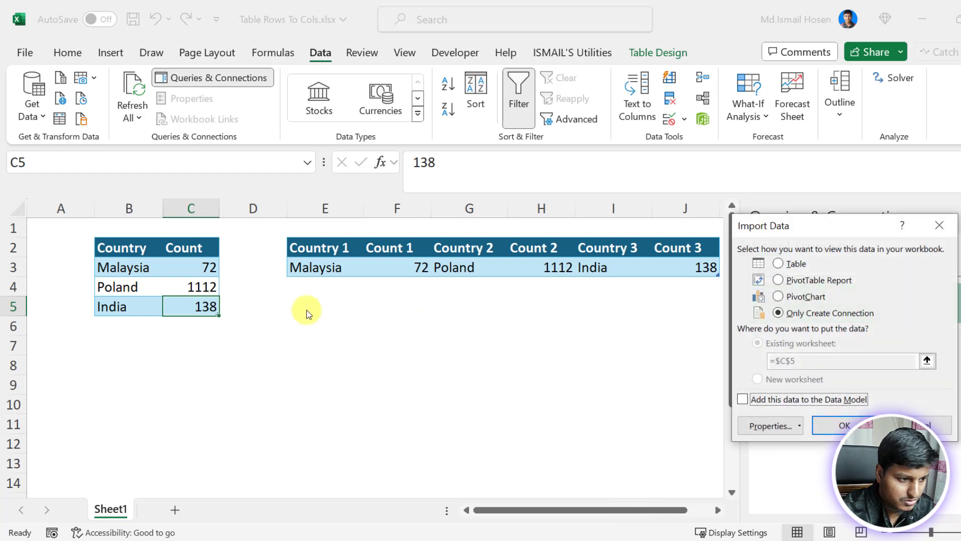
pyautogui.click(778, 264)
pyautogui.click(780, 361)
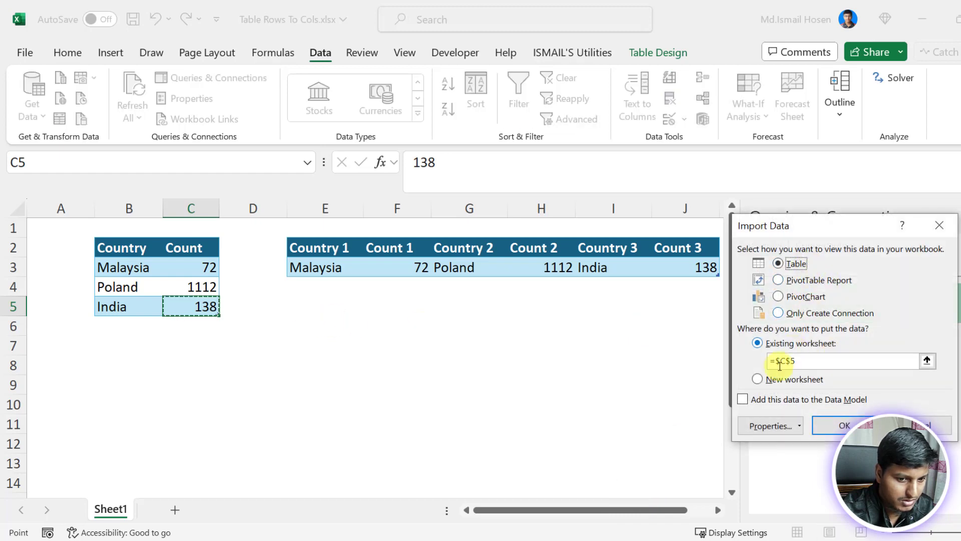
pyautogui.click(314, 314)
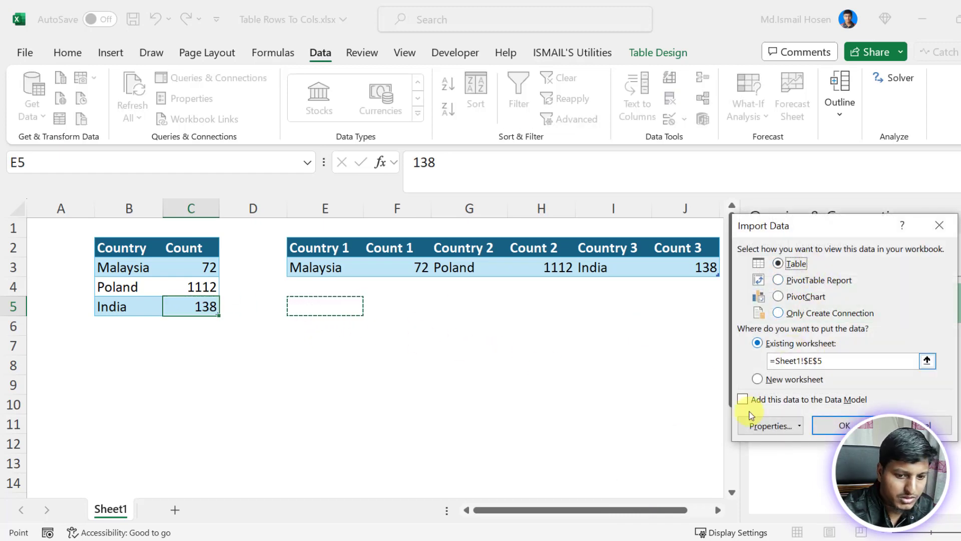
pyautogui.click(841, 425)
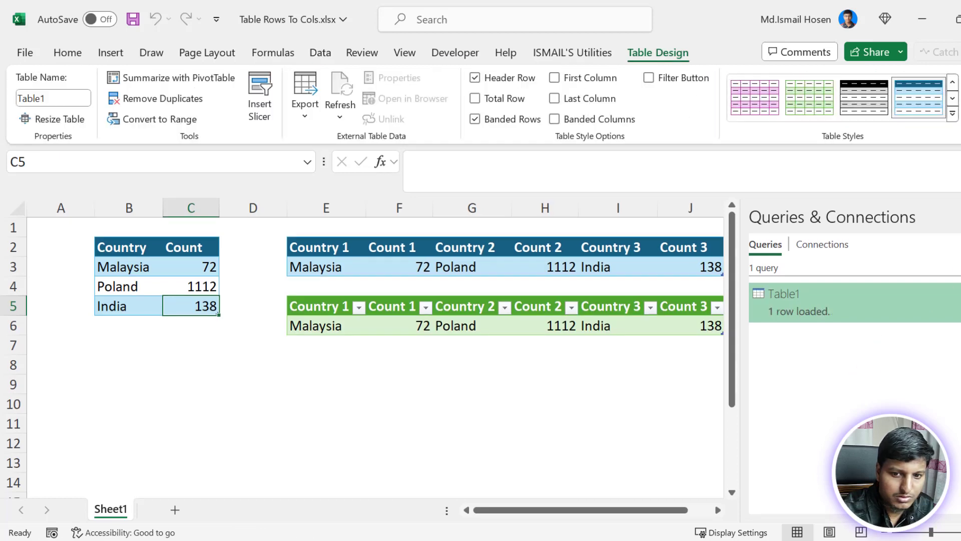
pyautogui.click(960, 218)
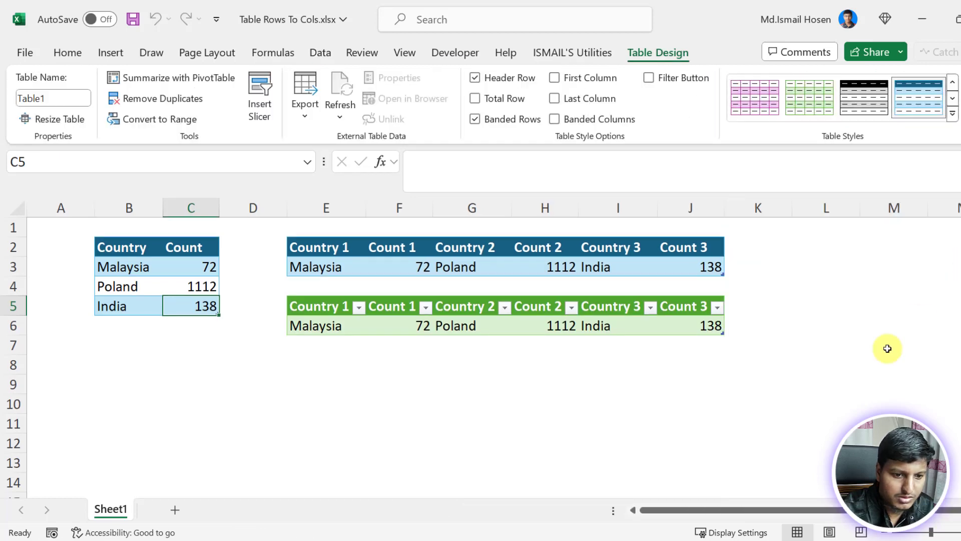
# - Show the workbook's queries and open the Table1 query for editing in the Power Query Editor
pyautogui.click(346, 325)
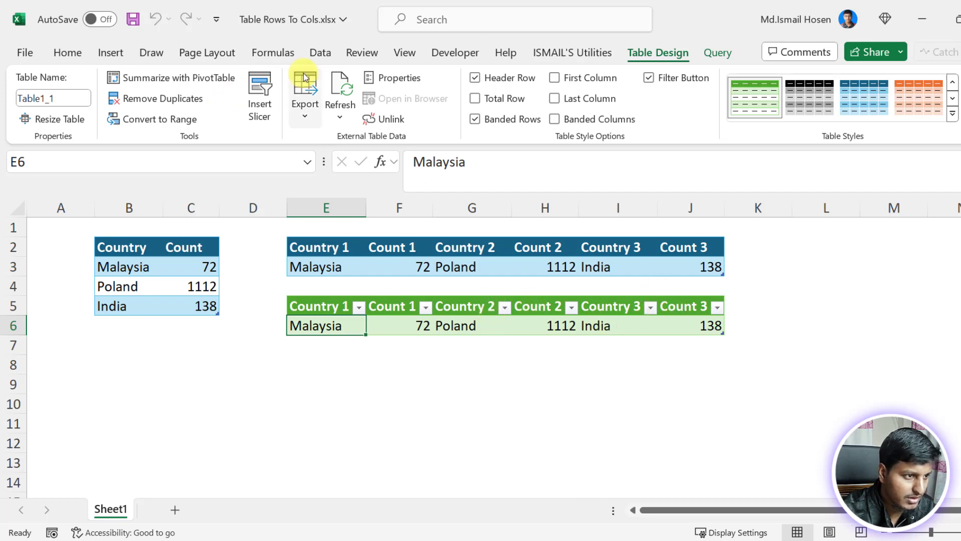
pyautogui.click(316, 52)
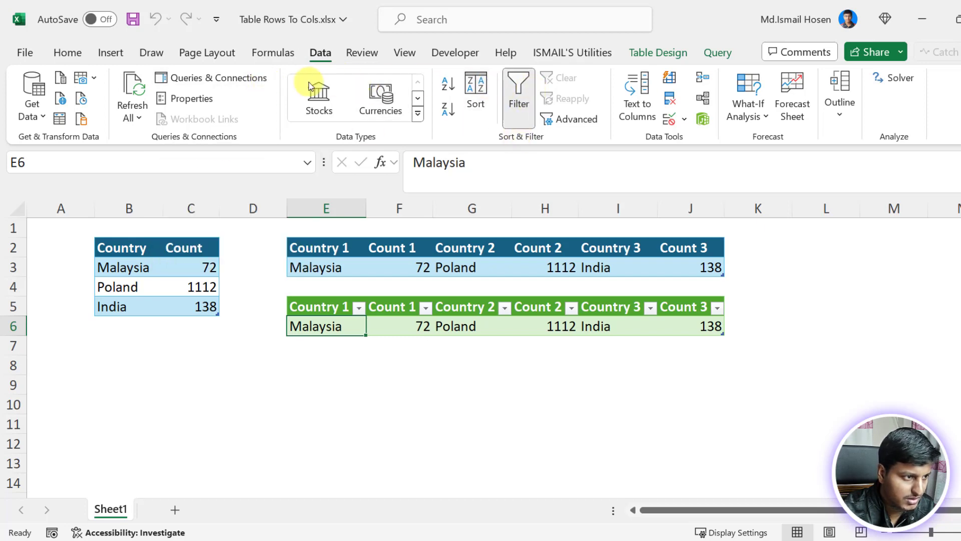
pyautogui.click(223, 78)
pyautogui.rightClick(876, 315)
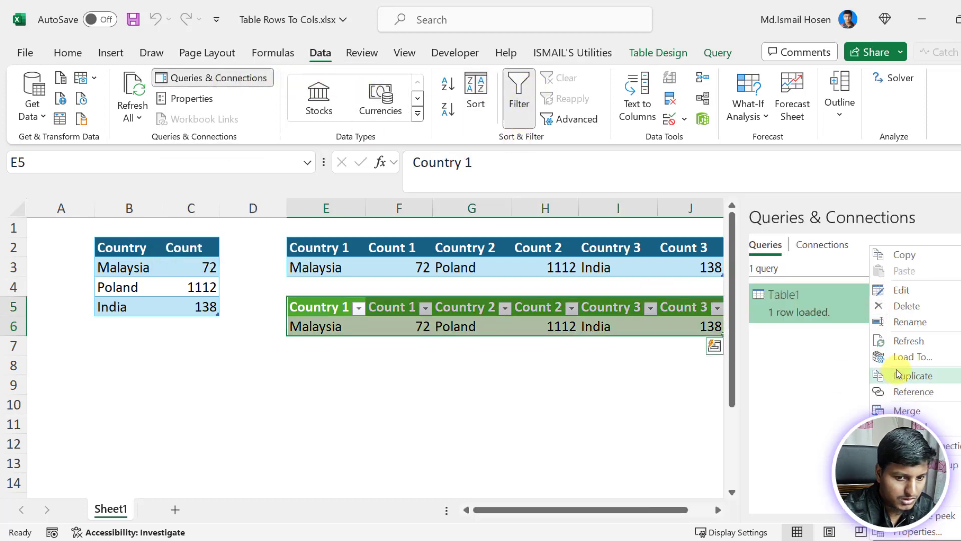
pyautogui.click(900, 290)
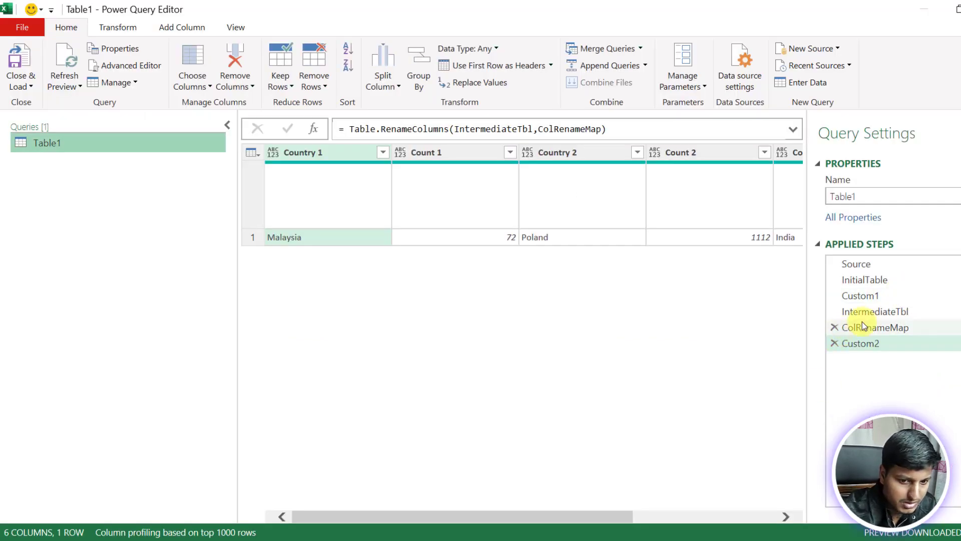
# - Review the full formulas of the IntermediateTbl, Custom1, InitialTable, Source and ColRenameMap steps
pyautogui.click(888, 316)
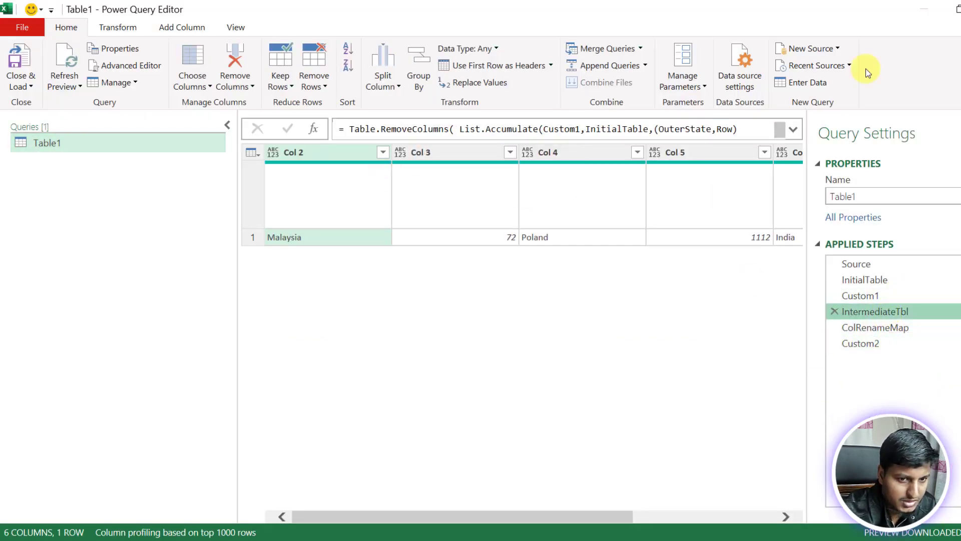
pyautogui.click(794, 130)
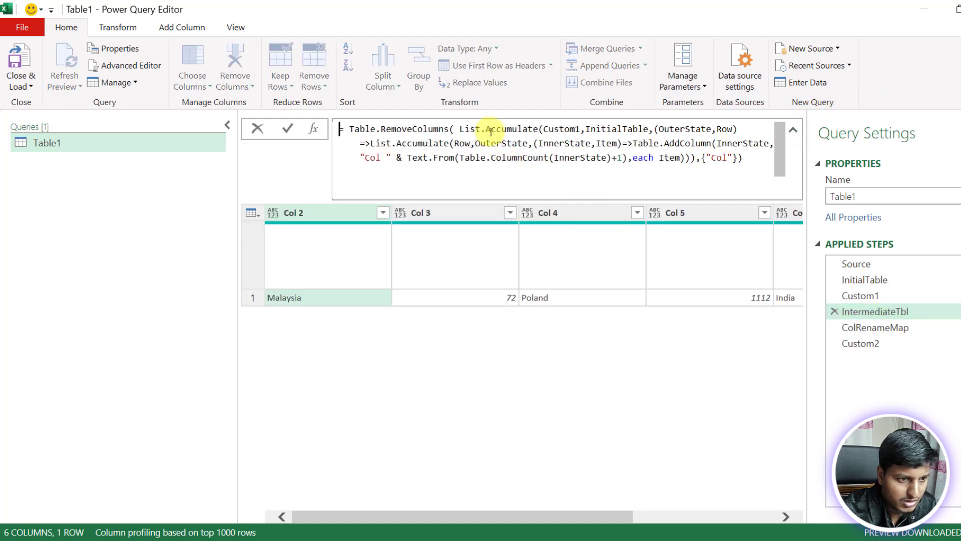
pyautogui.click(453, 131)
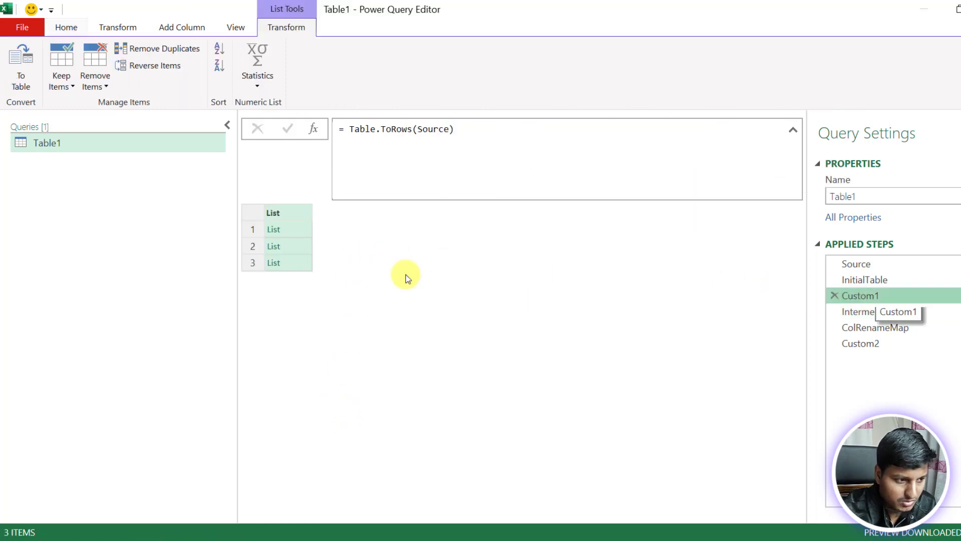
pyautogui.click(906, 273)
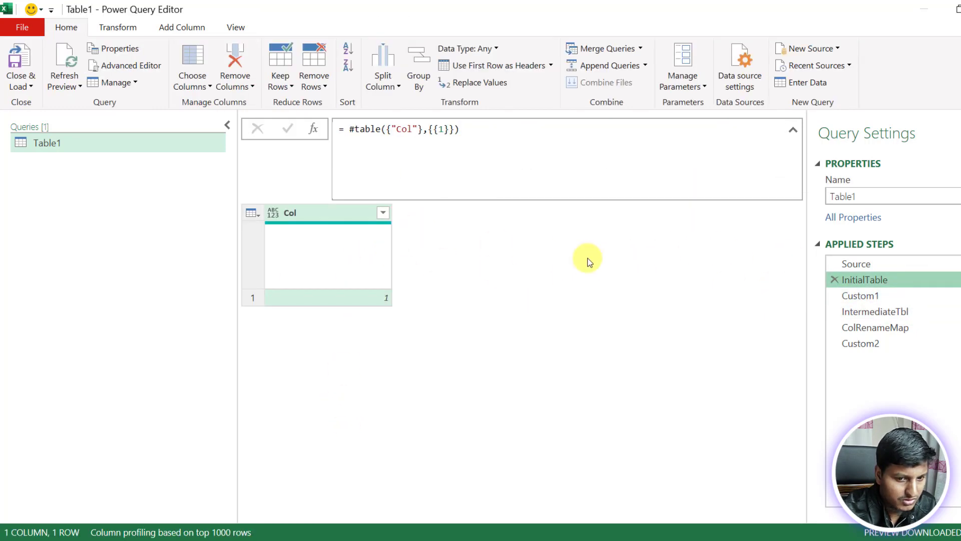
pyautogui.click(859, 266)
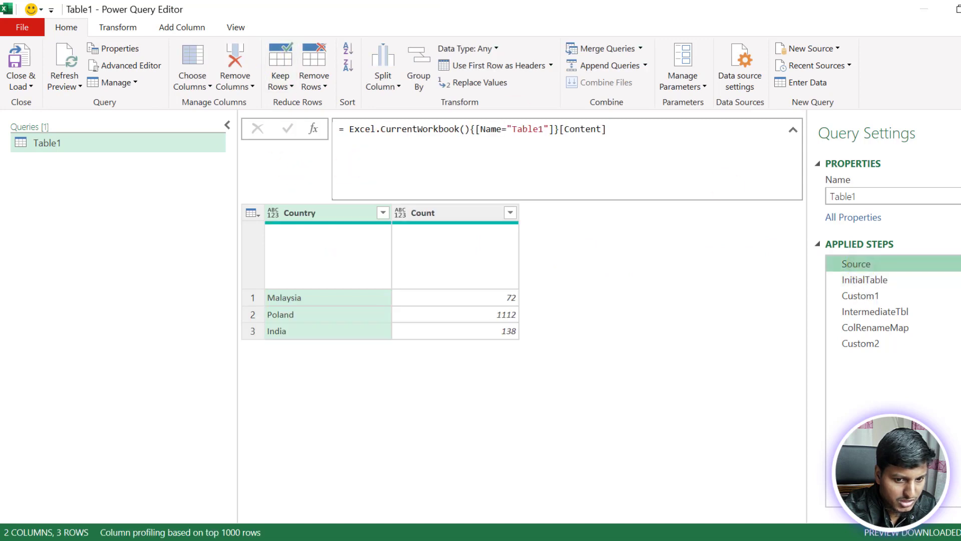
pyautogui.click(885, 333)
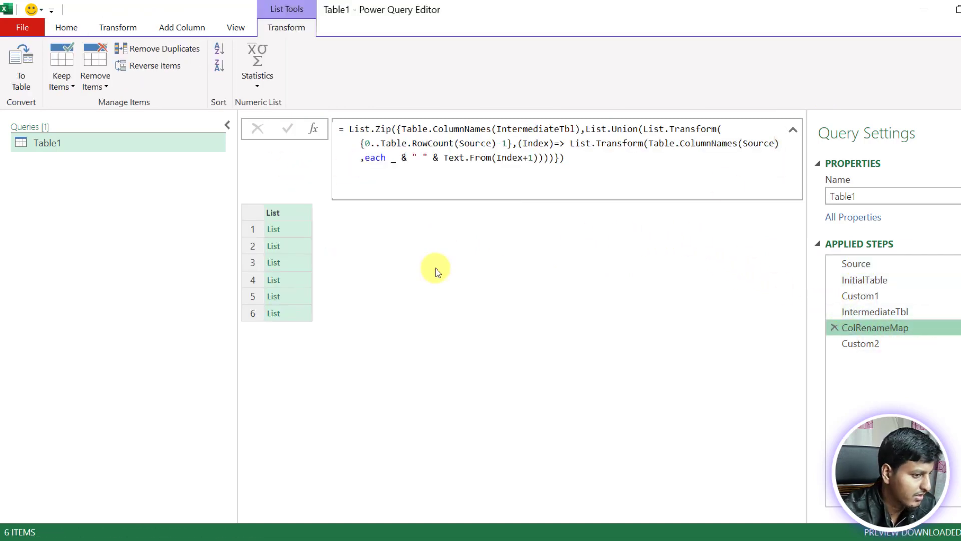
# - Close and load the Table1 query to return to the worksheet
pyautogui.click(68, 30)
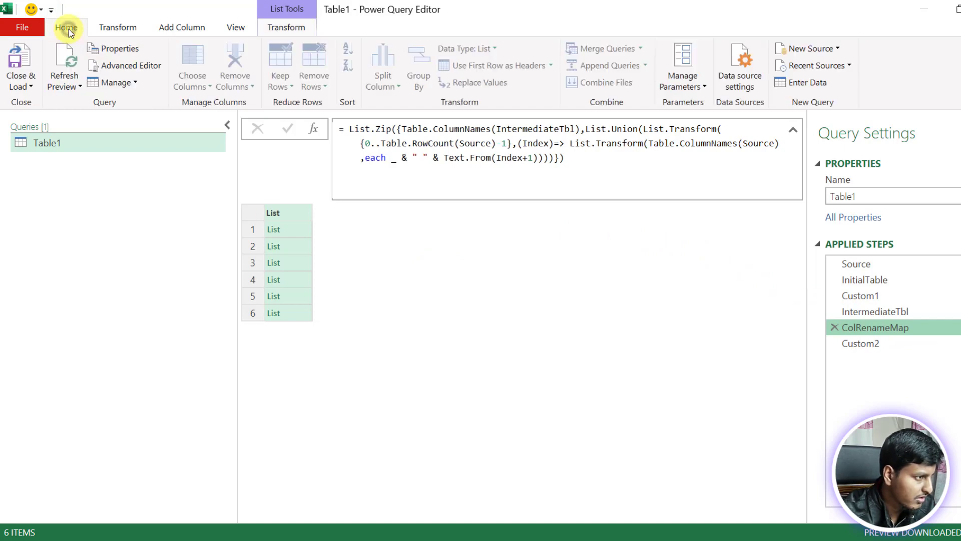
pyautogui.click(26, 77)
pyautogui.click(41, 103)
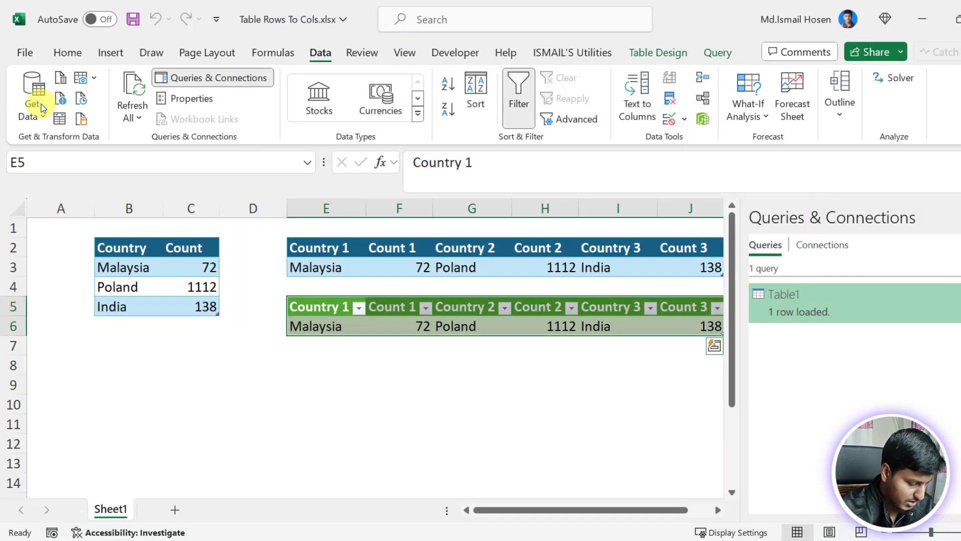